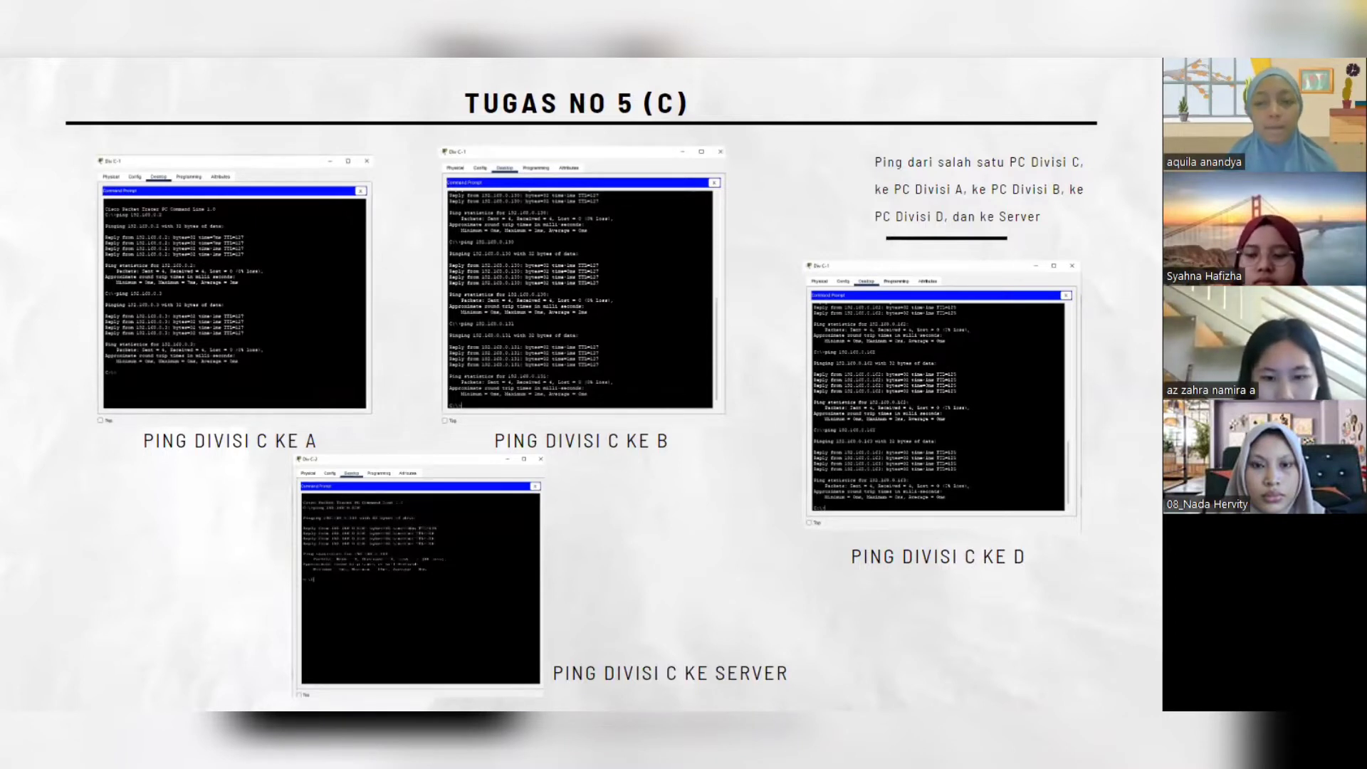
key("Right")
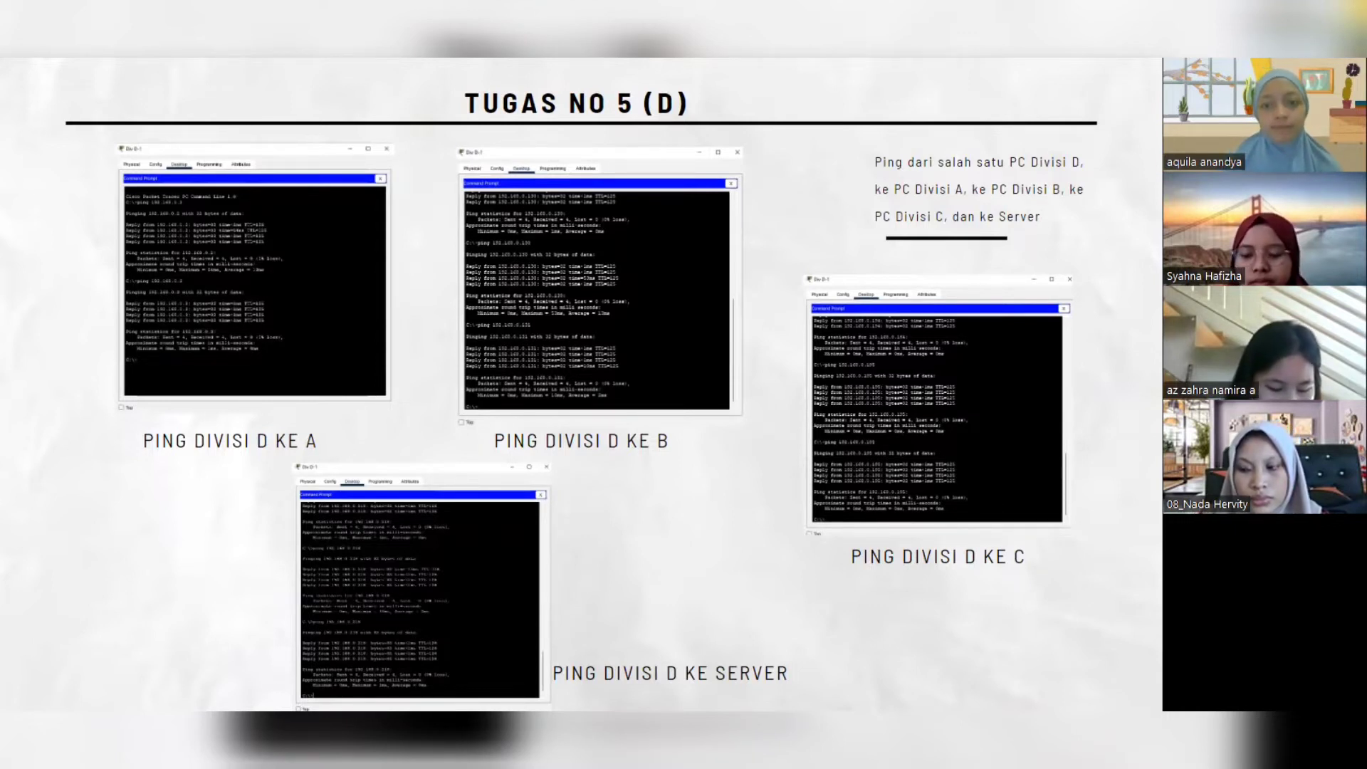
key("Right")
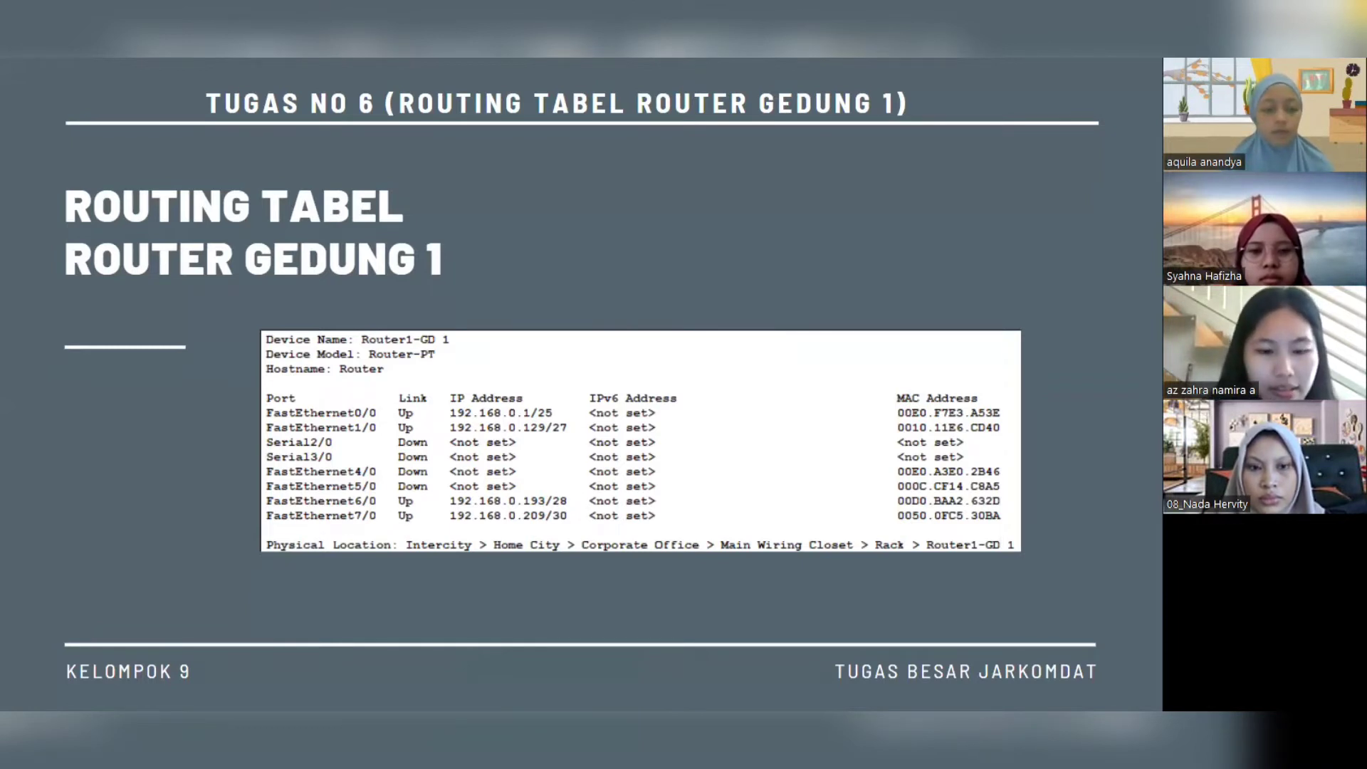
key("Right")
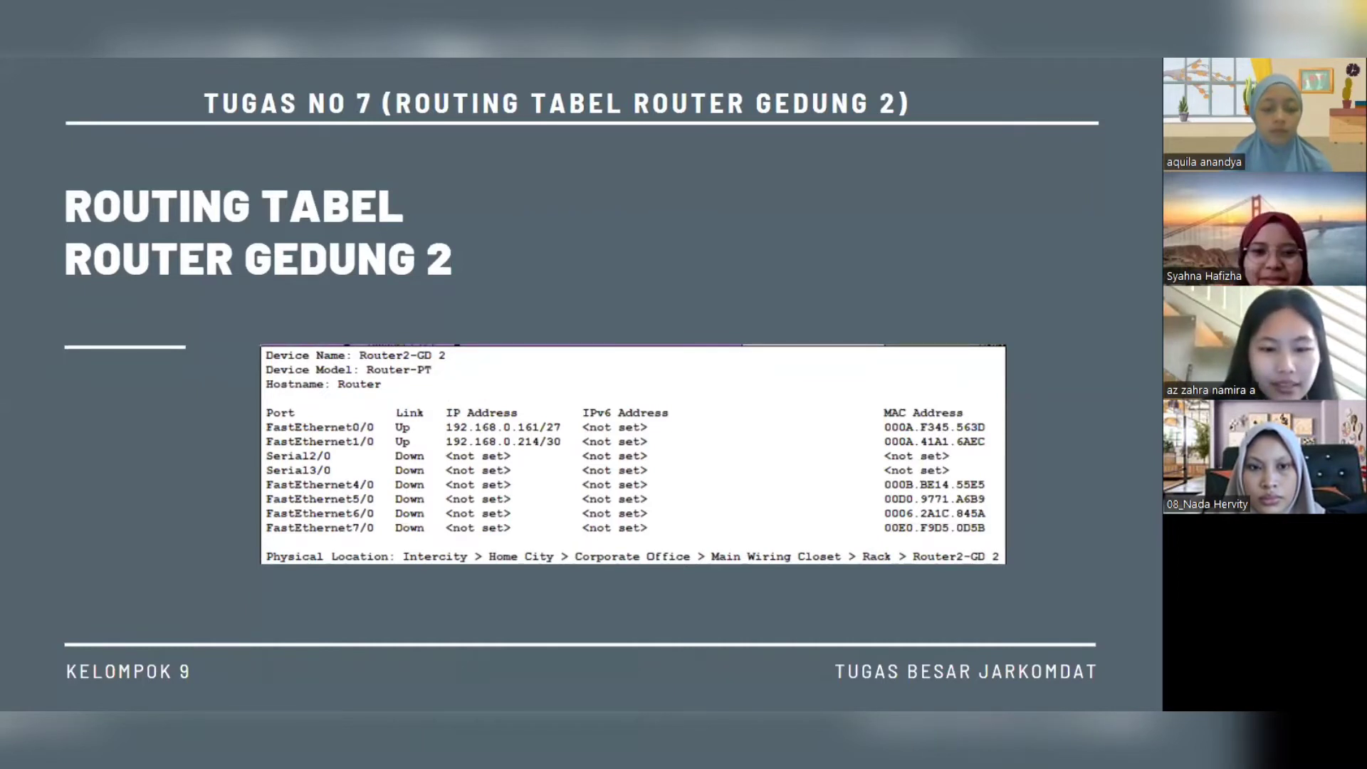
key("Right")
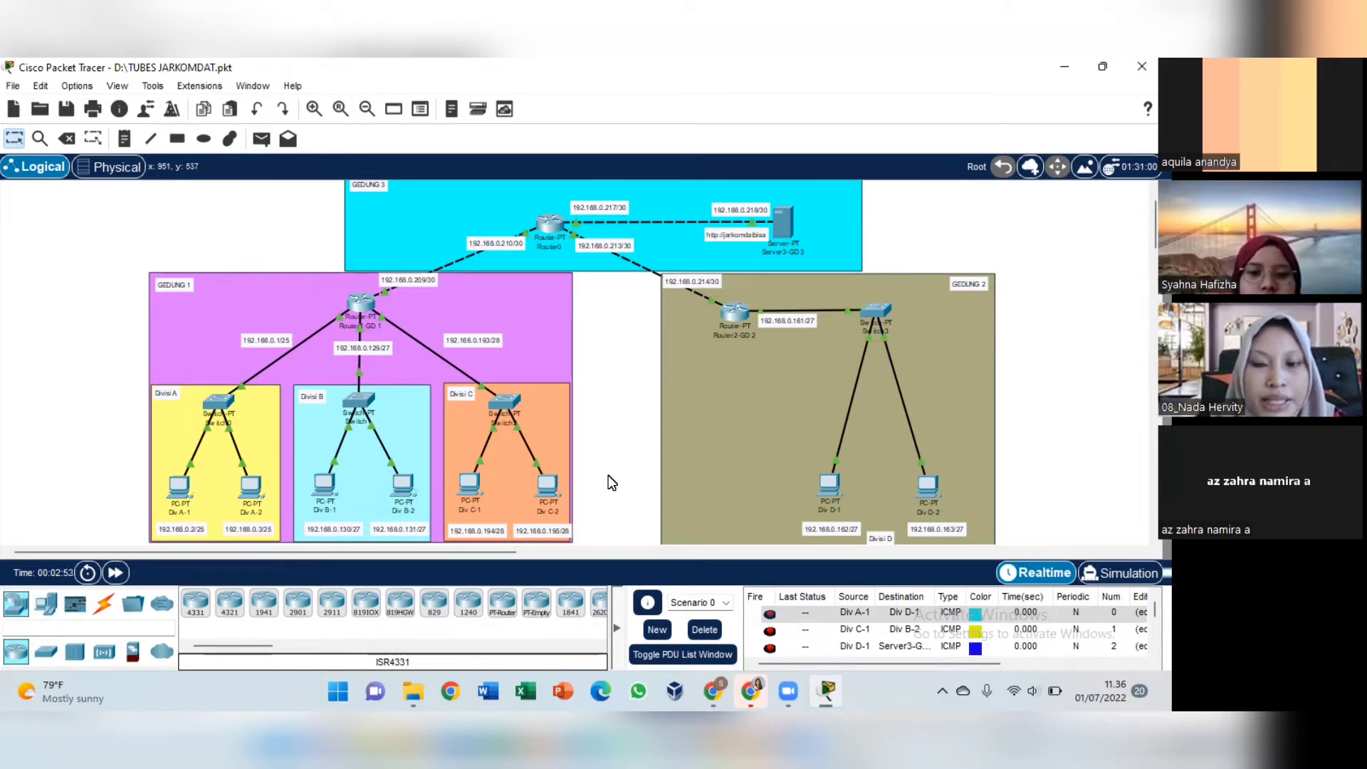
Step: Review the IP configuration of PC Div A-1 in Divisi A and close its device window
left_click(179, 494)
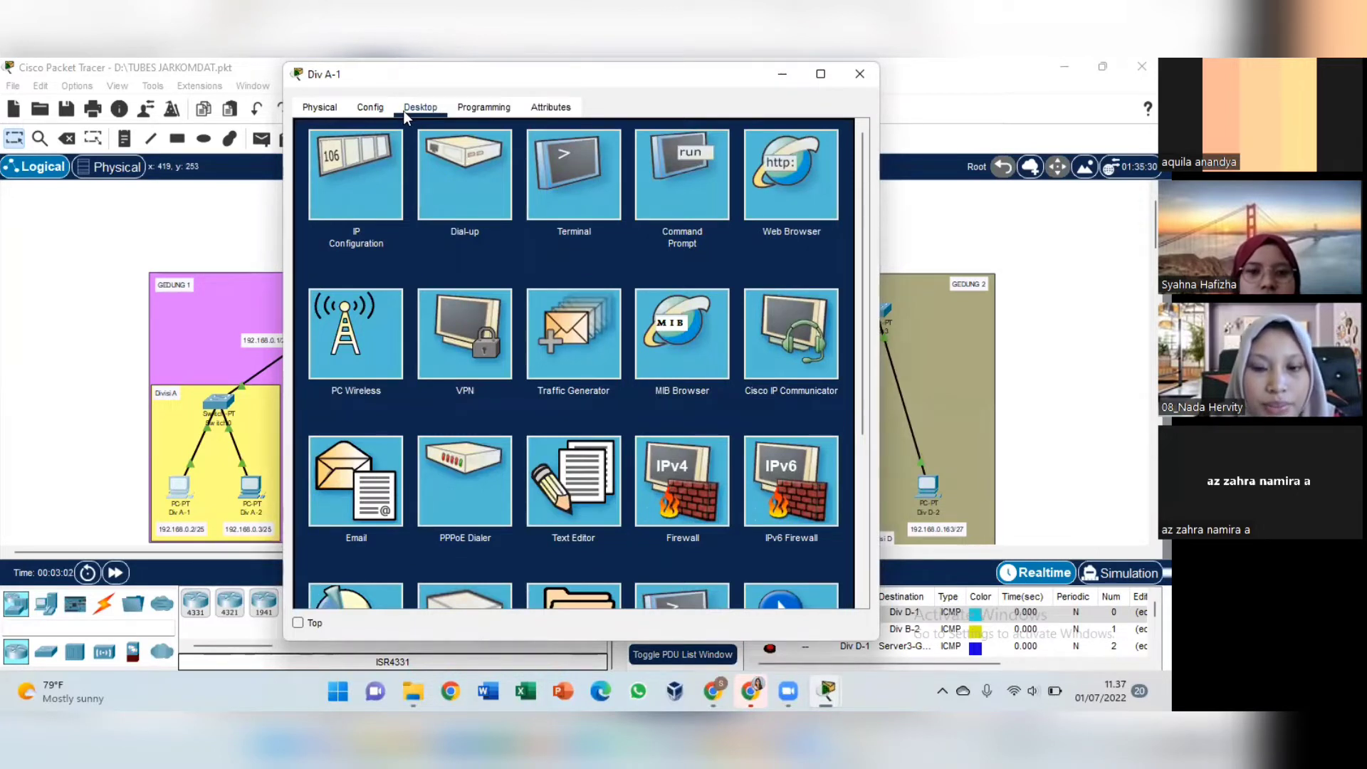
left_click(373, 169)
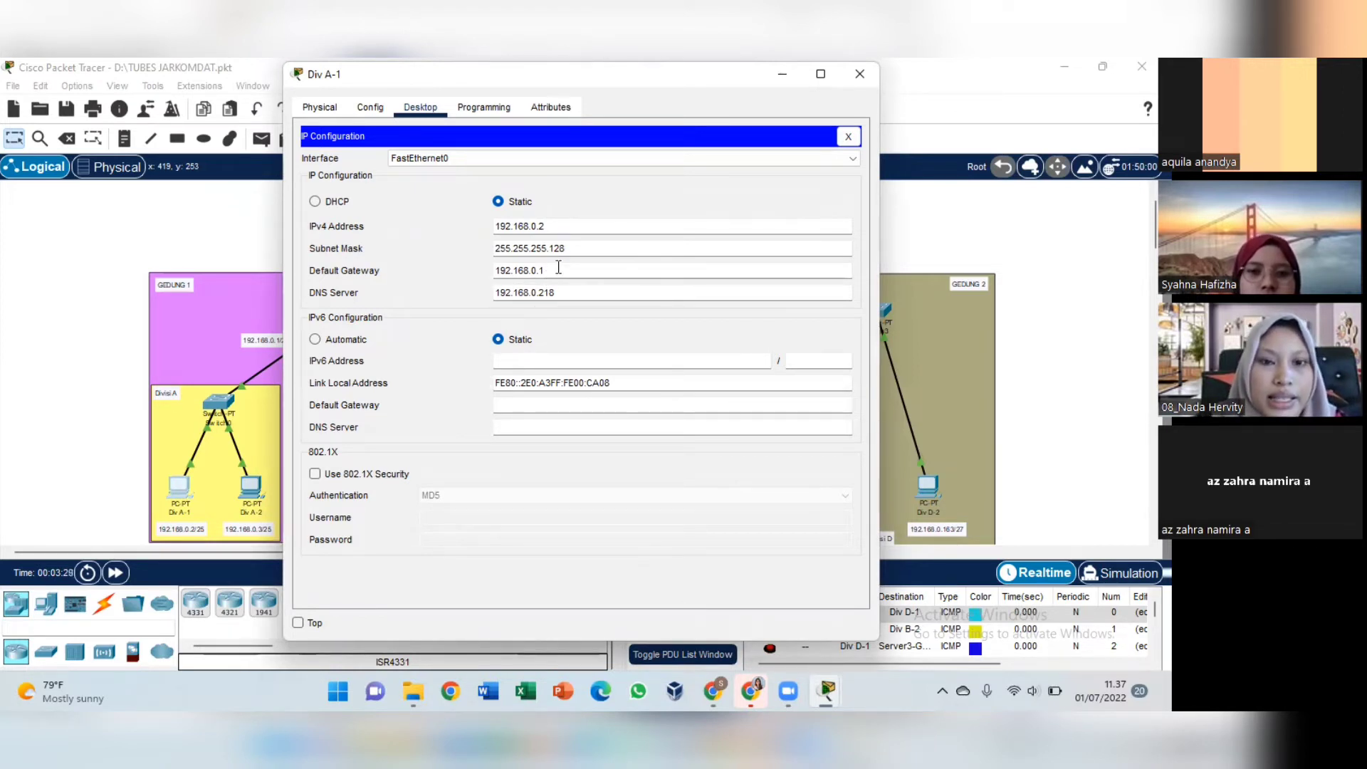
left_click(860, 73)
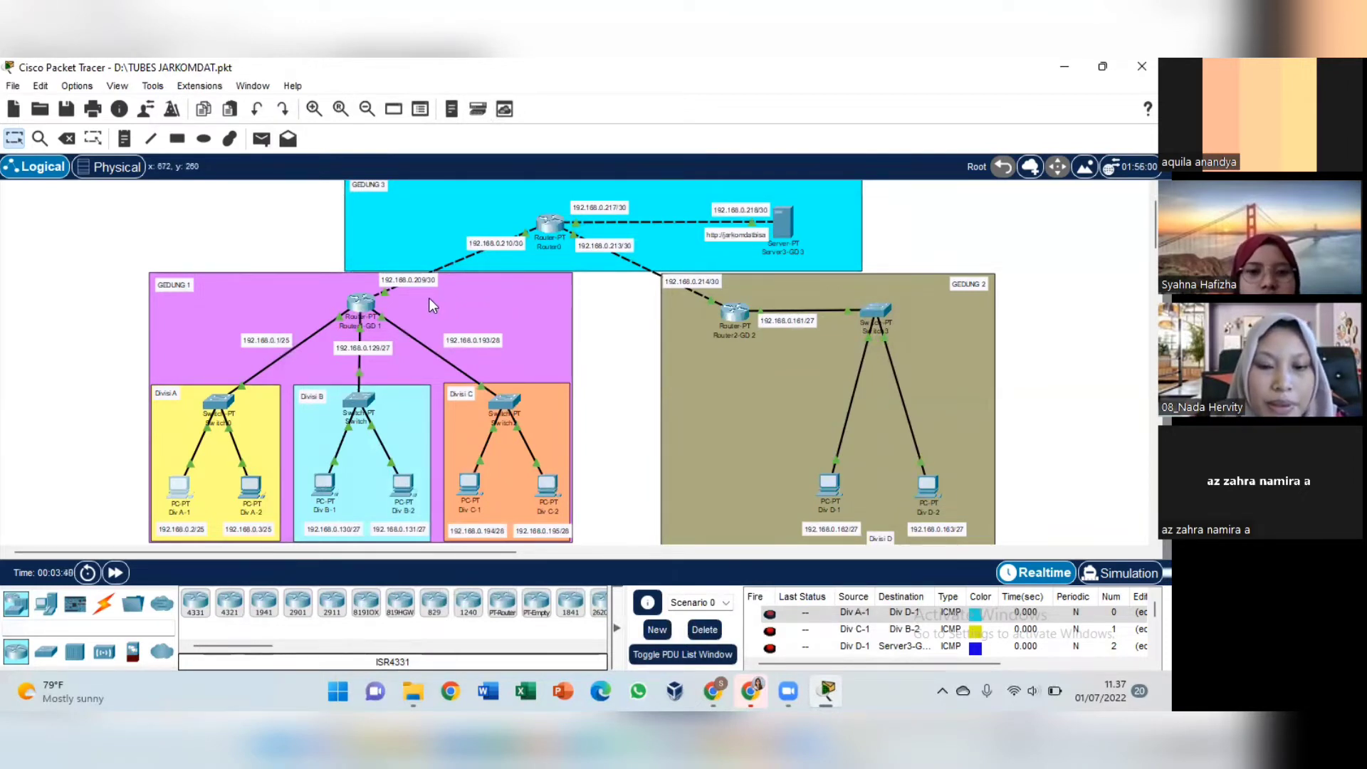
Step: Open the command line of Router1-GD 1 and enter global configuration mode with en and conf t
left_click(362, 305)
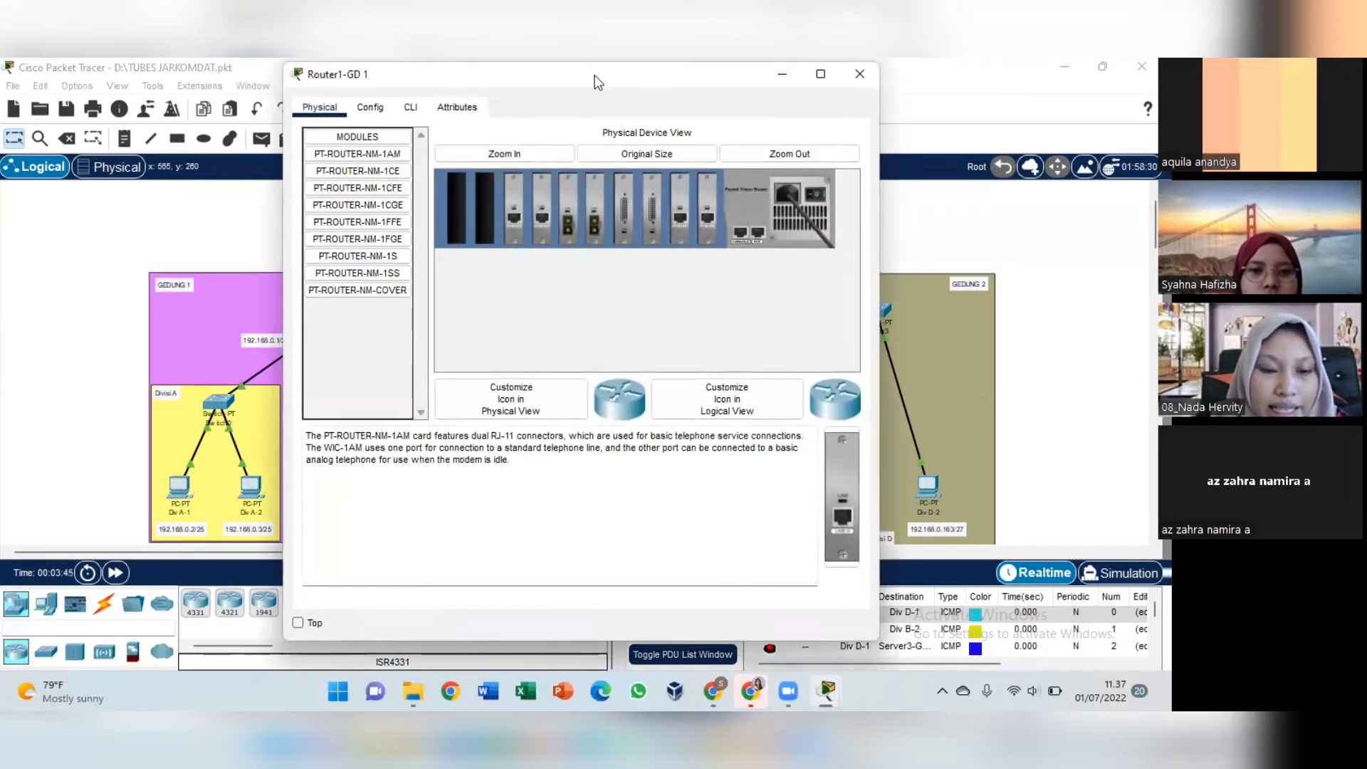
left_click_drag(598, 82, 705, 93)
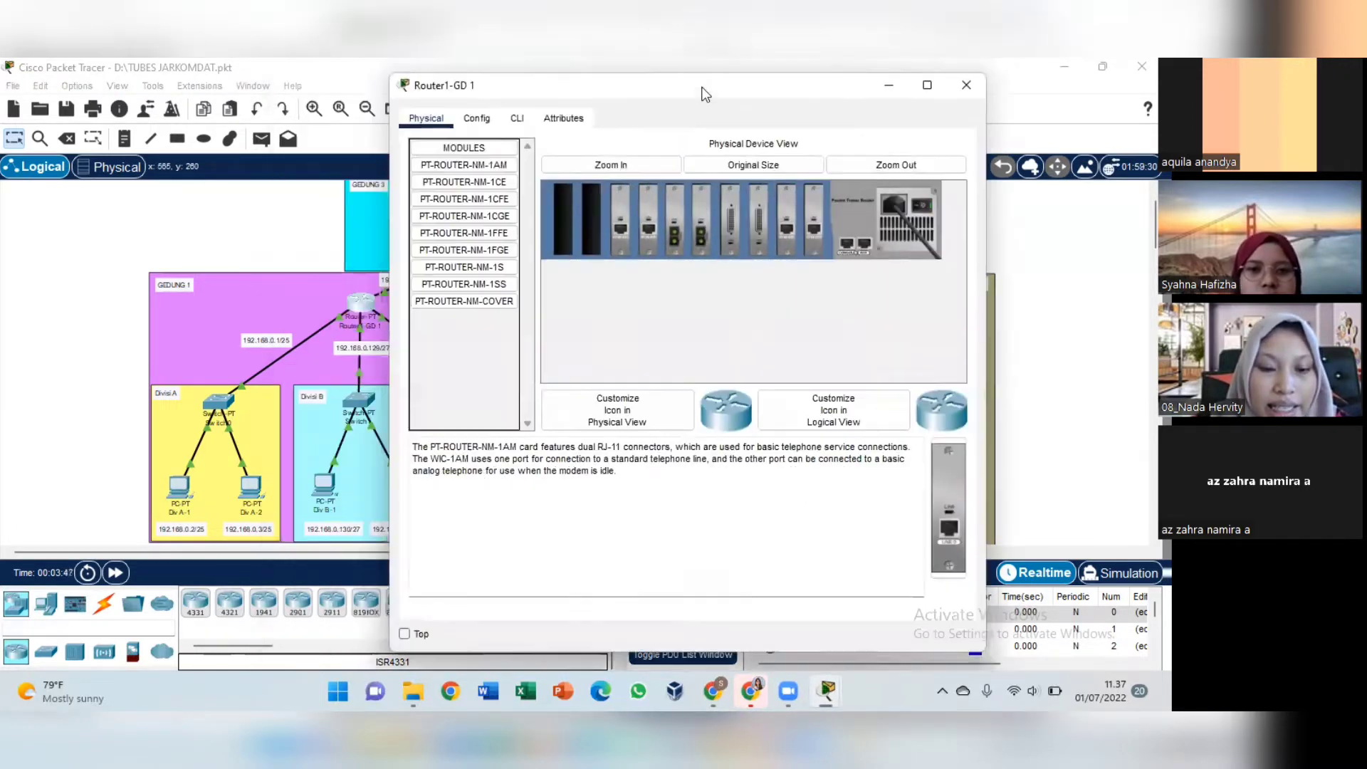
left_click(518, 119)
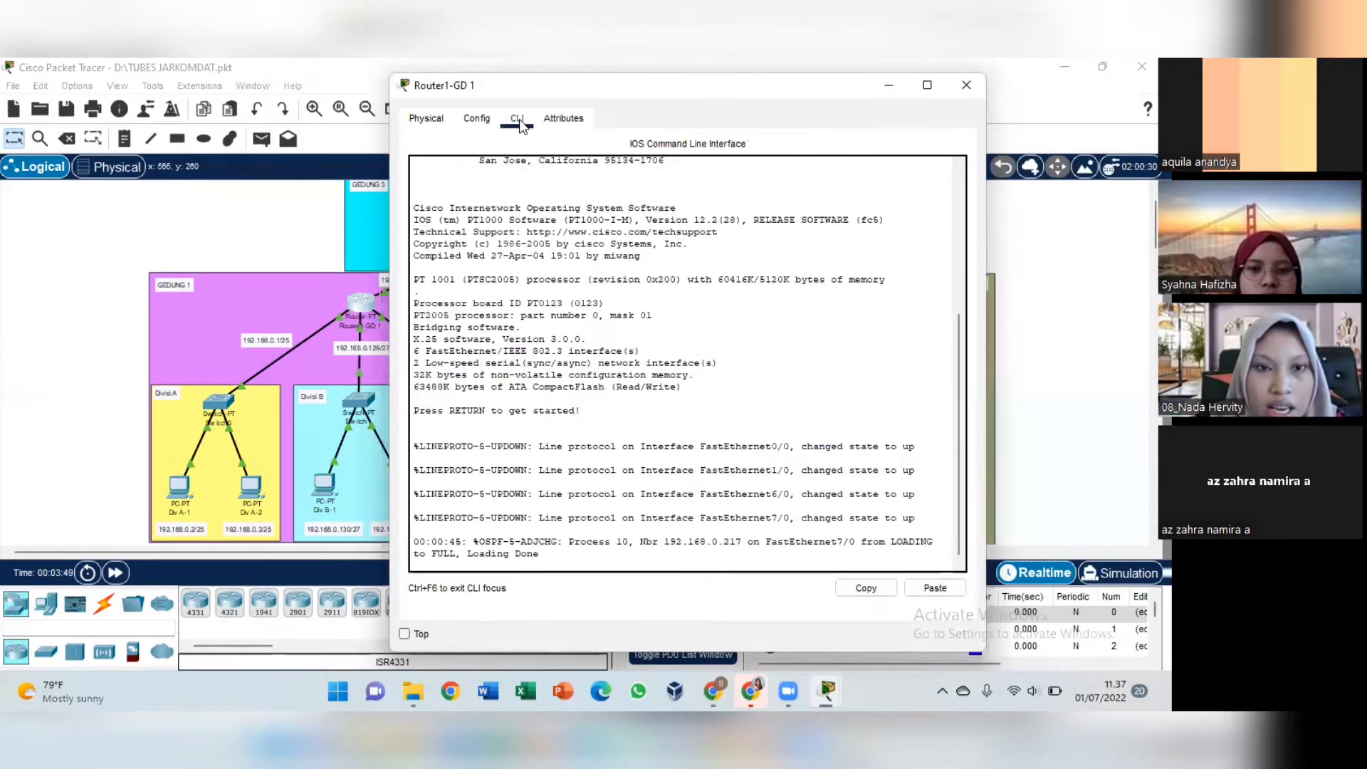
key("Return")
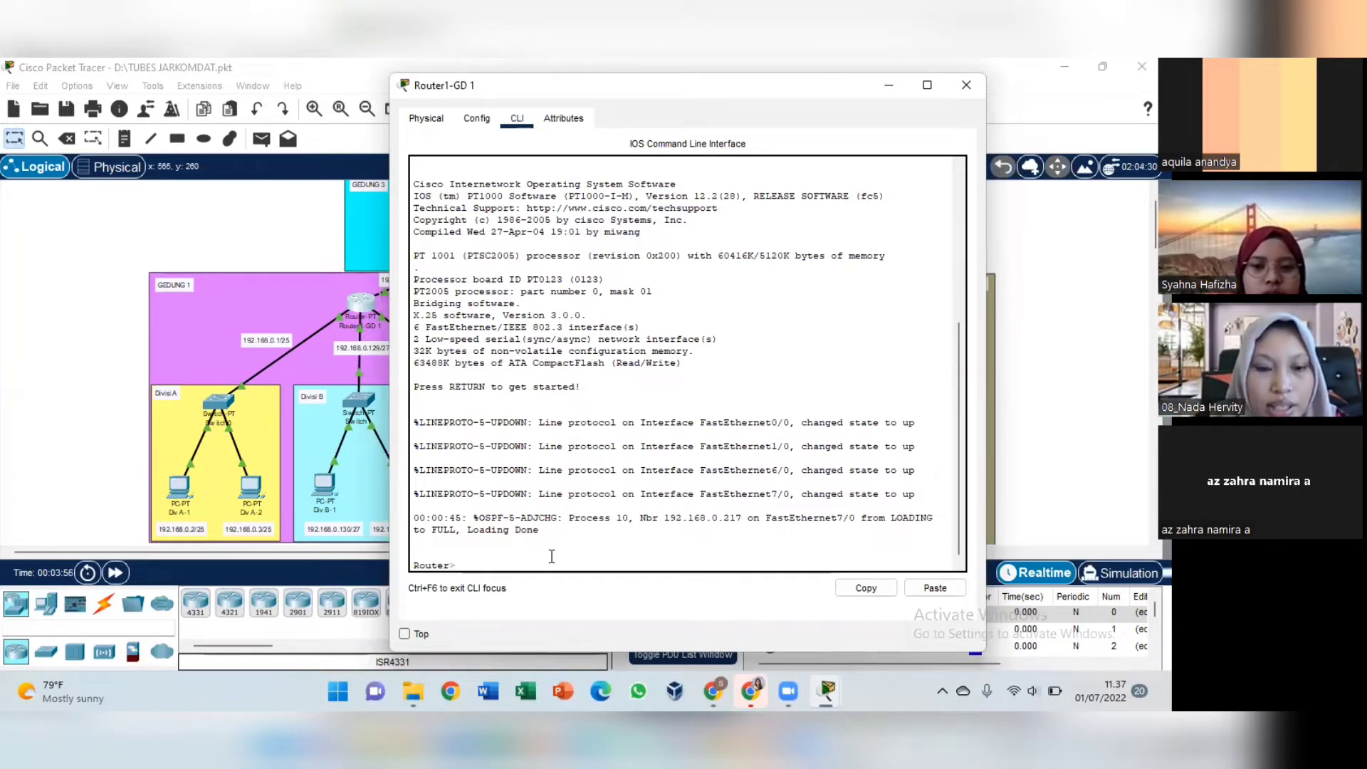
type("en")
key("Return")
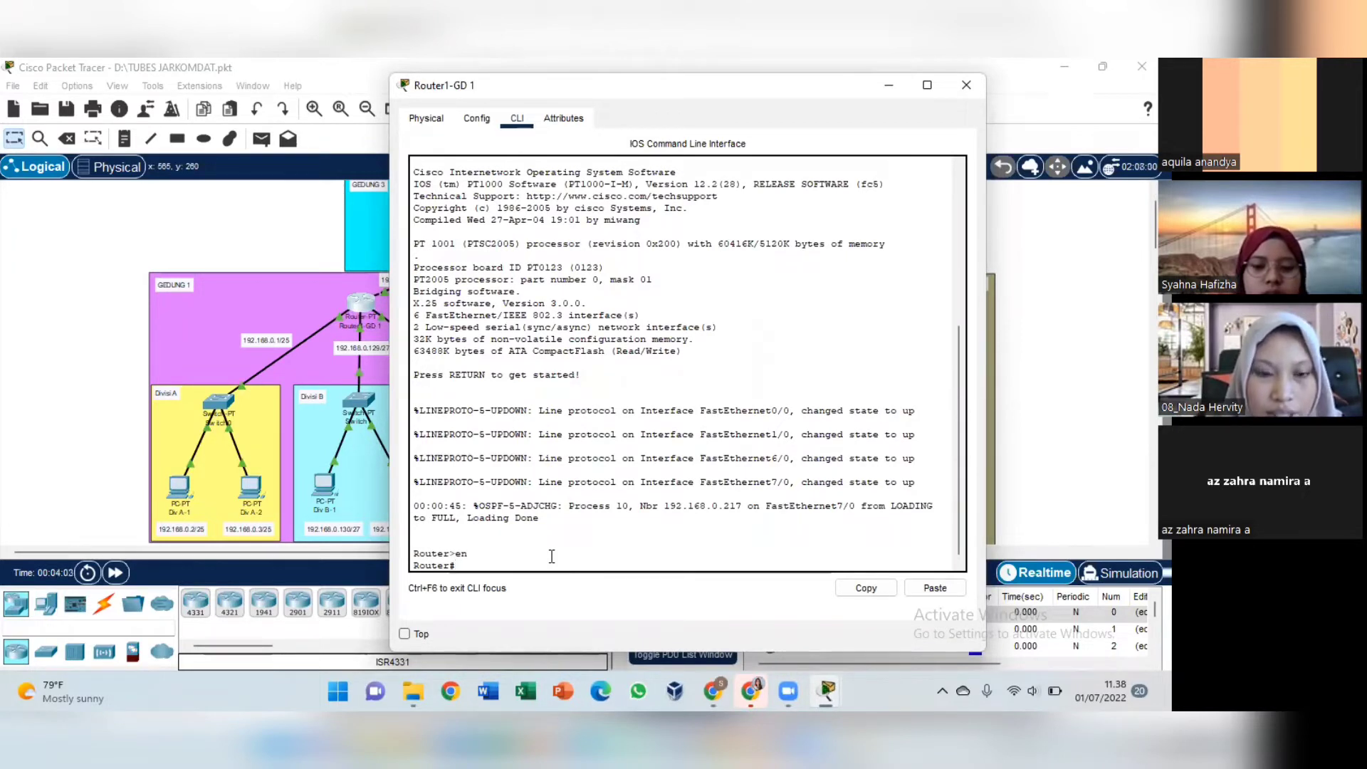
type("conf t")
key("Return")
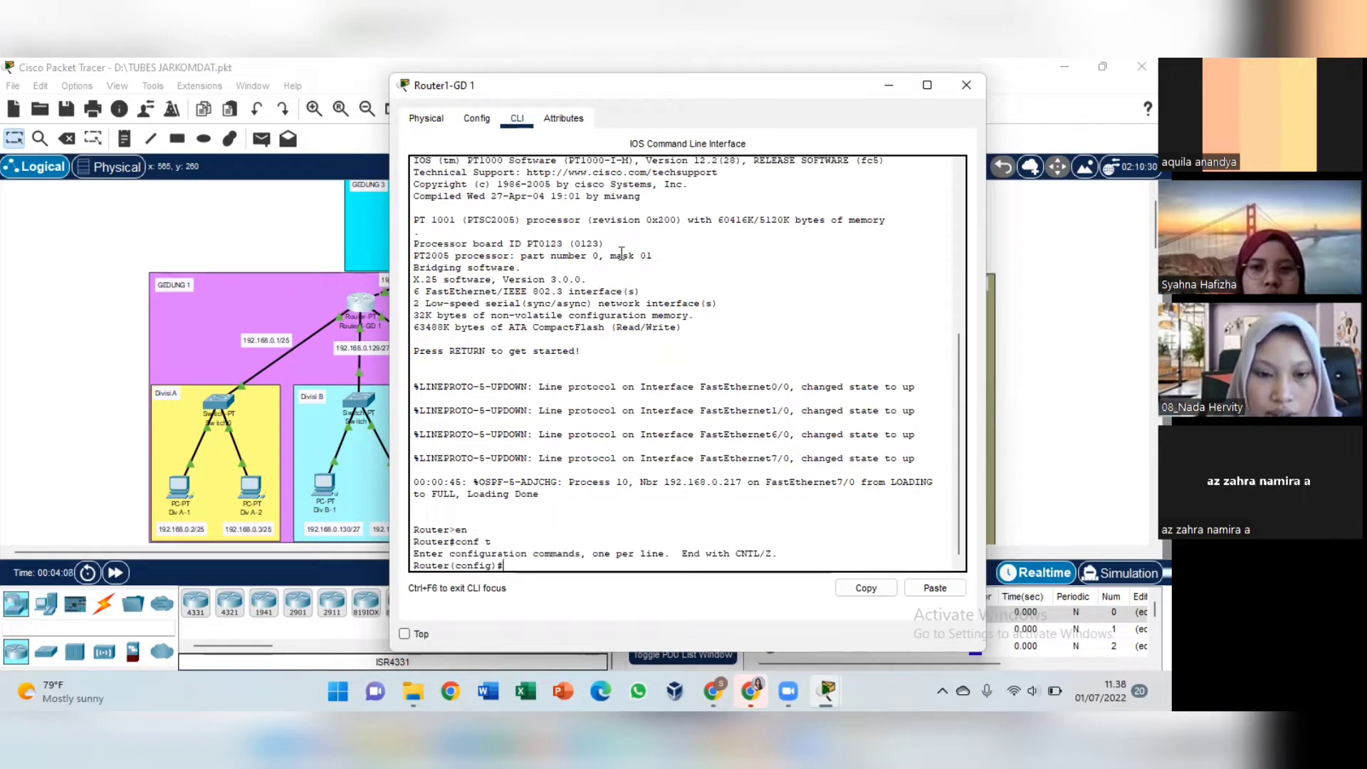
Step: Consult the router's links in the topology, and assign 192.168.0.1 with subnet mask 255.255.255.224 to its interface fa0/0
left_click(886, 88)
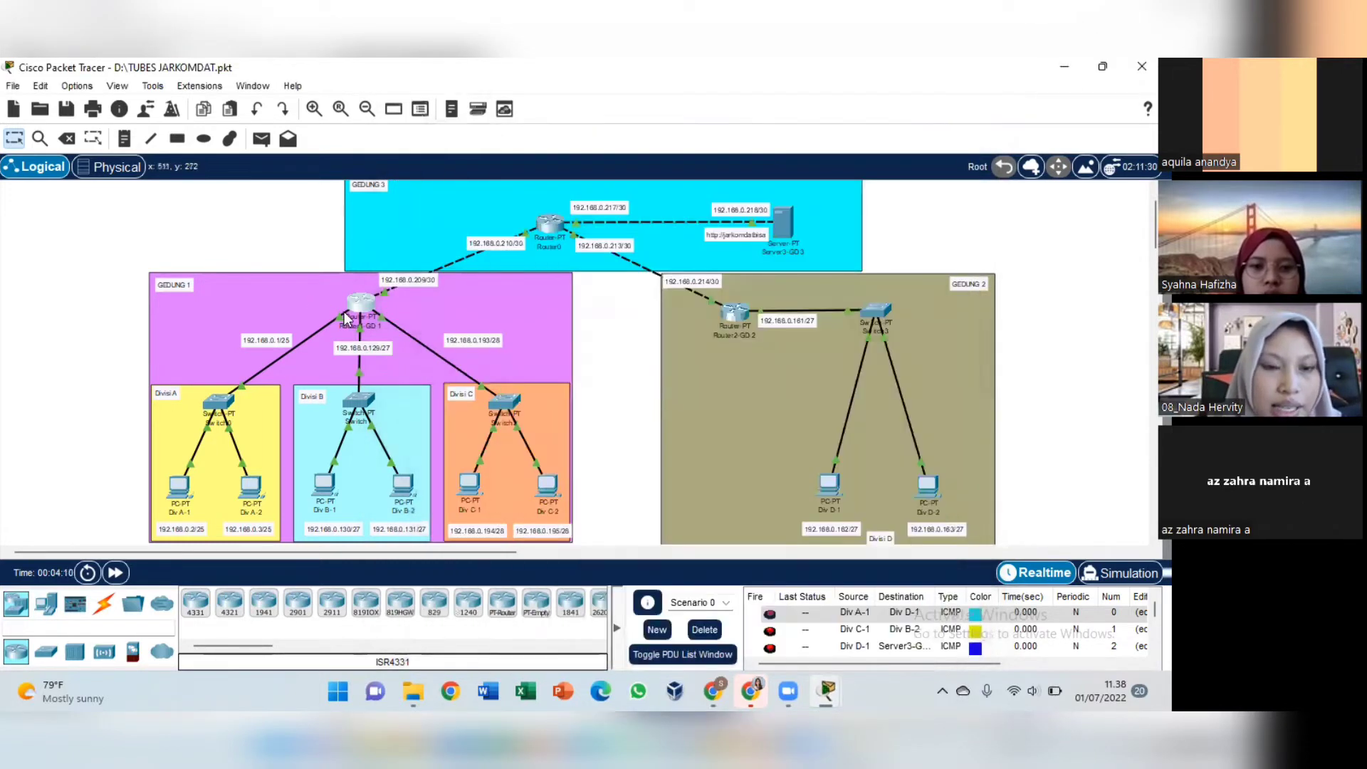
mouse_move(327, 323)
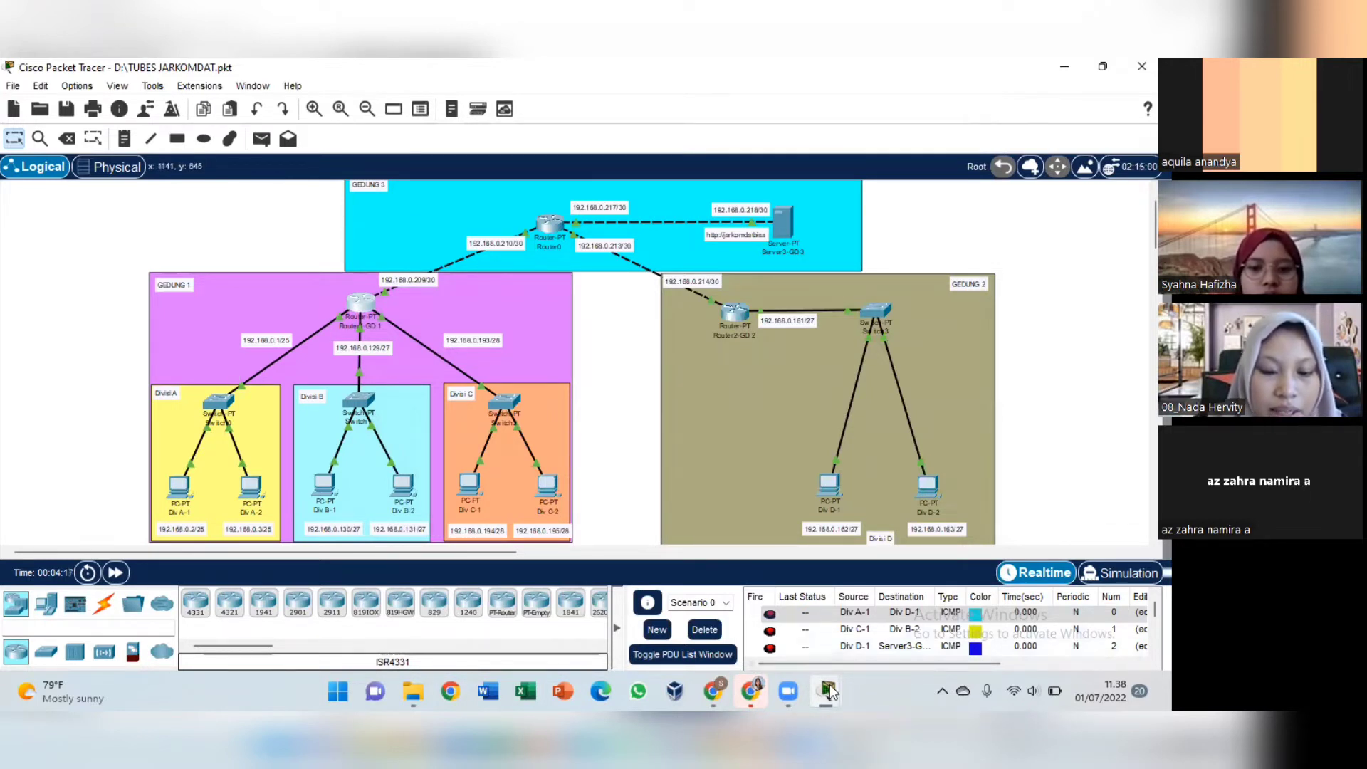
mouse_move(828, 688)
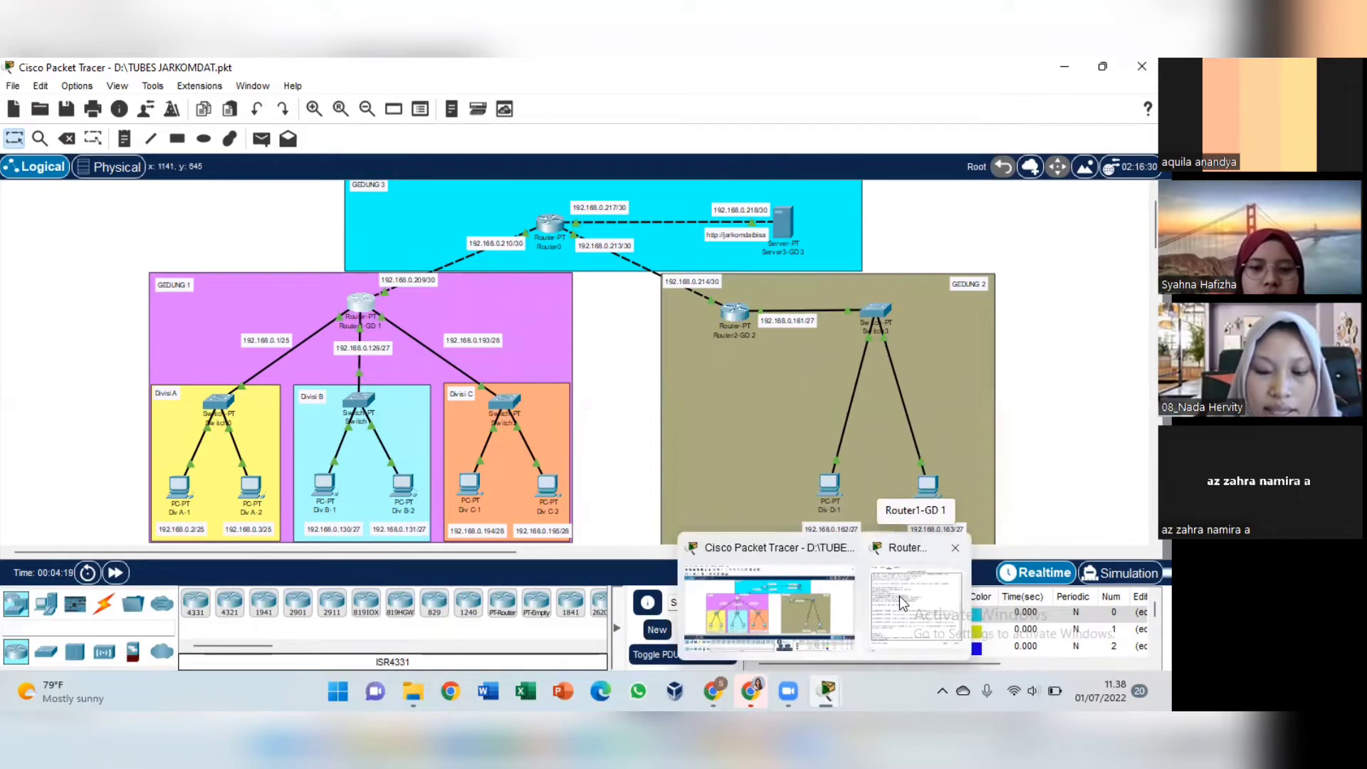
left_click(899, 596)
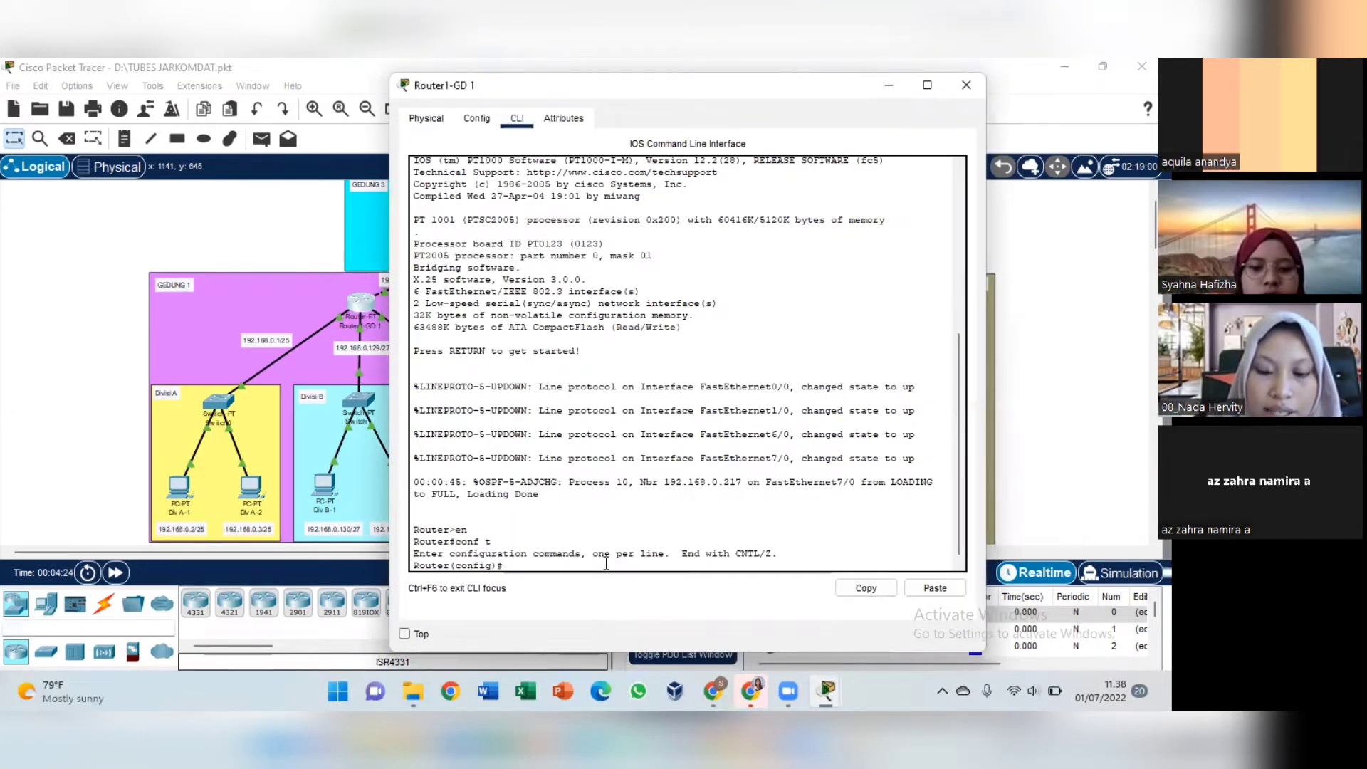
type("int fa0/0")
key("Return")
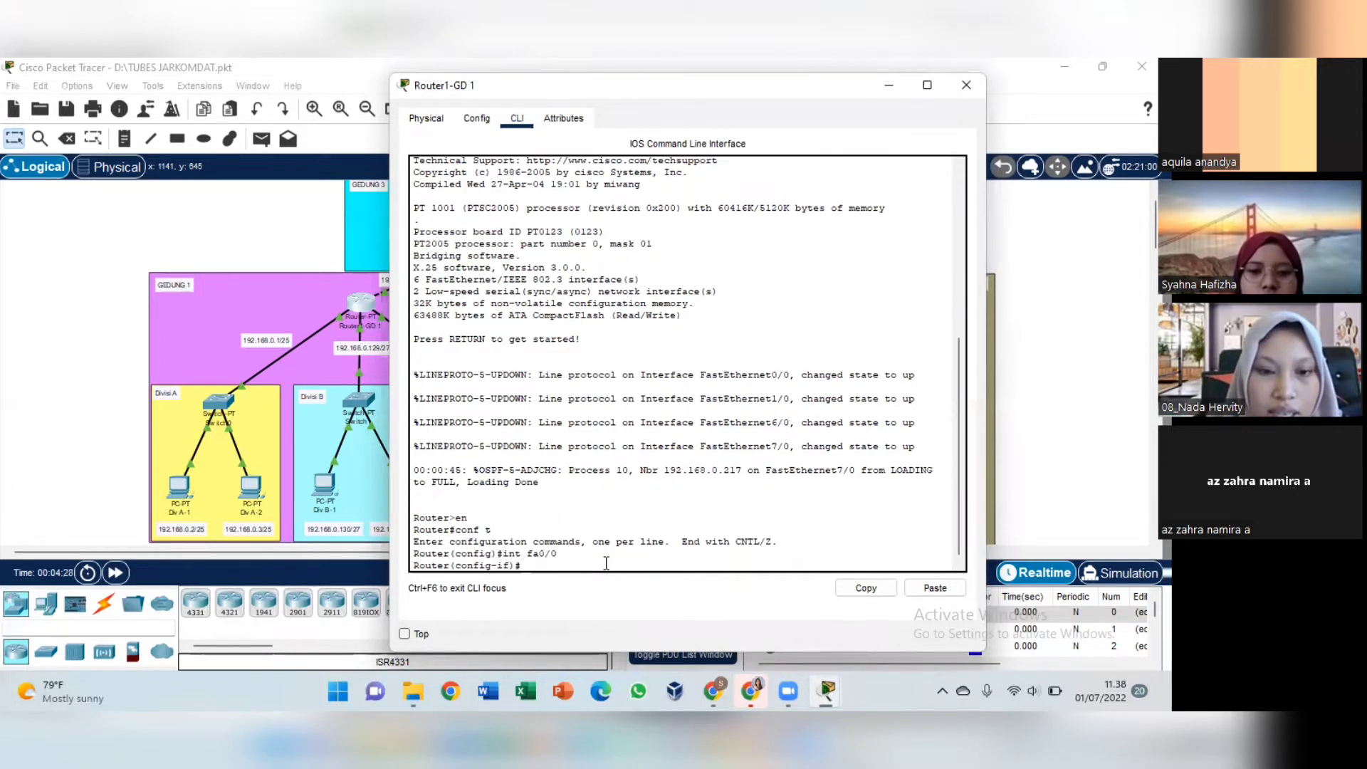
type("ip add ")
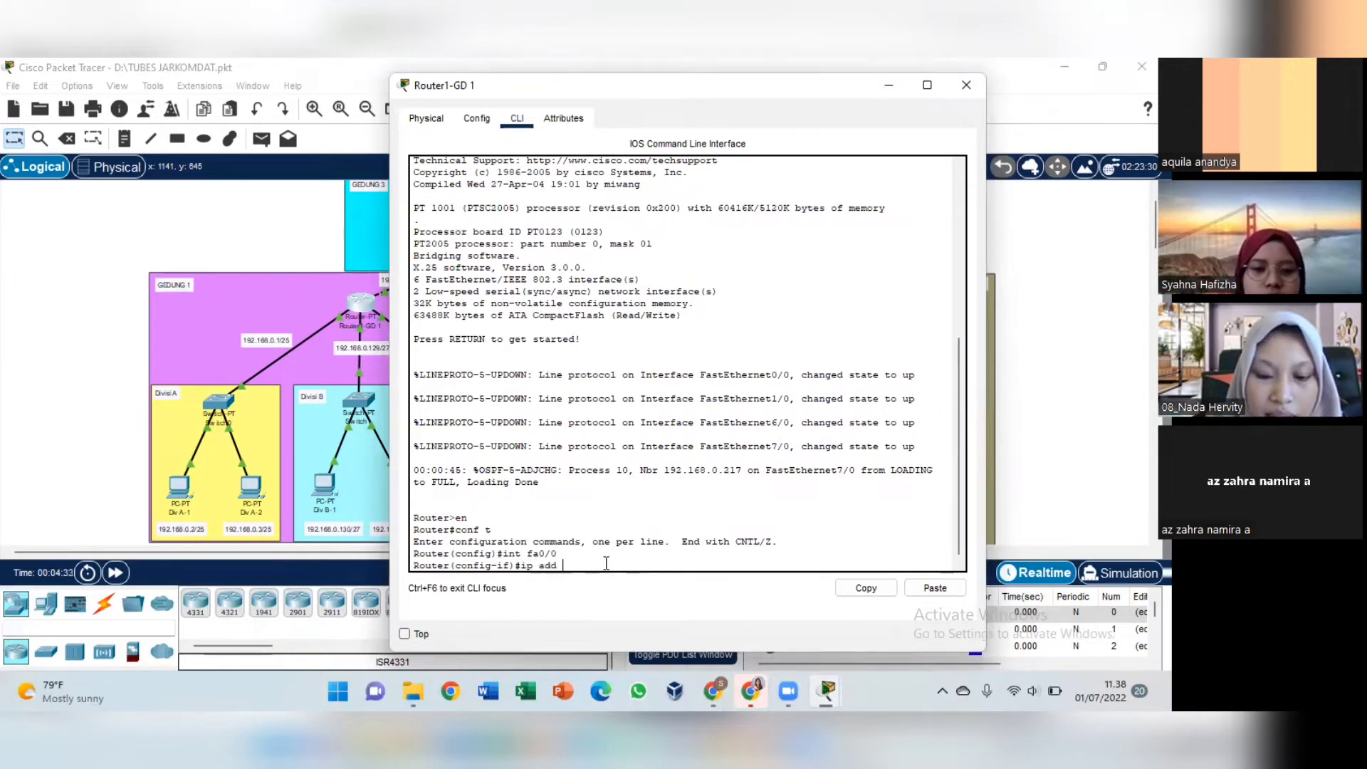
type("192.168.0.1")
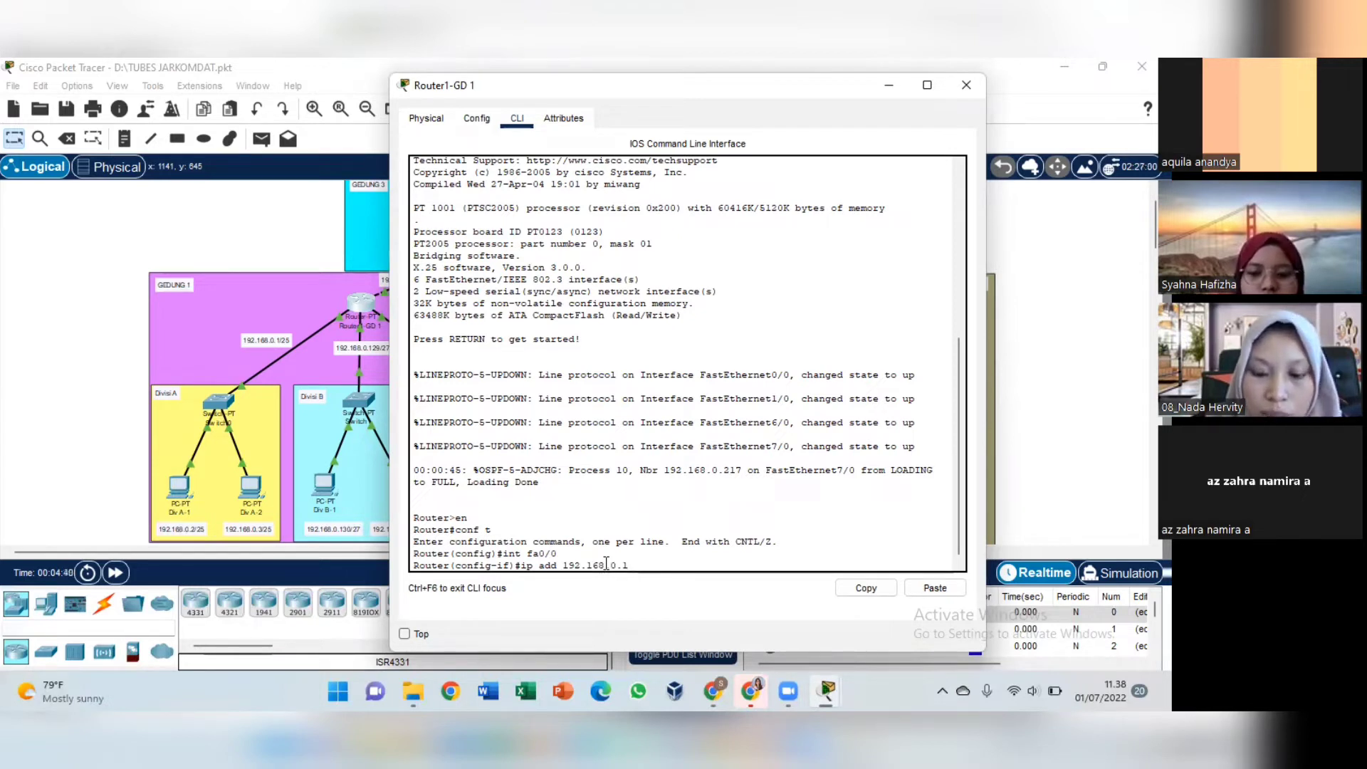
type(" 255.")
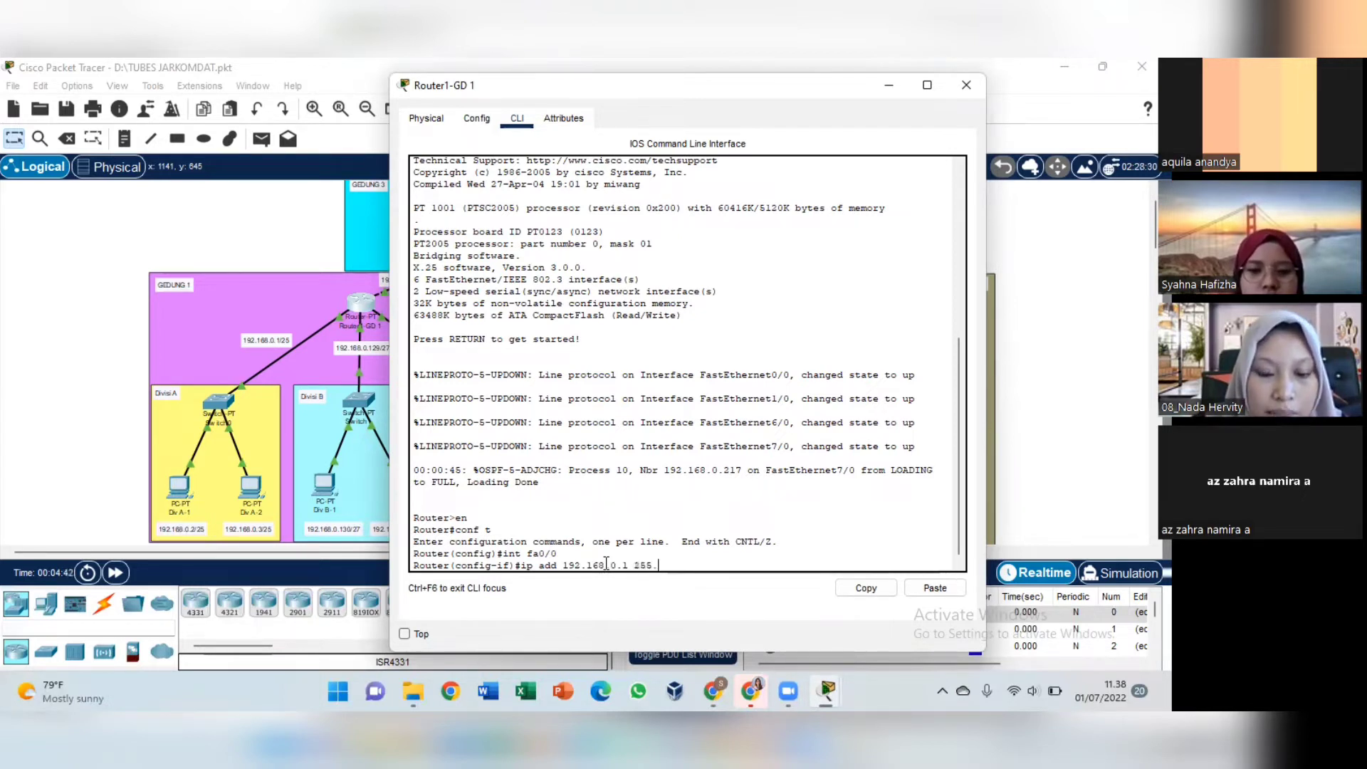
type("255.255")
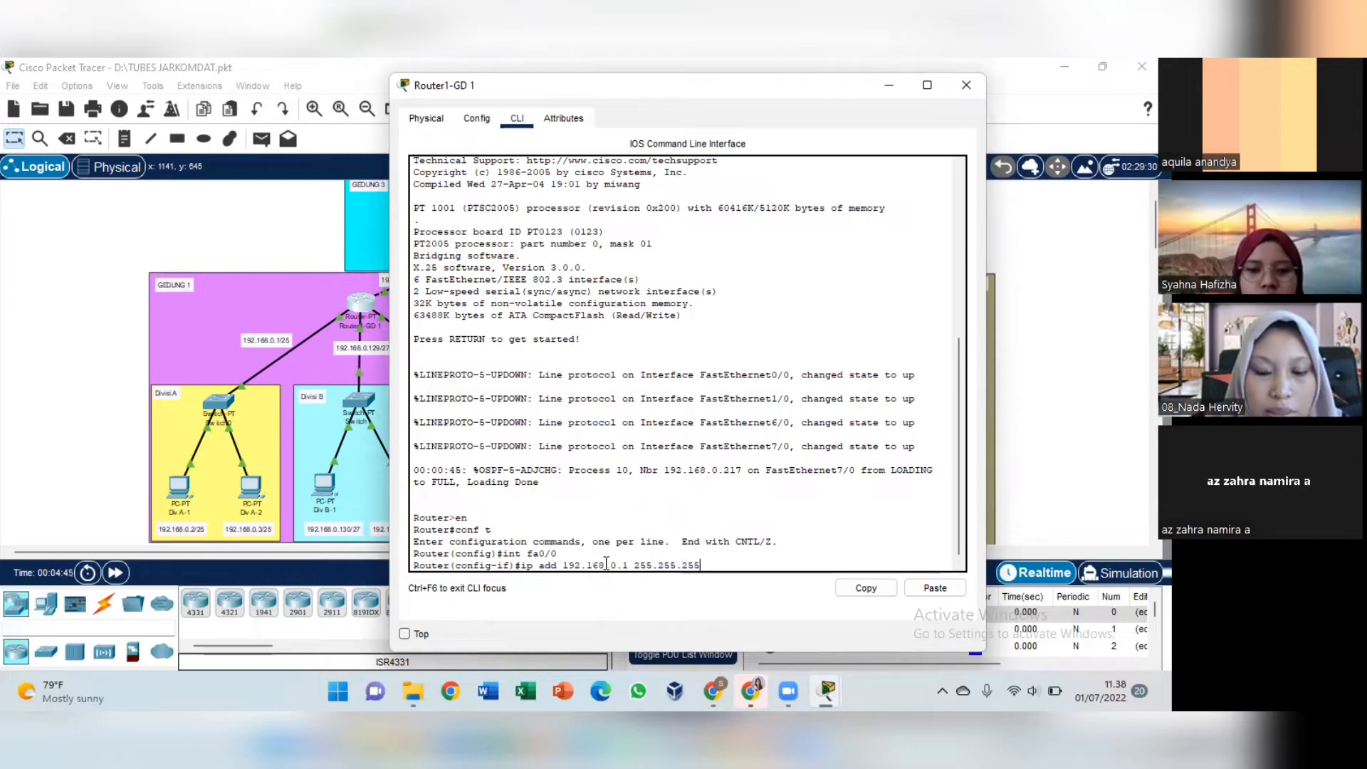
type(".224")
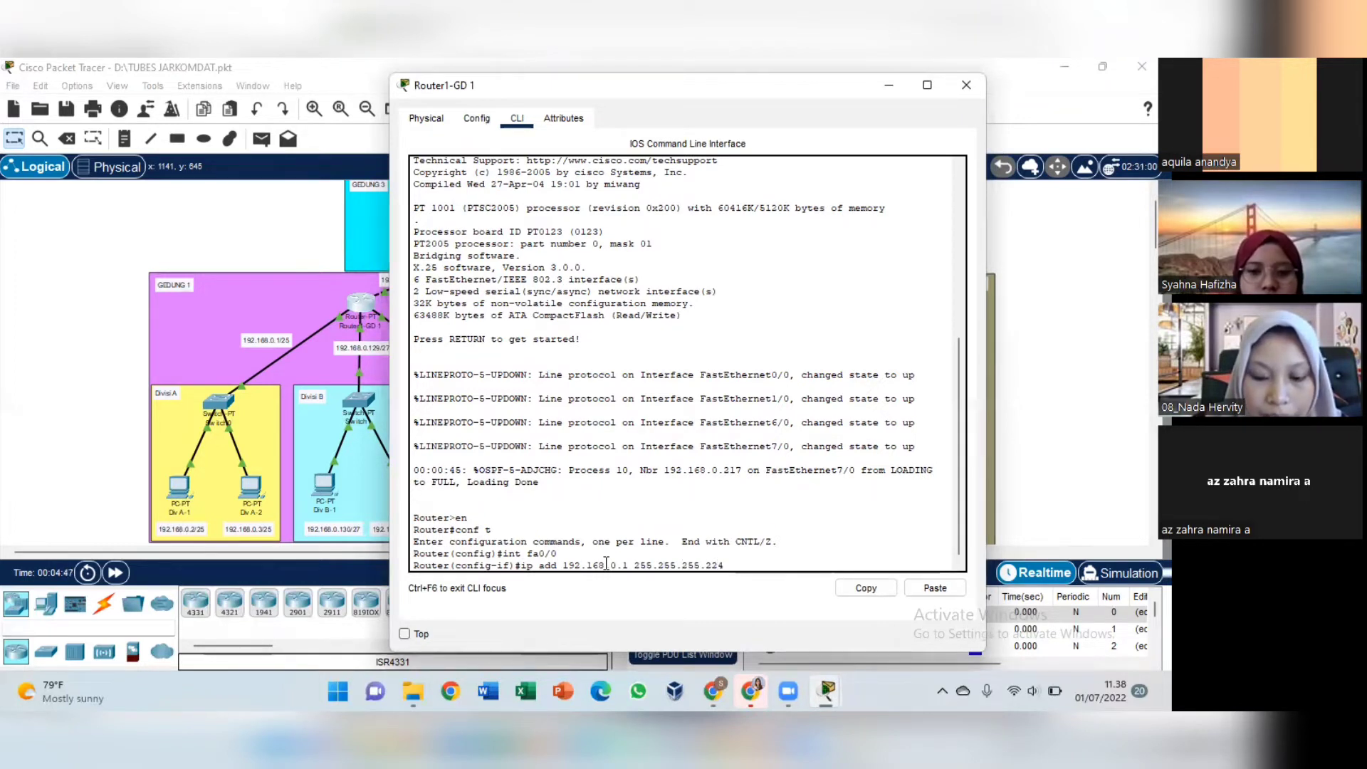
key("Return")
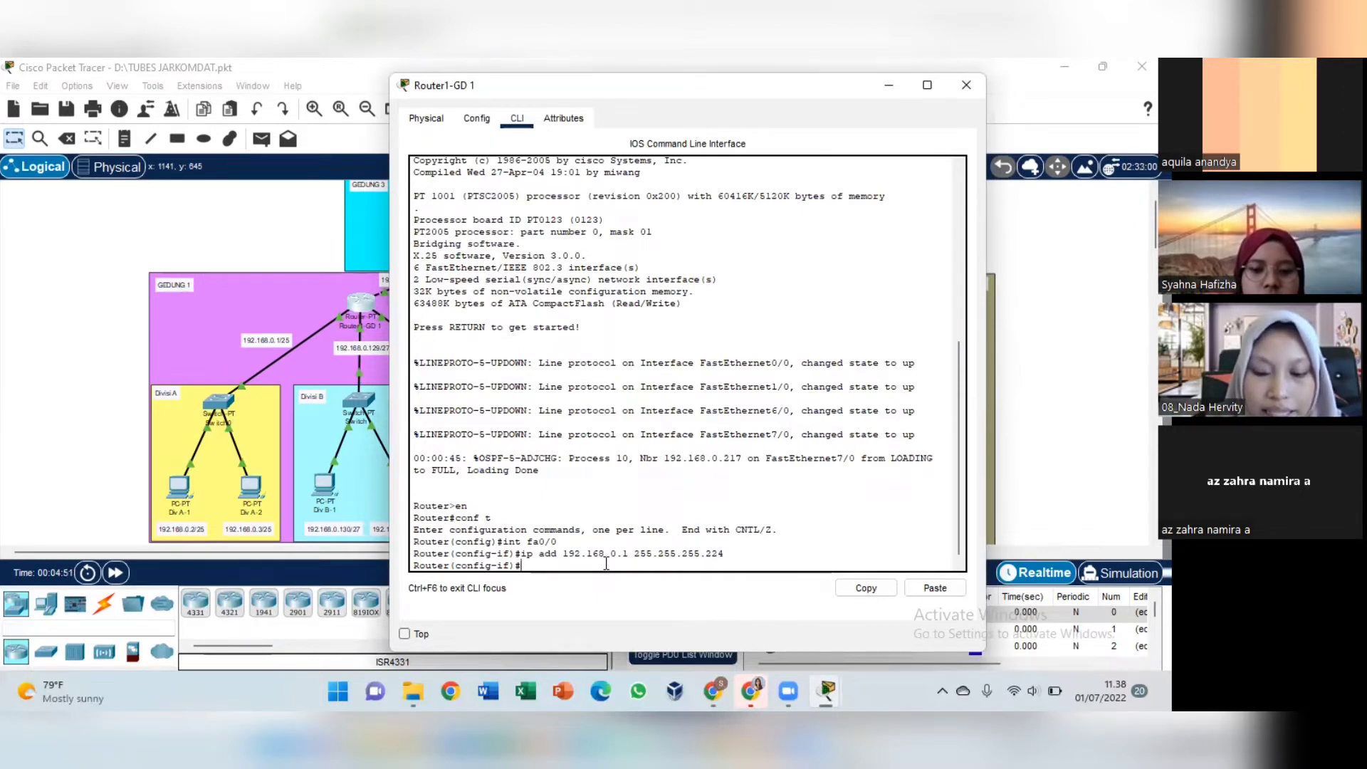
Step: Enable interface fa0/0 with no shut and return to global configuration mode
type("no shut")
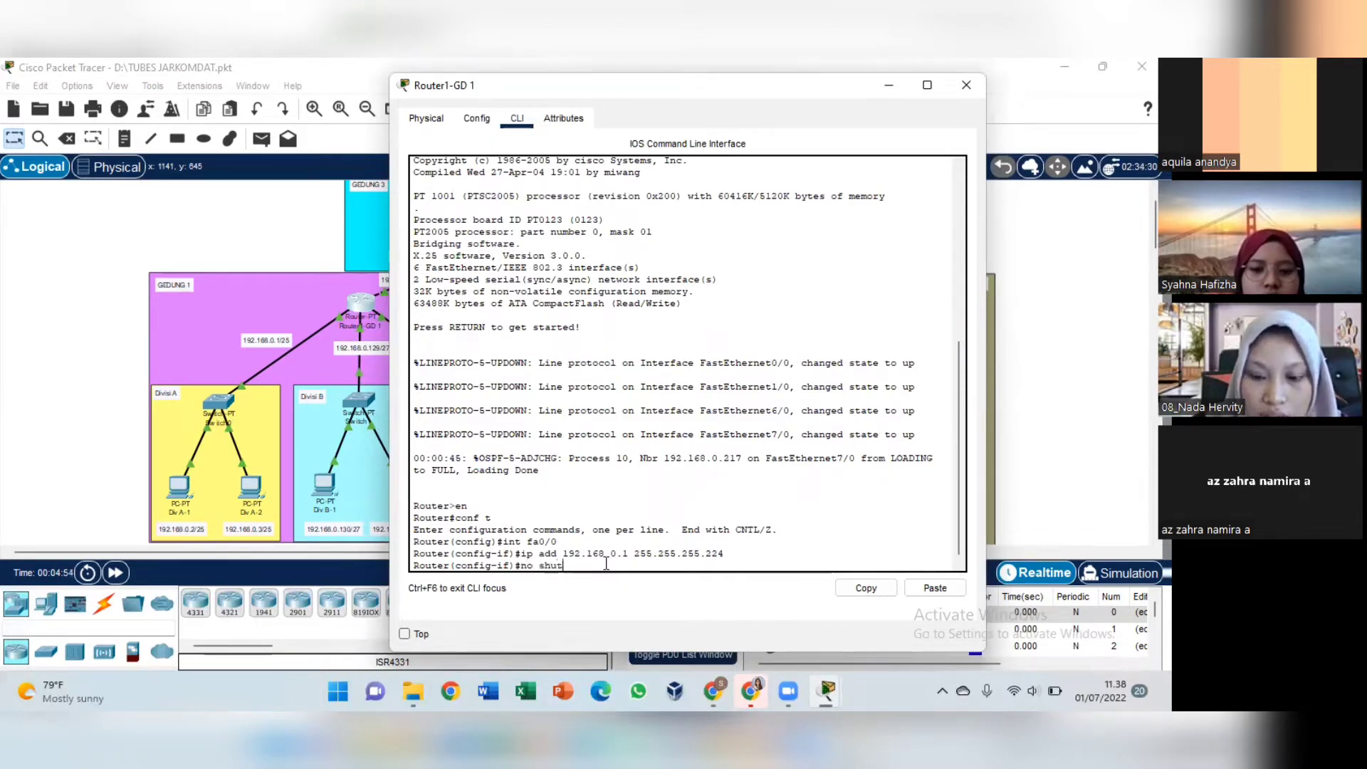
key("Return")
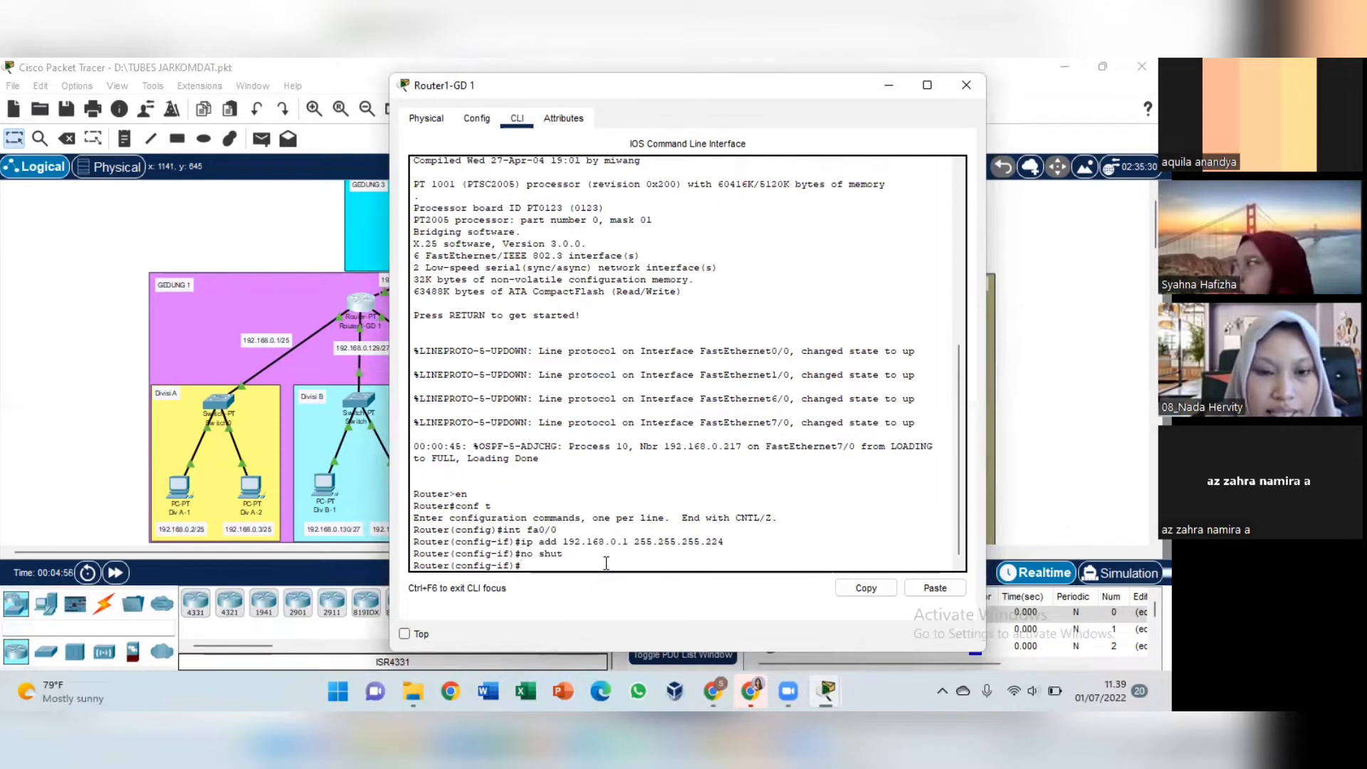
type("ex")
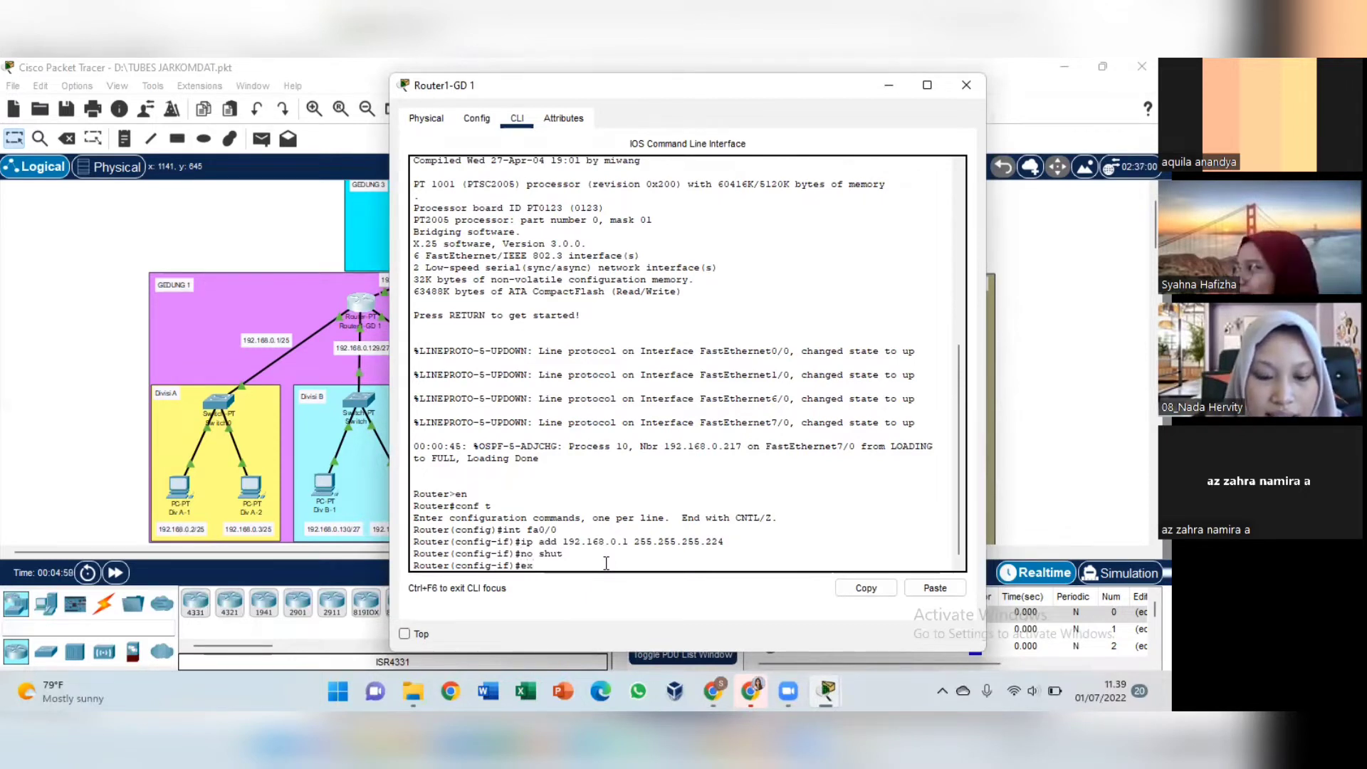
key("Return")
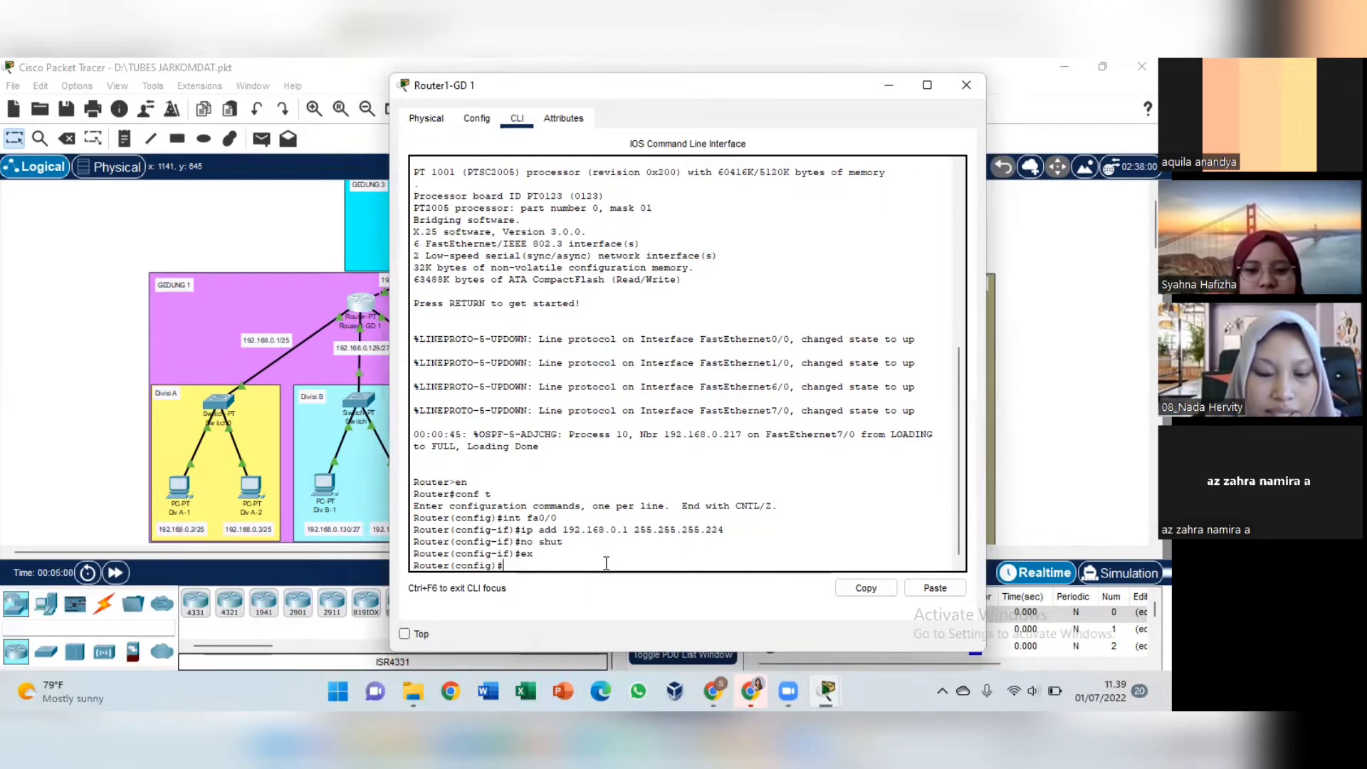
Step: Check the router's links in the topology, and assign 192.168.0.129 with subnet mask 255.255.255.224 to its interface fa1/0
left_click(889, 84)
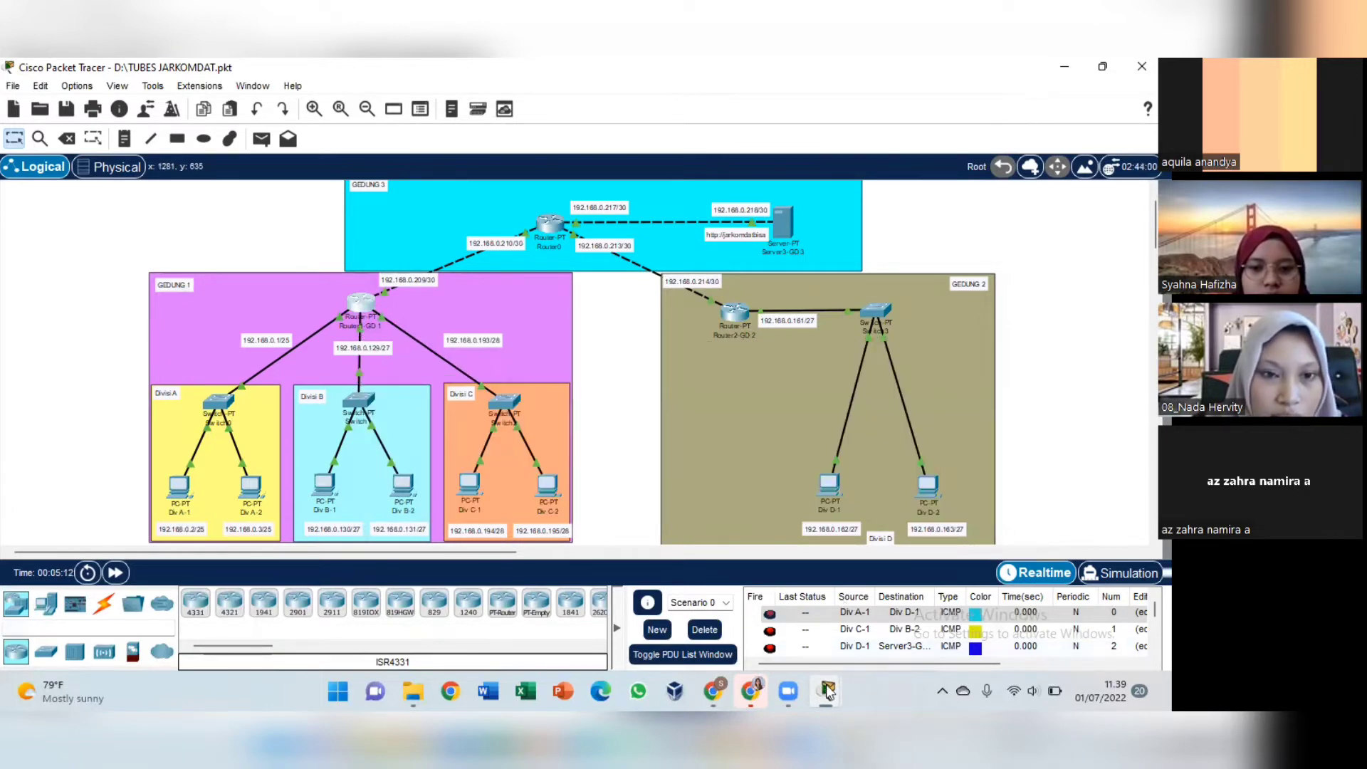
mouse_move(839, 687)
left_click(909, 597)
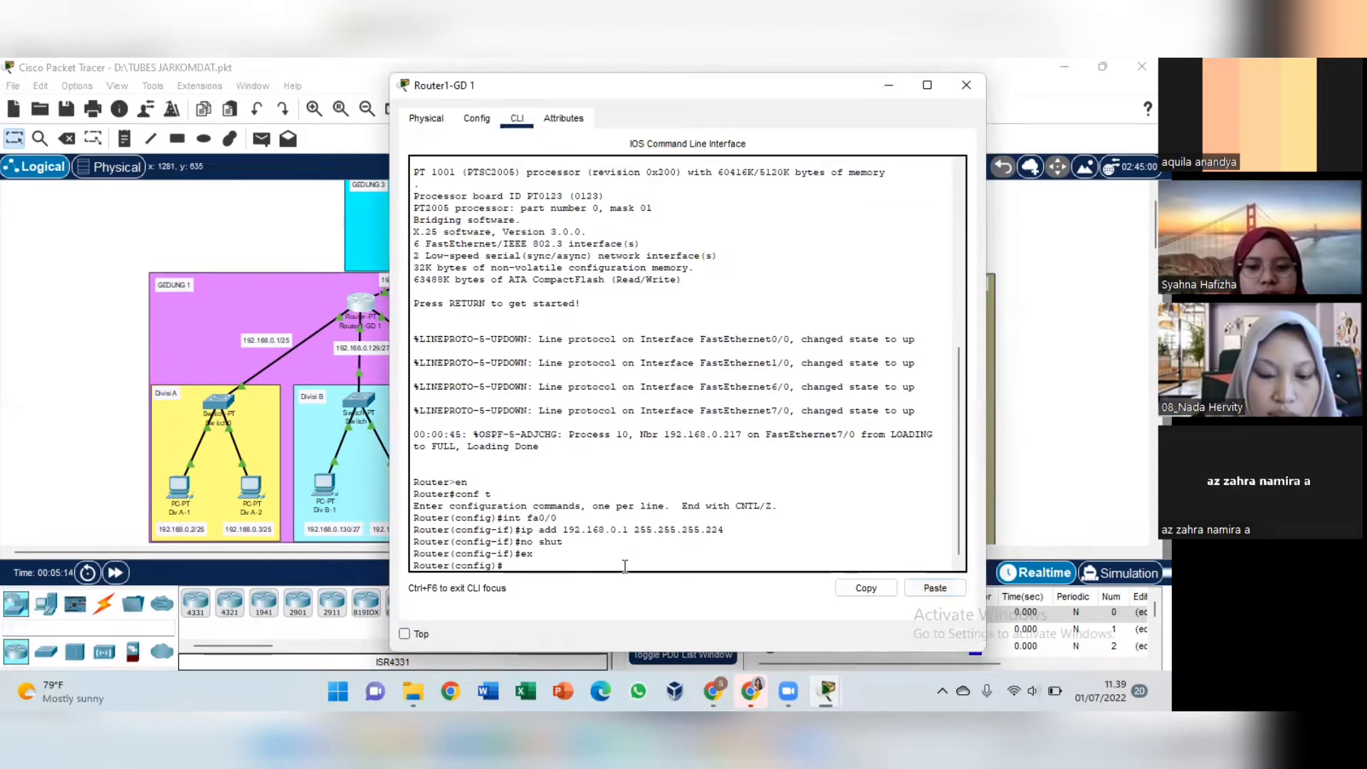
type("int ")
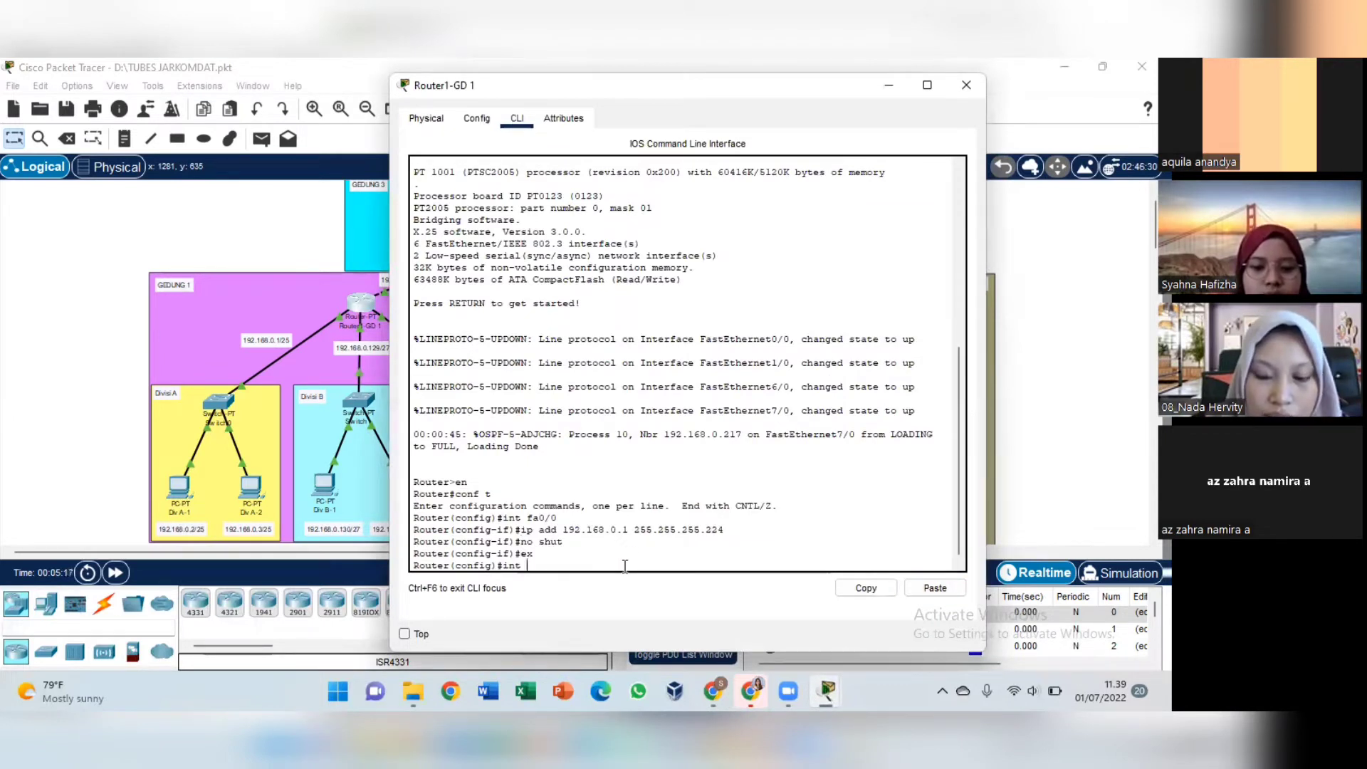
type("f1/0")
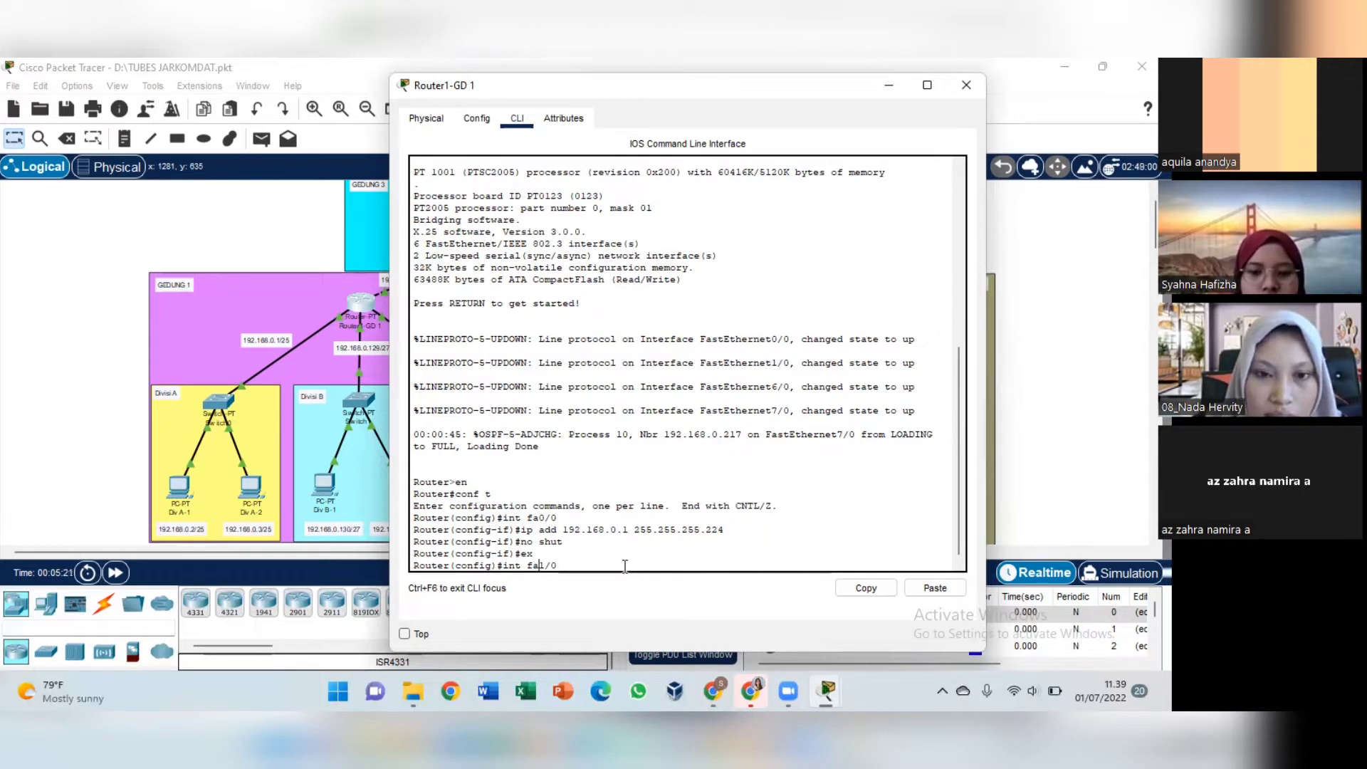
key("Return")
type("ip add")
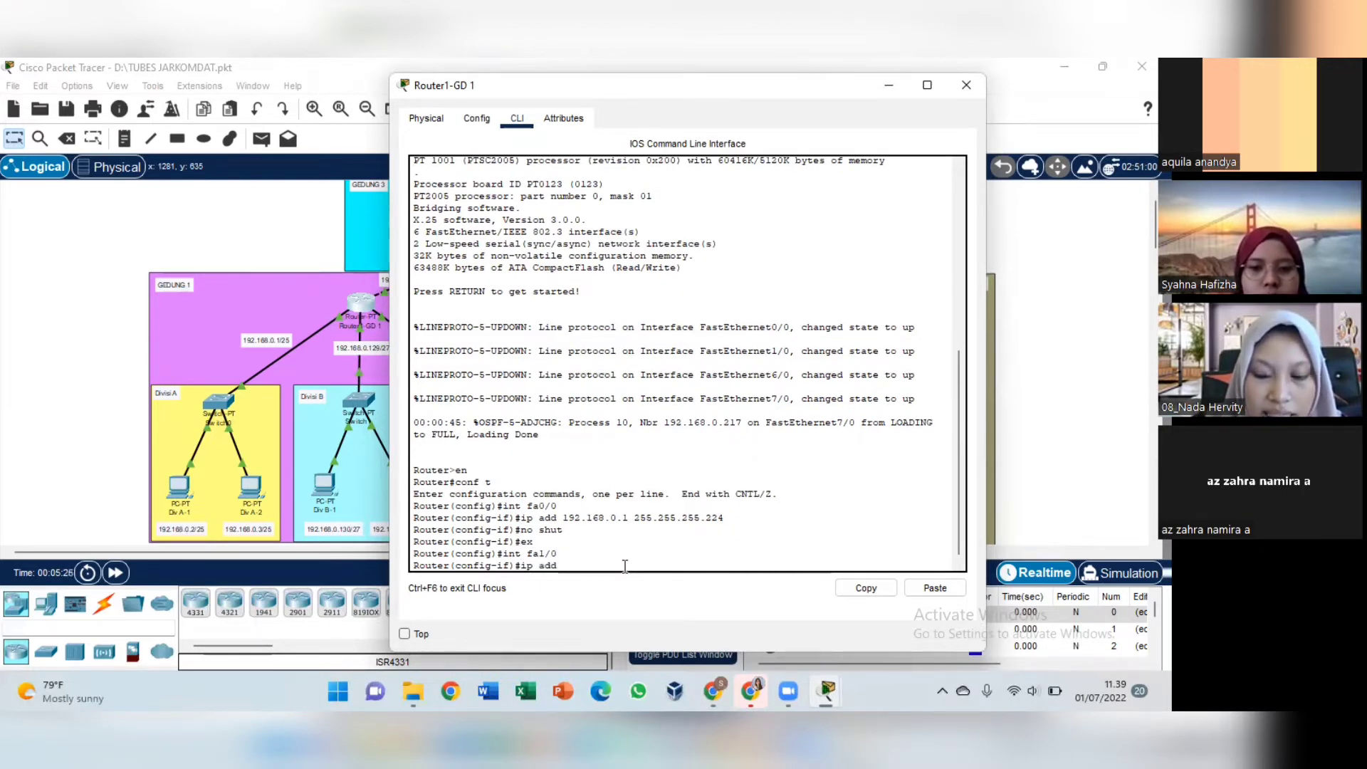
type(" 192")
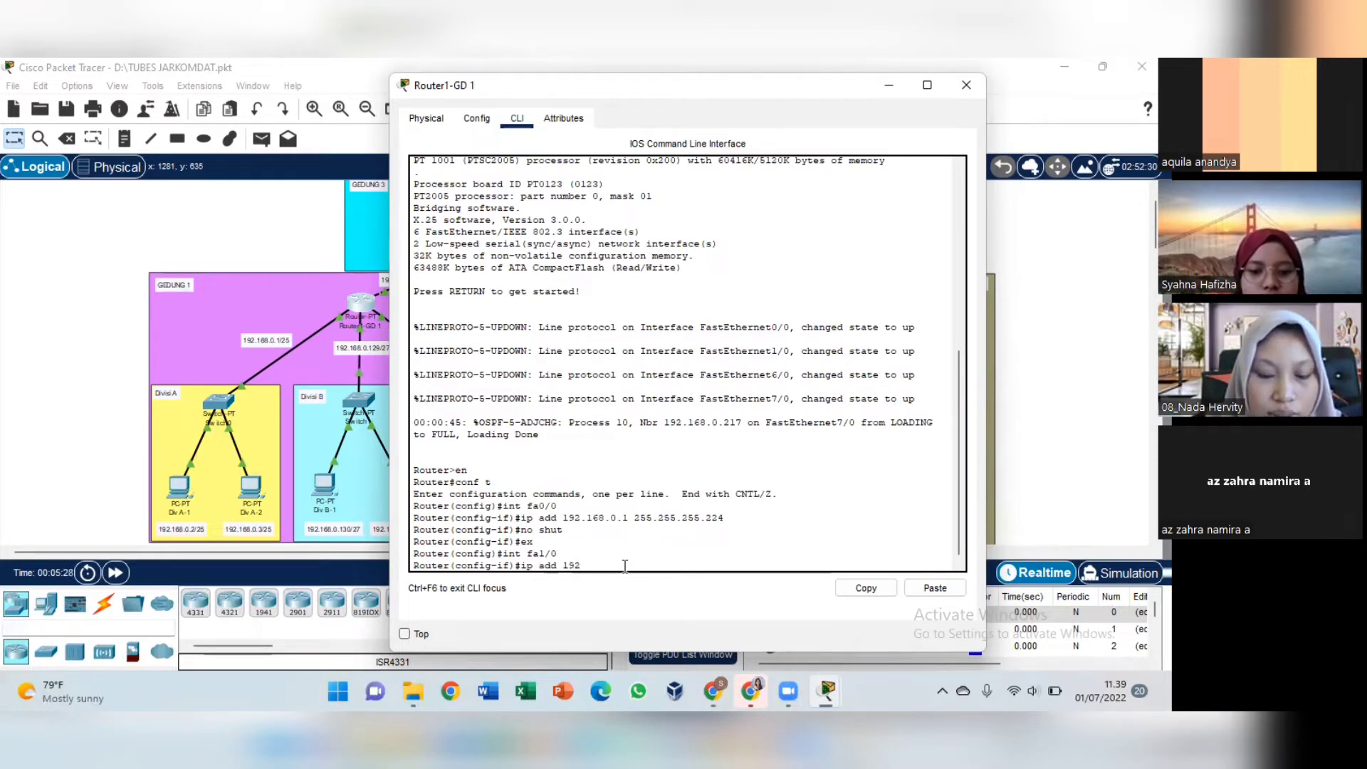
type(".168")
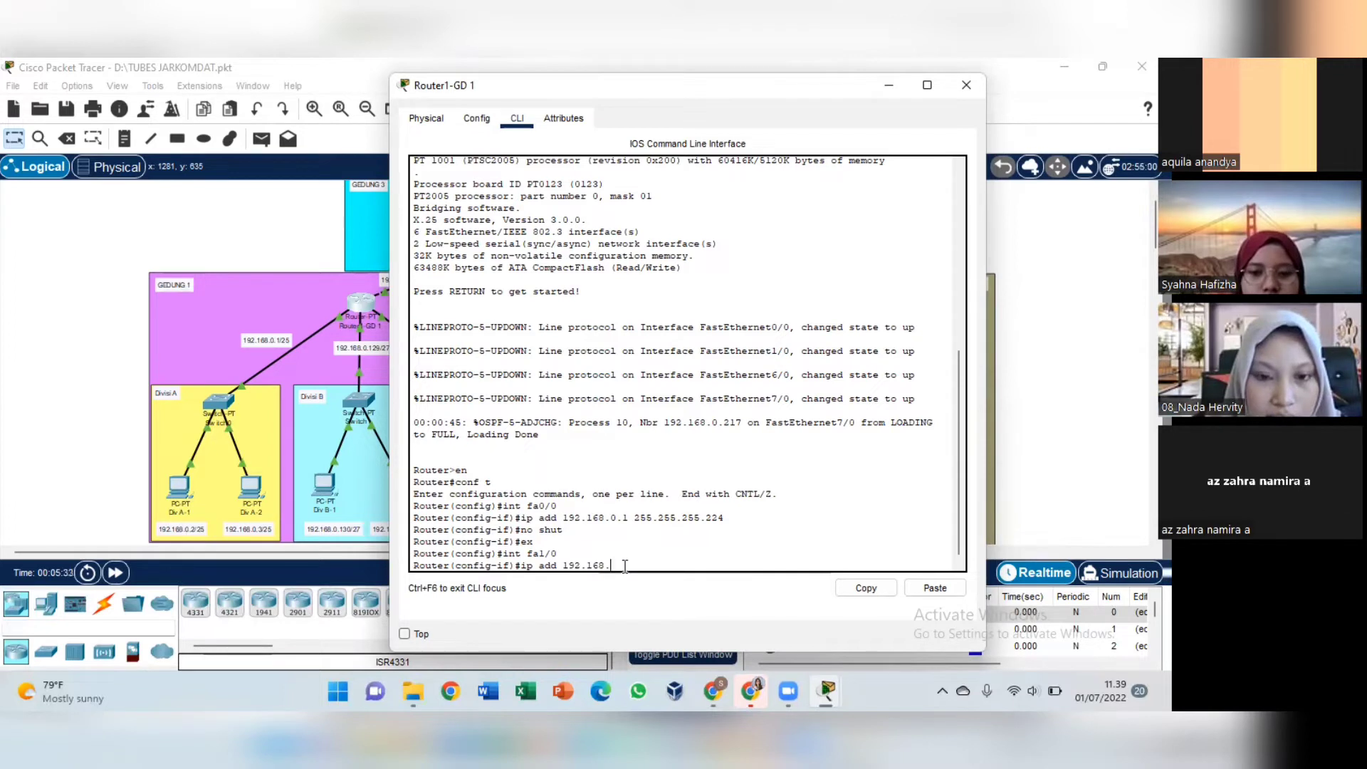
type(".0.129")
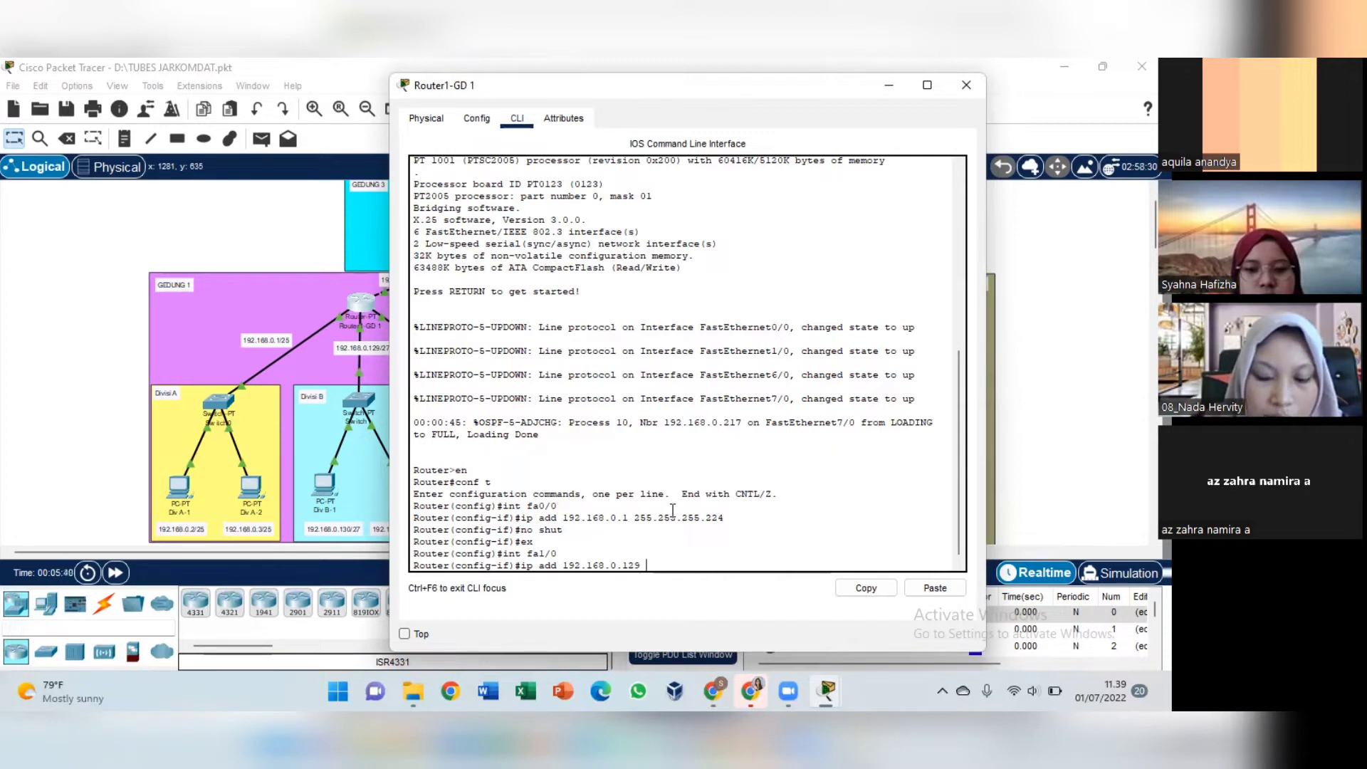
type(" 255.2")
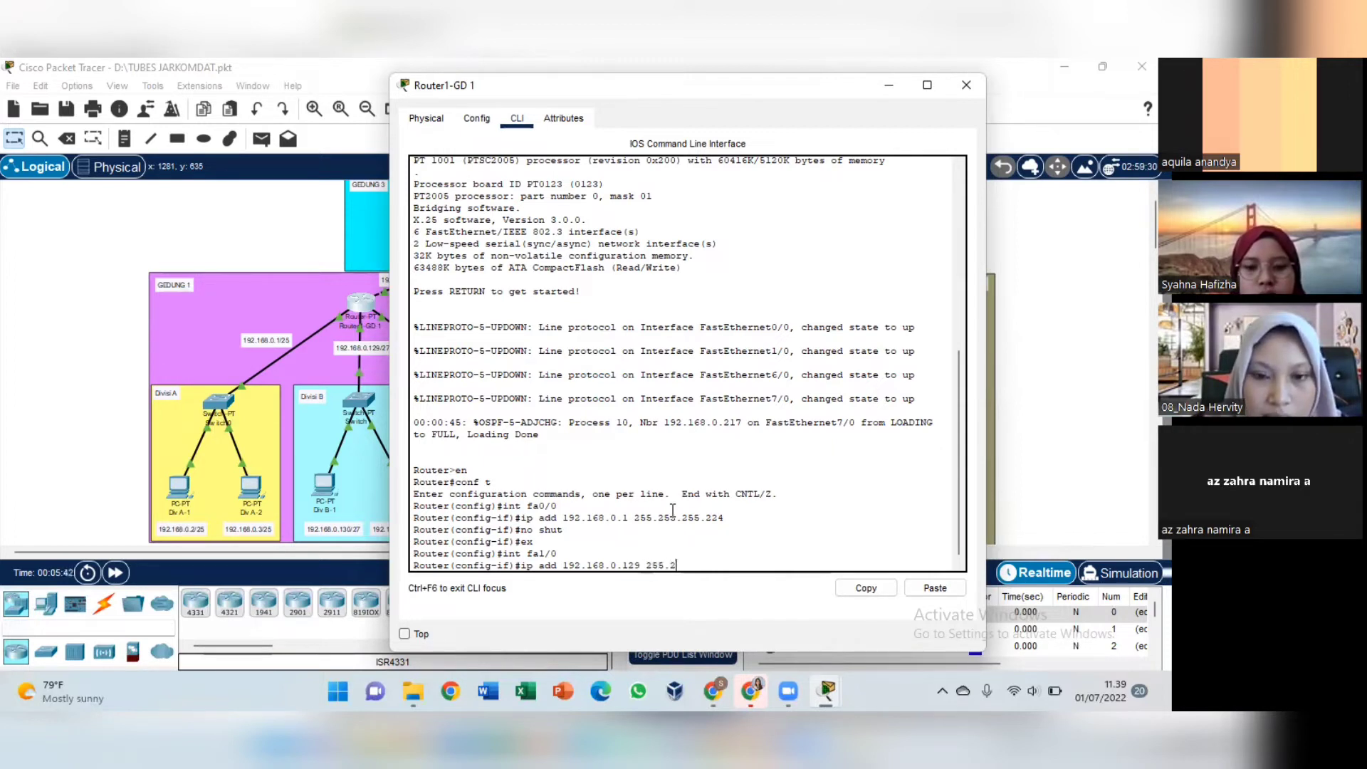
type("55.255.25")
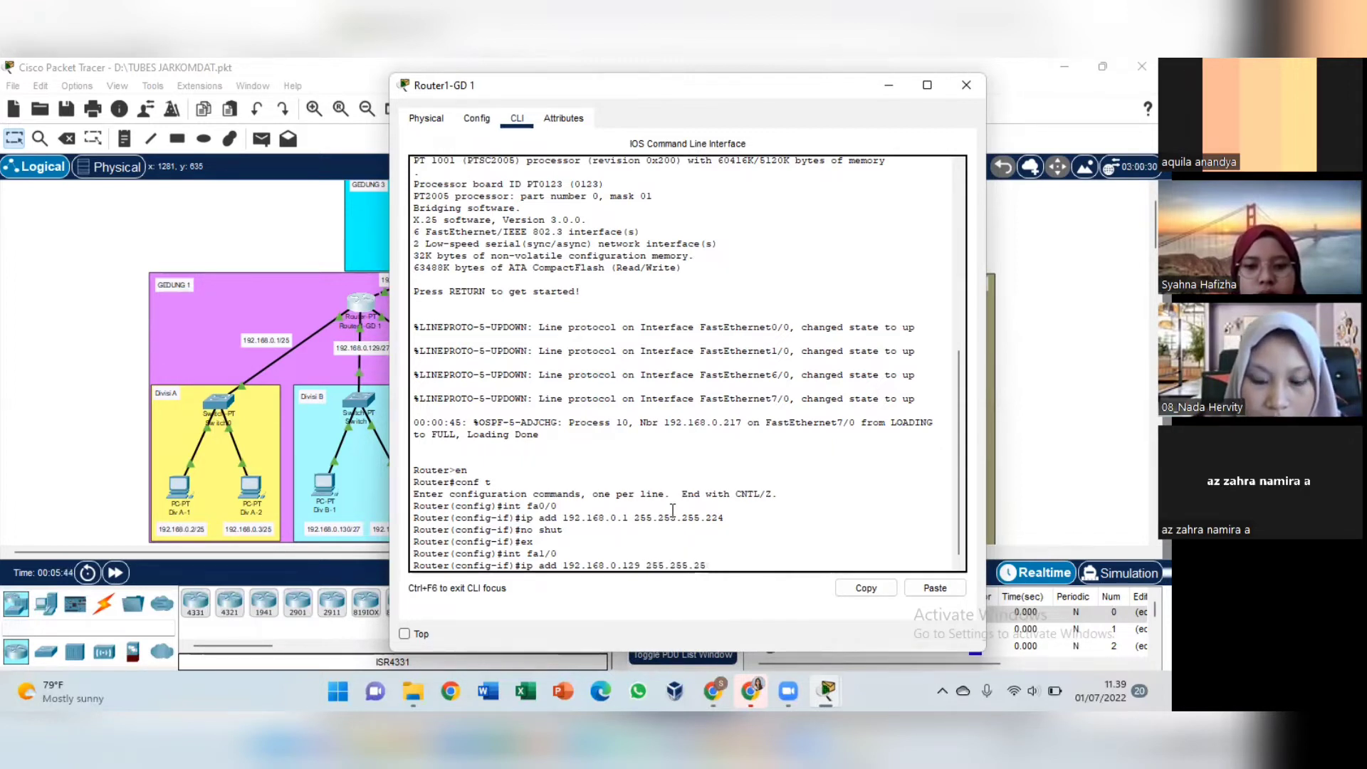
type("224")
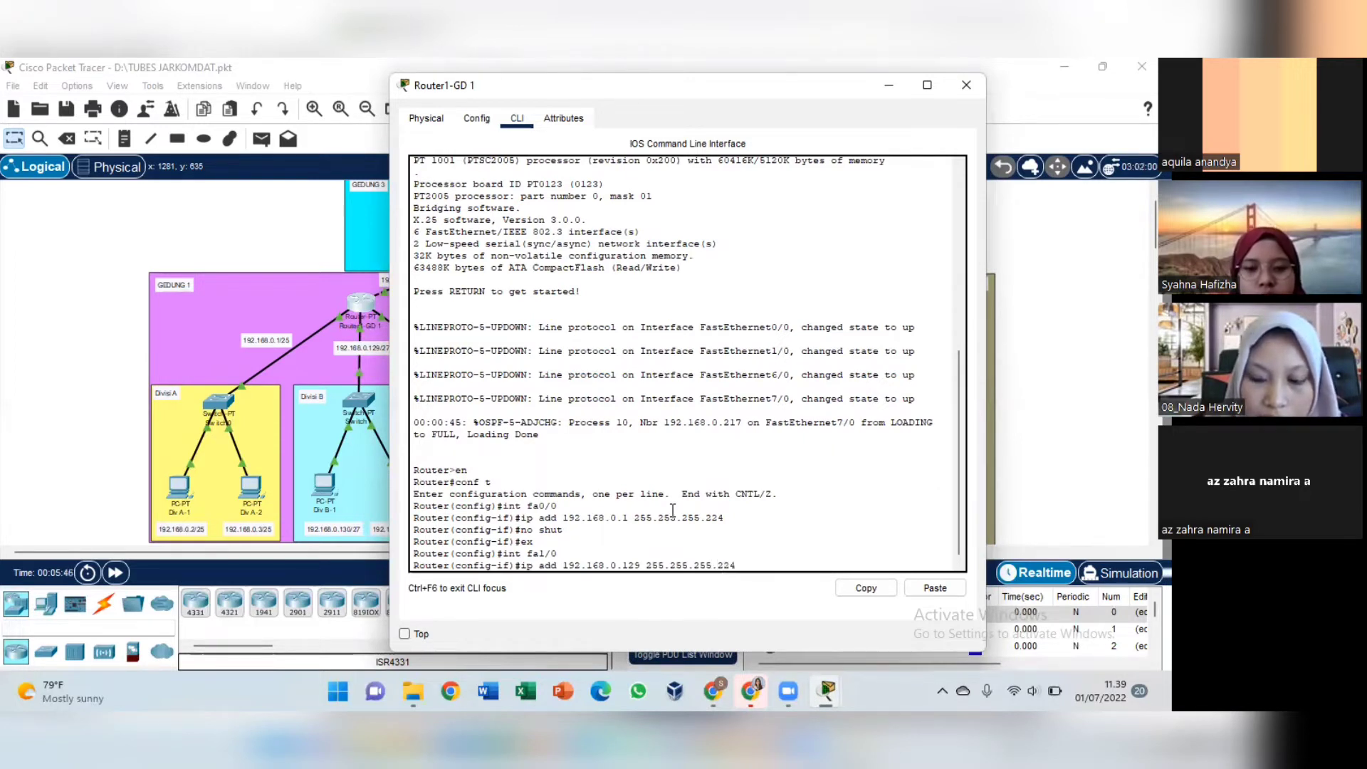
key("Return")
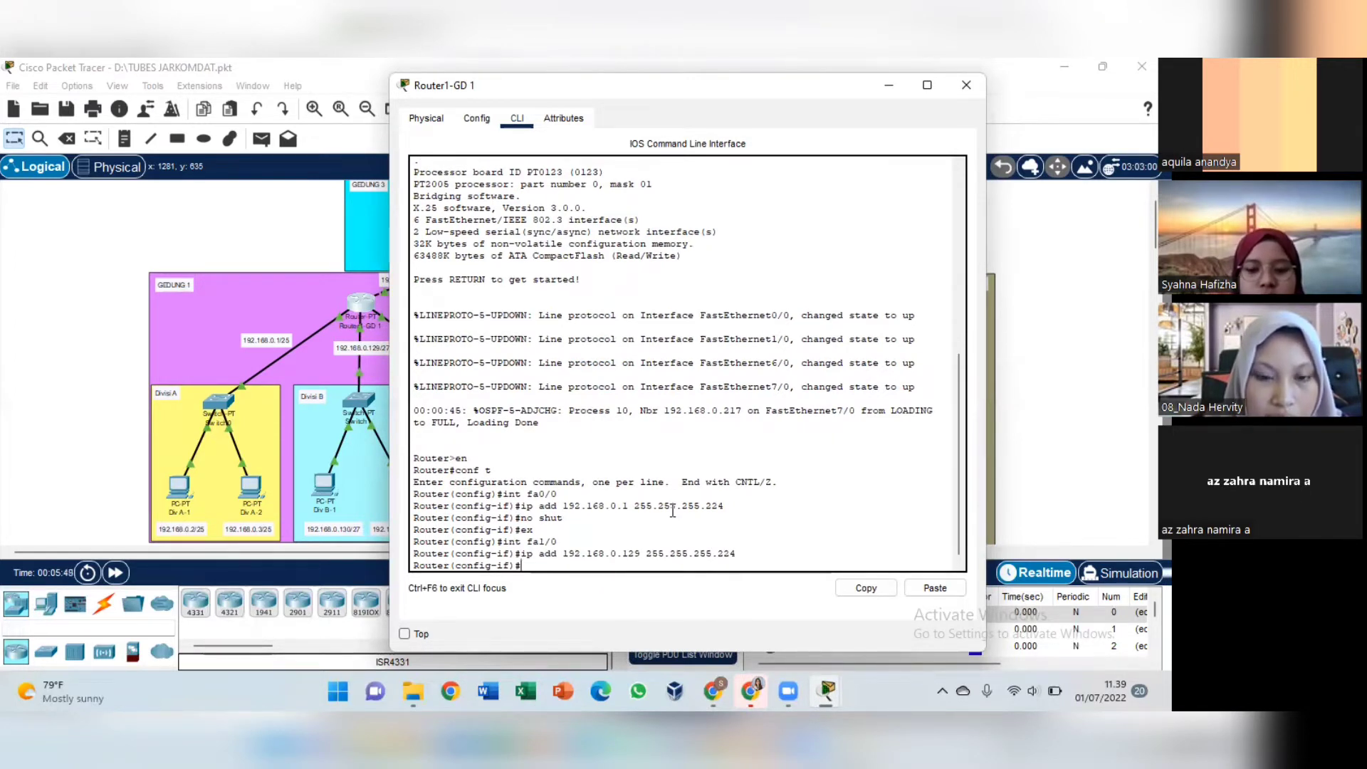
Step: Enable interface fa1/0 with no shut and return to global configuration mode with ex
type("no shut")
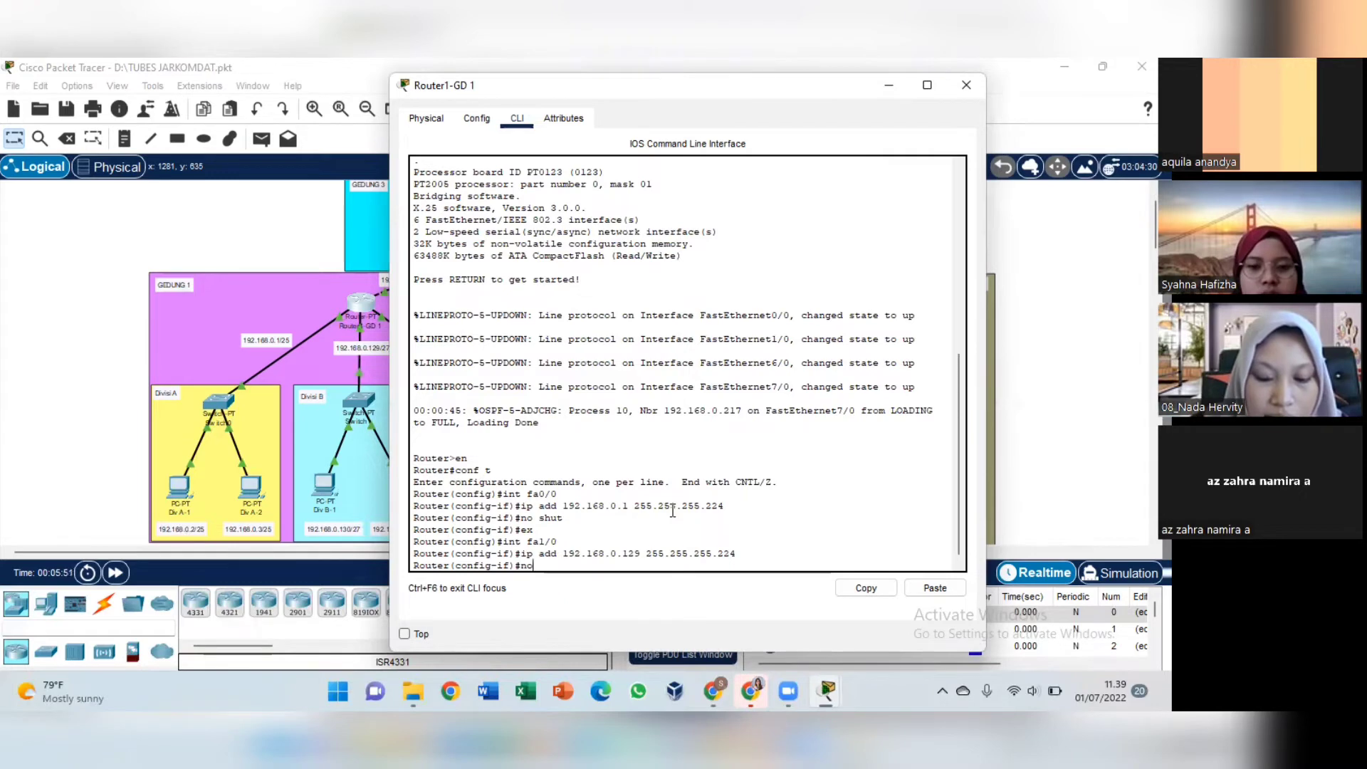
key("Return")
type("ex")
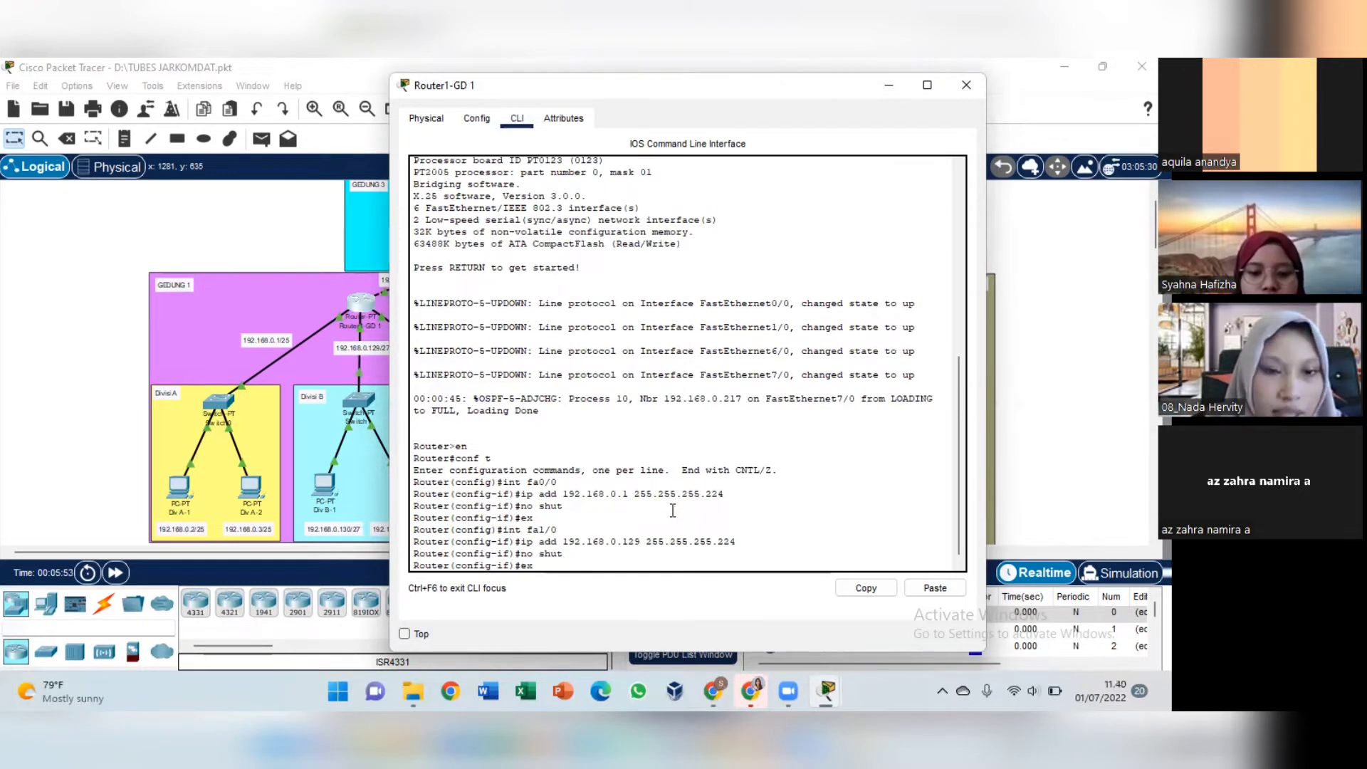
key("Return")
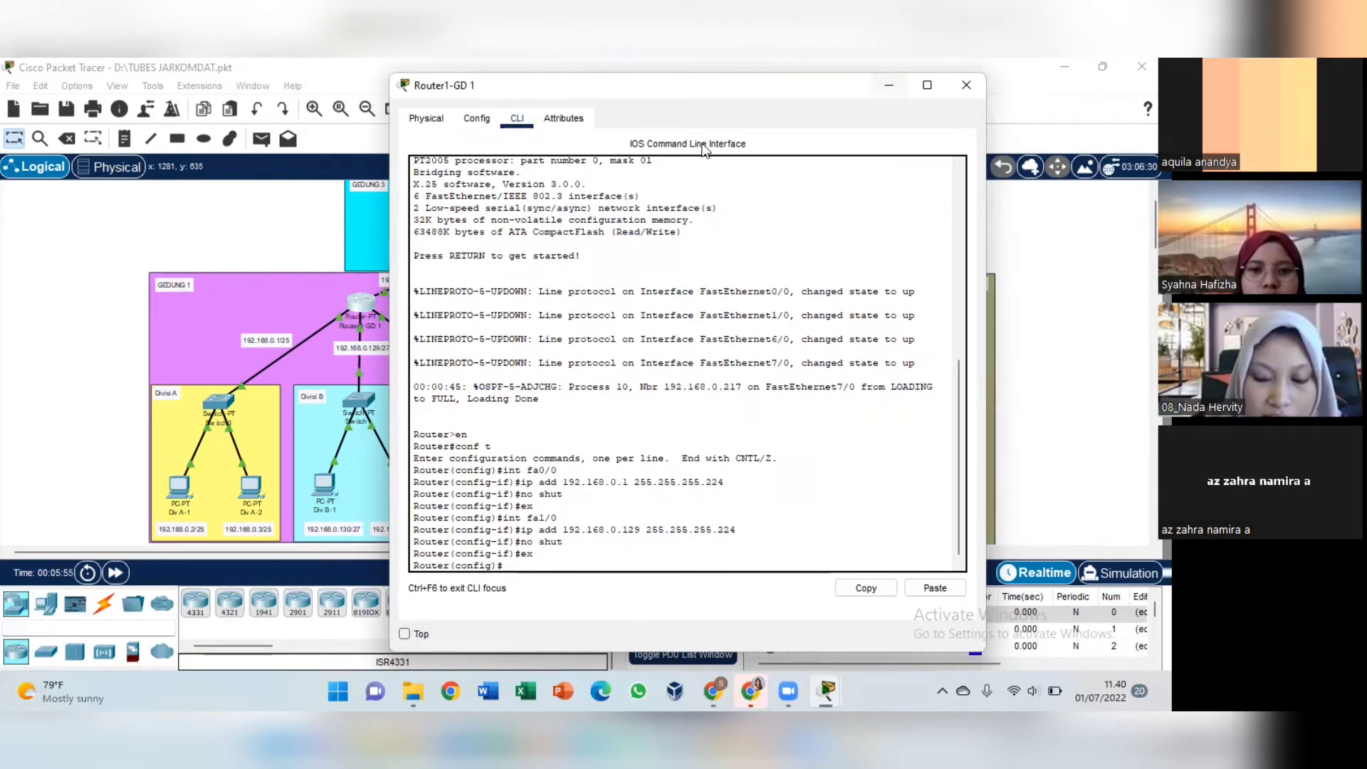
Step: Check the router's link toward Divisi C in the topology, and assign 192.168.0.193 with subnet mask 255.255.255.240 to interface fa6/0
left_click(967, 85)
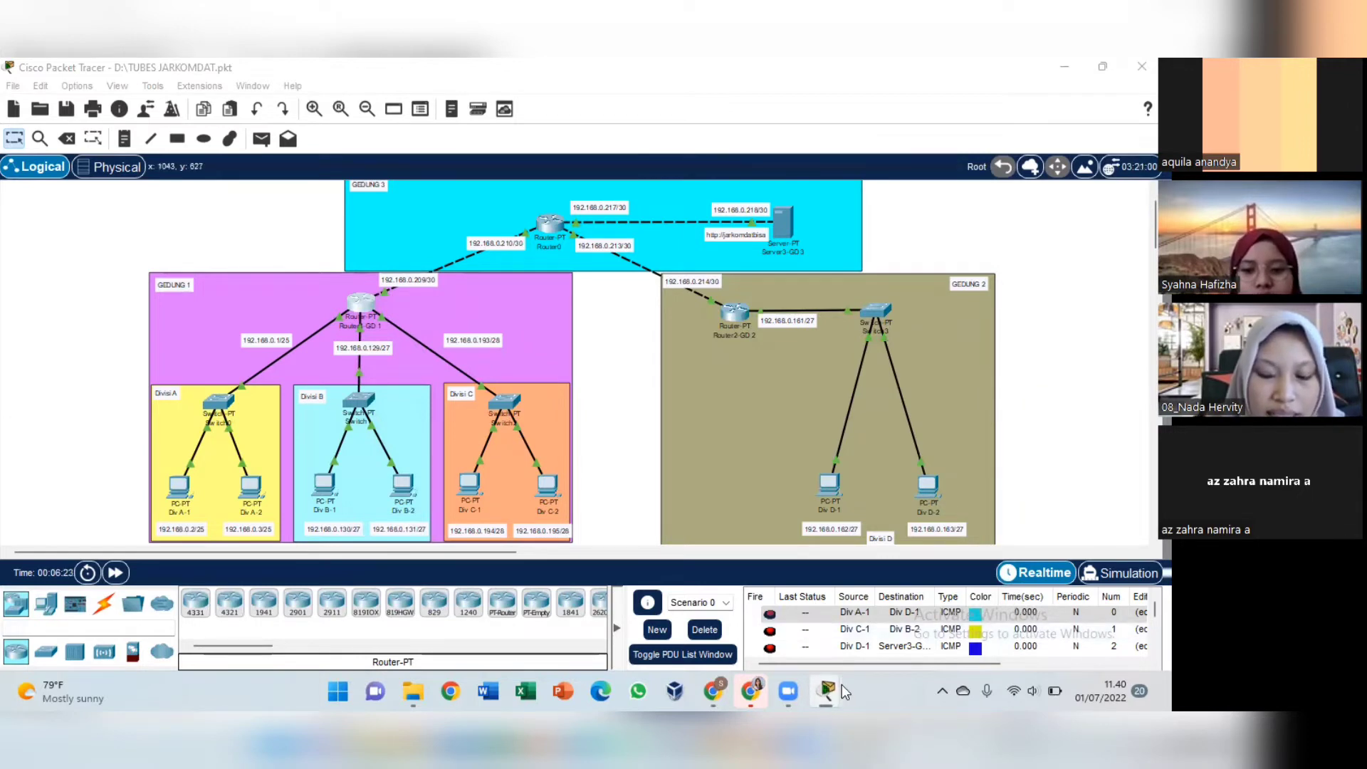
mouse_move(828, 691)
left_click(897, 608)
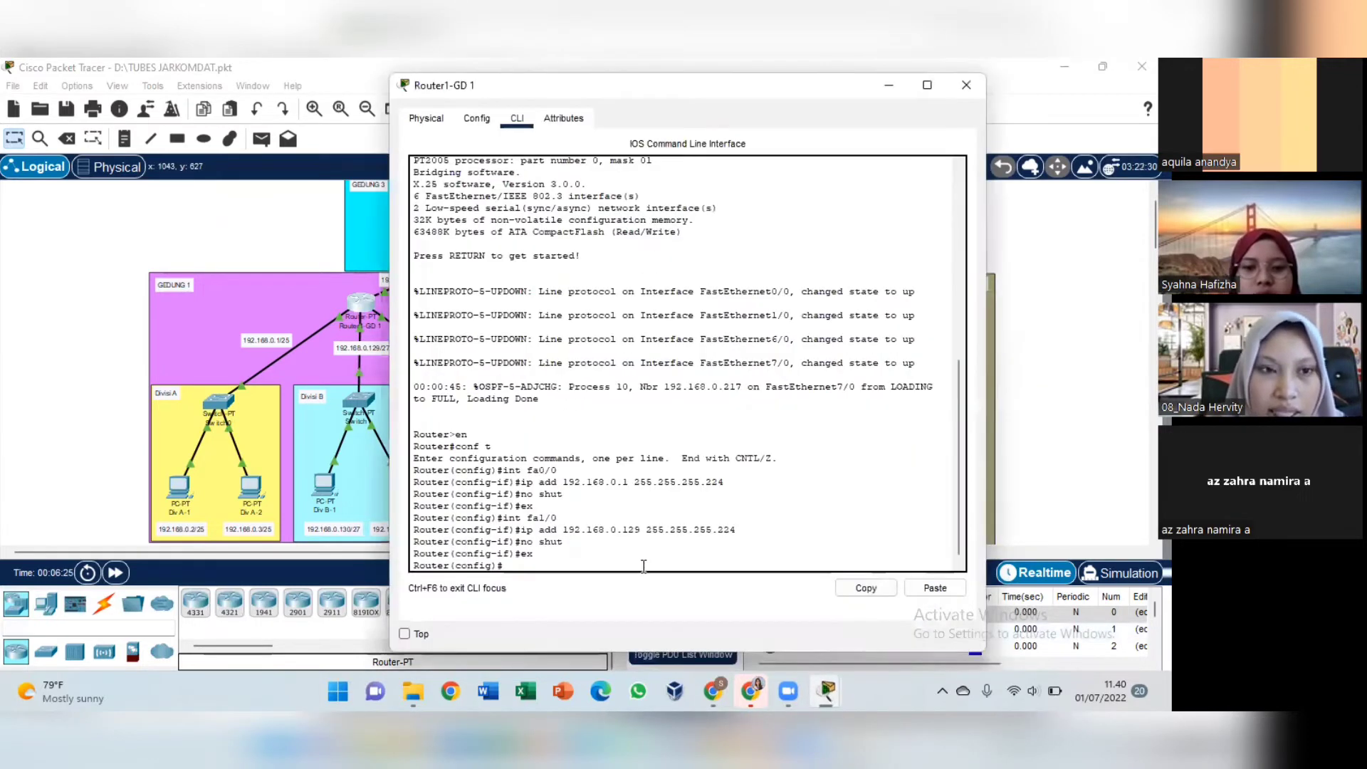
type("int fa")
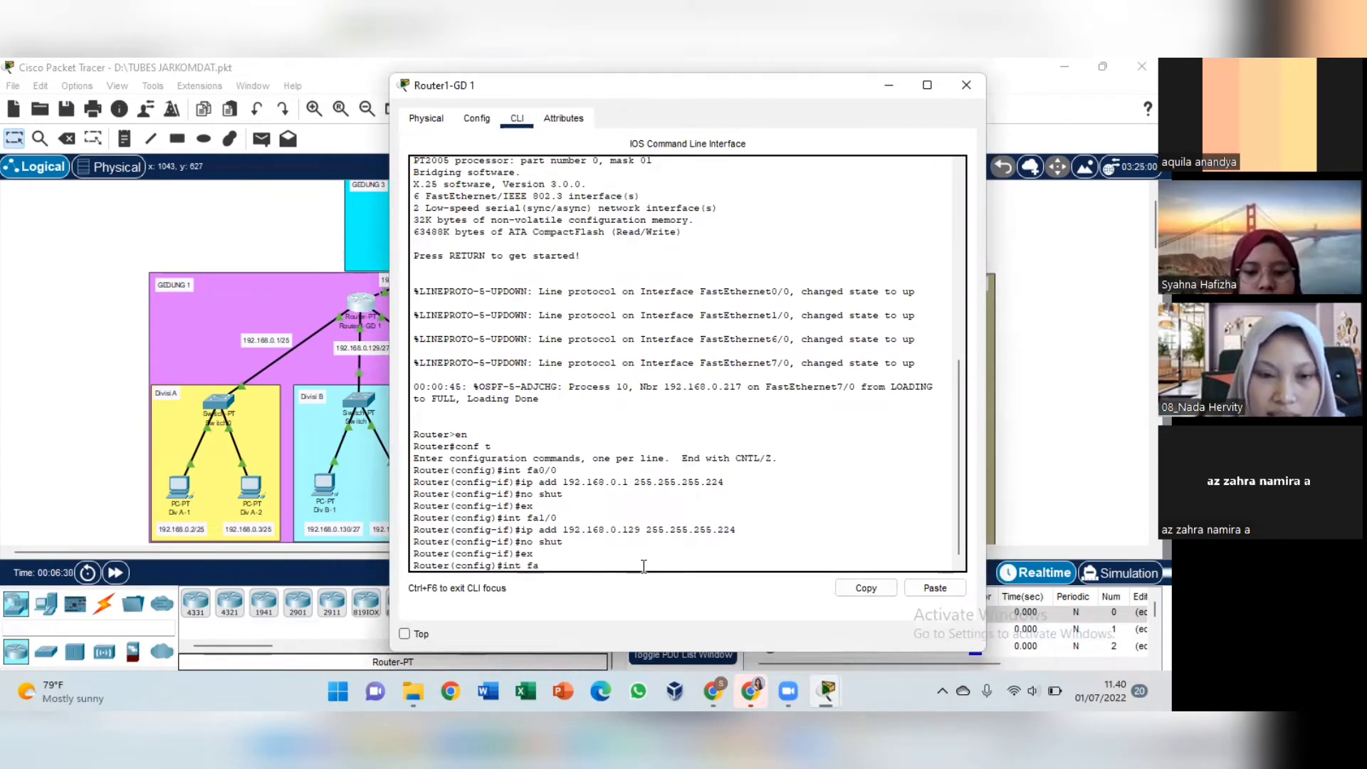
type("6/0")
key("Return")
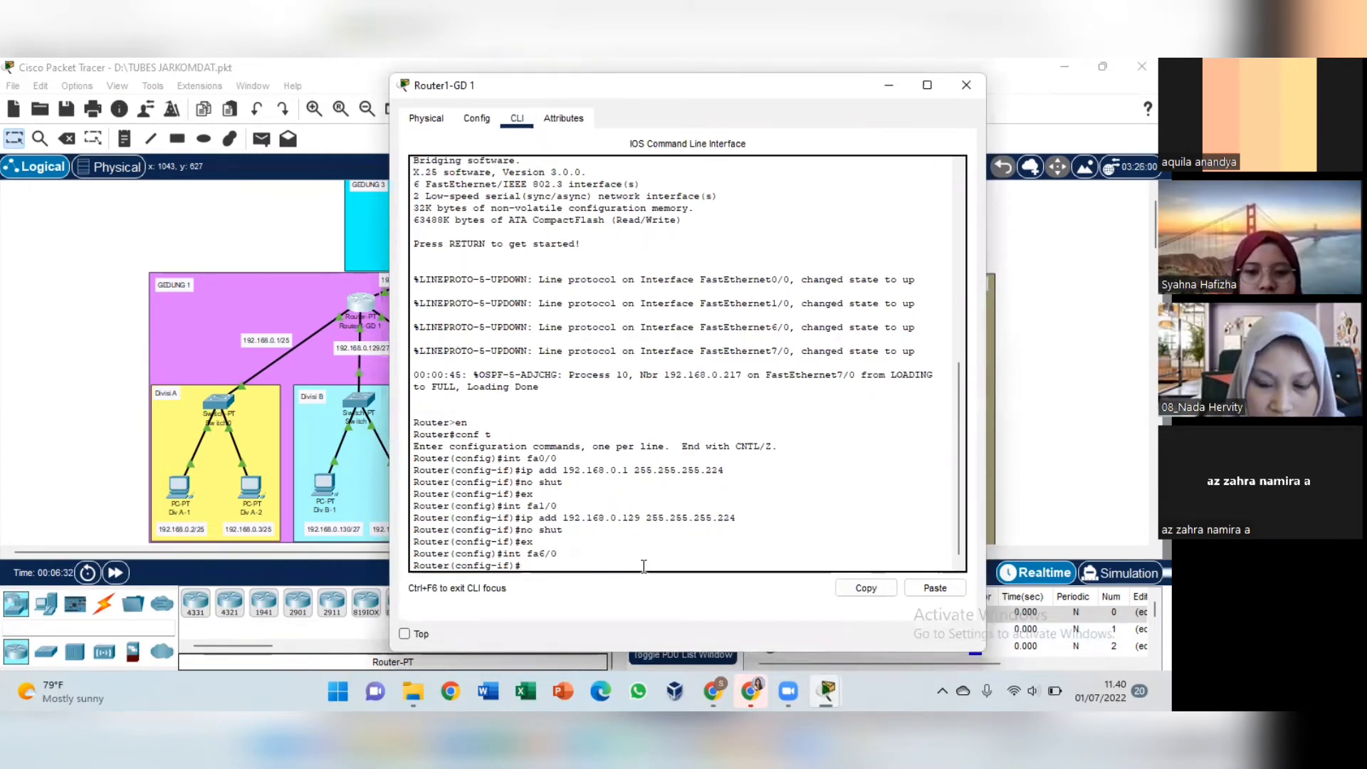
type("ip add")
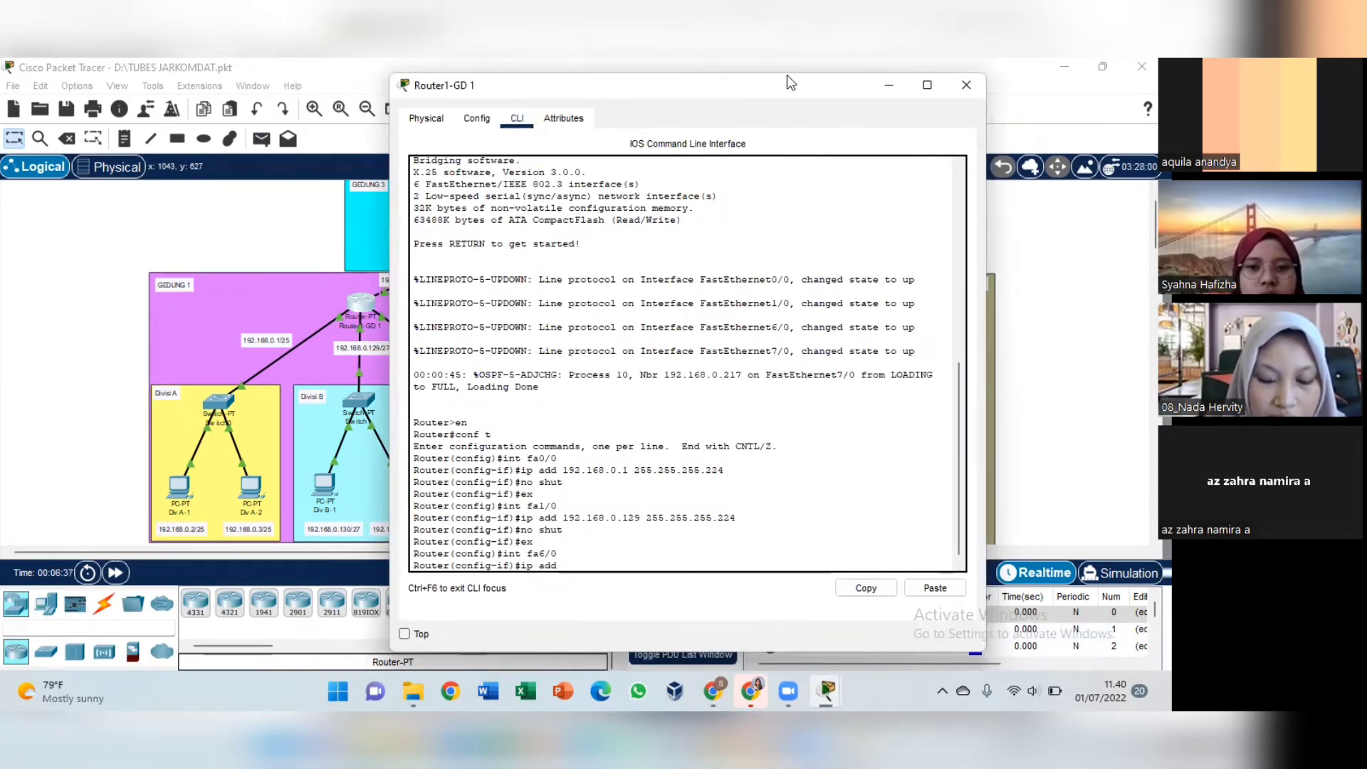
left_click_drag(787, 75, 940, 67)
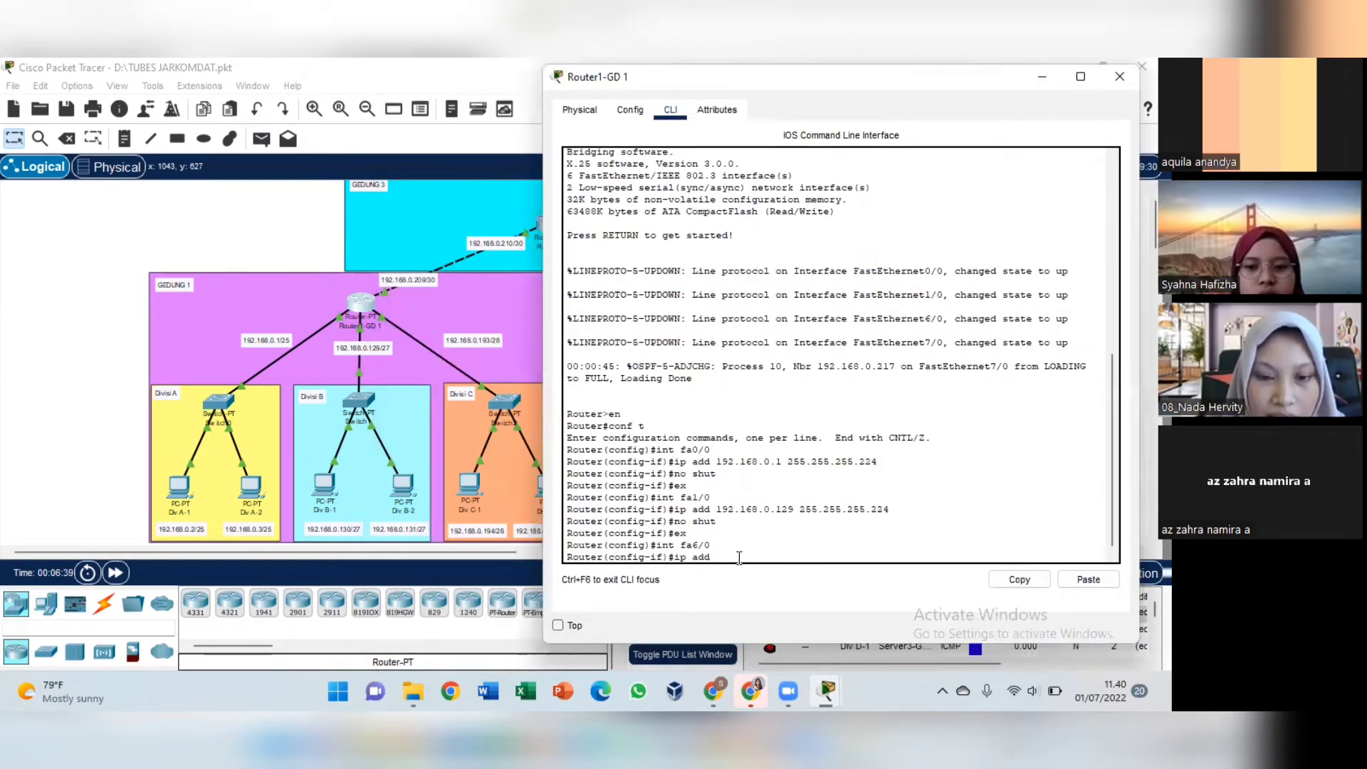
type("192.168")
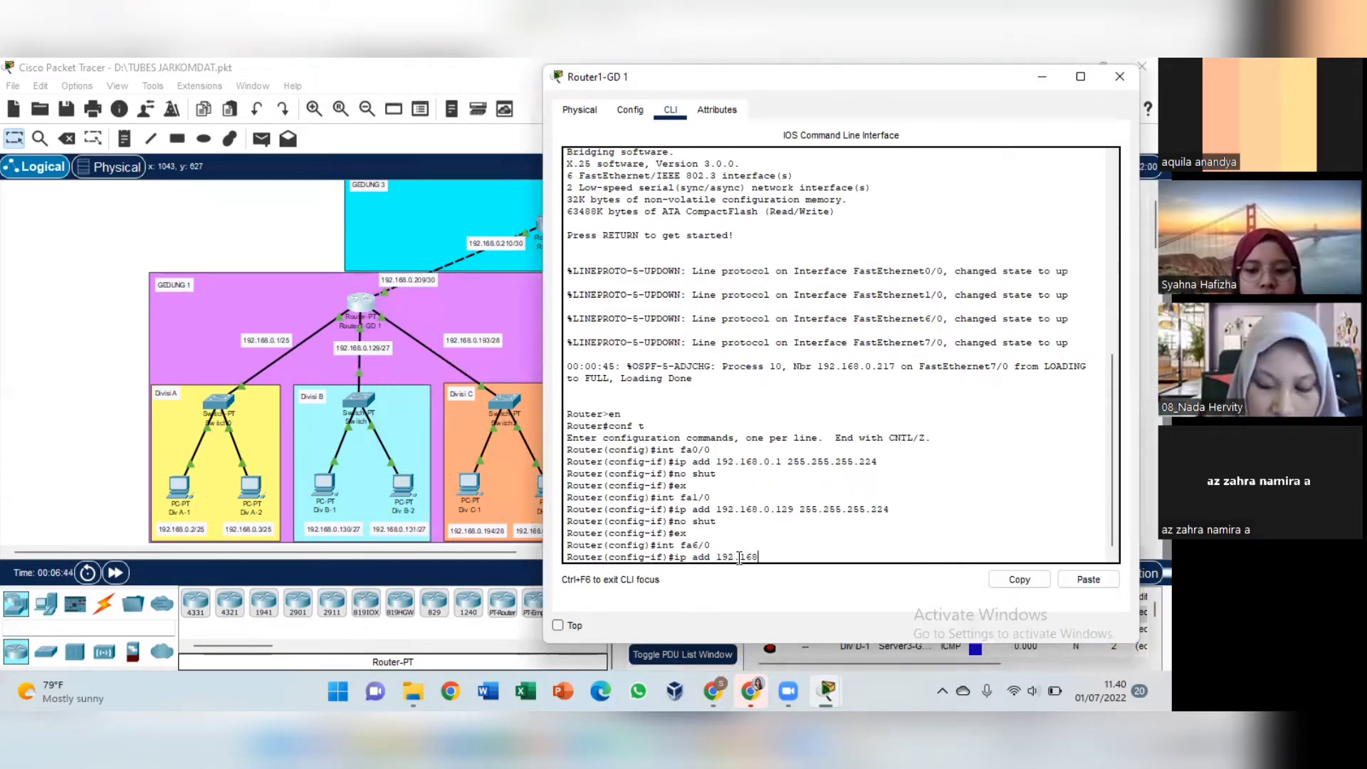
type(".0.193 ")
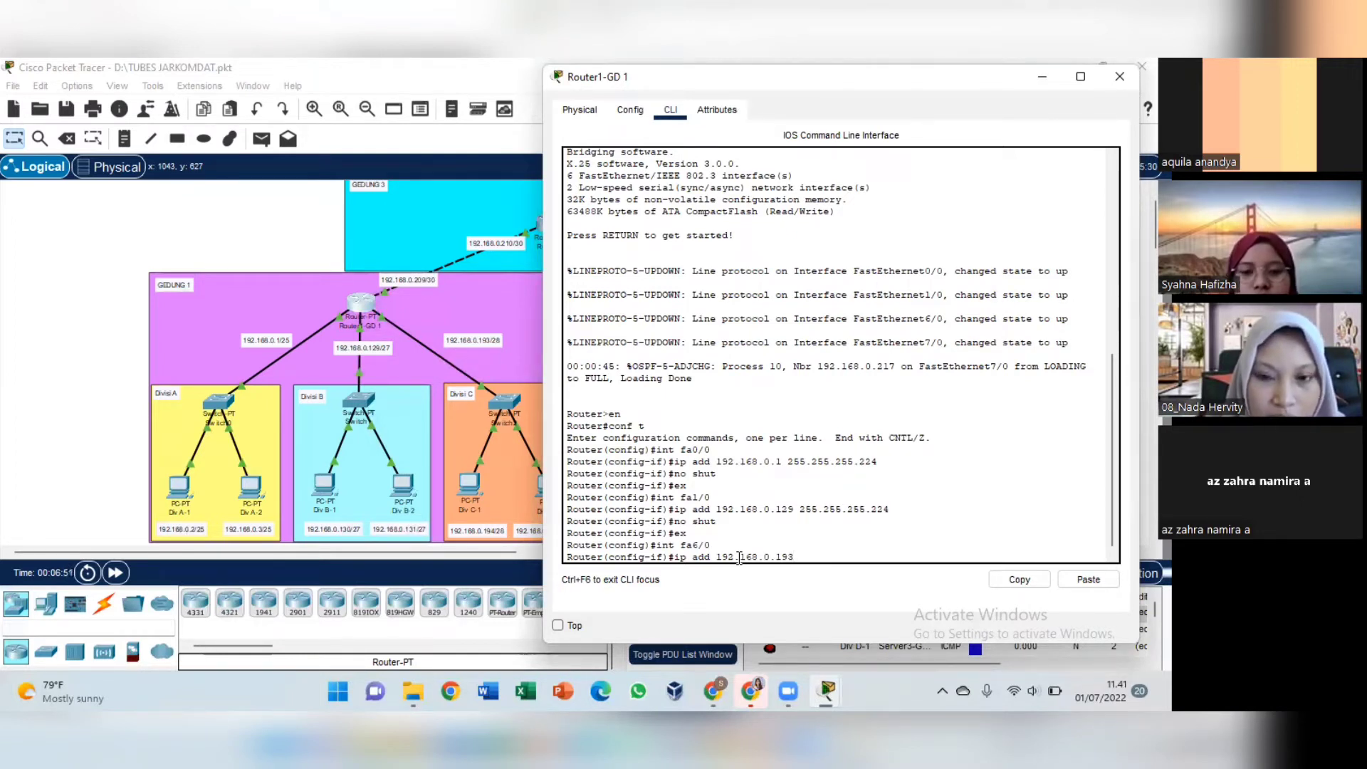
type("255.25")
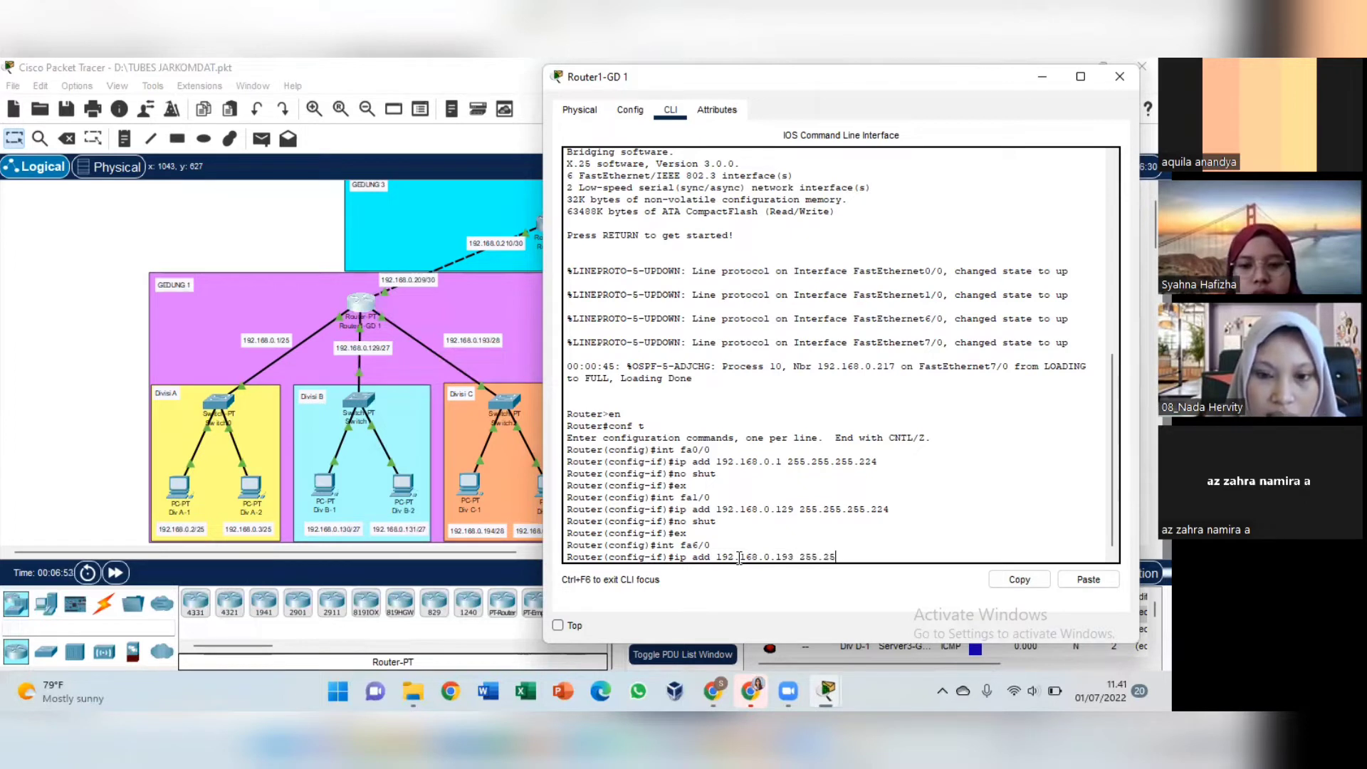
type("5.255.240")
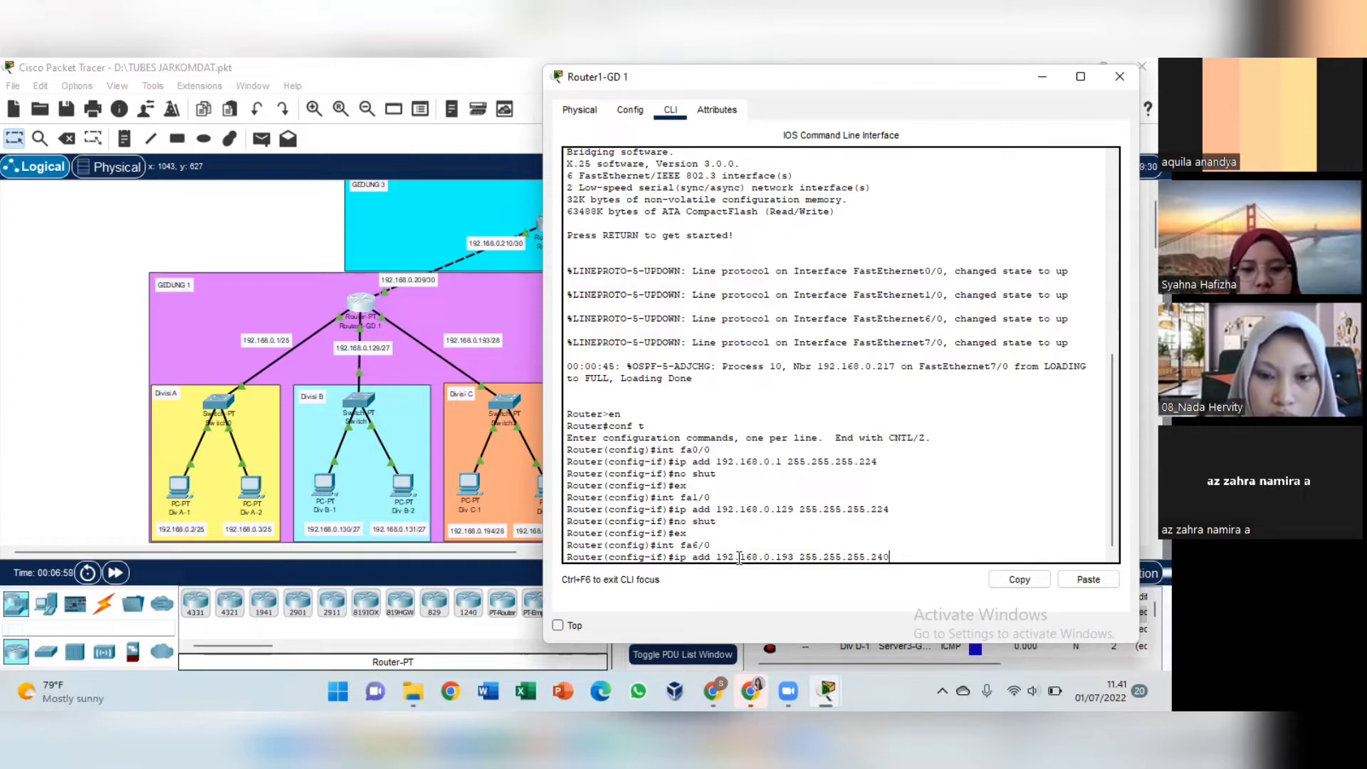
key("Return")
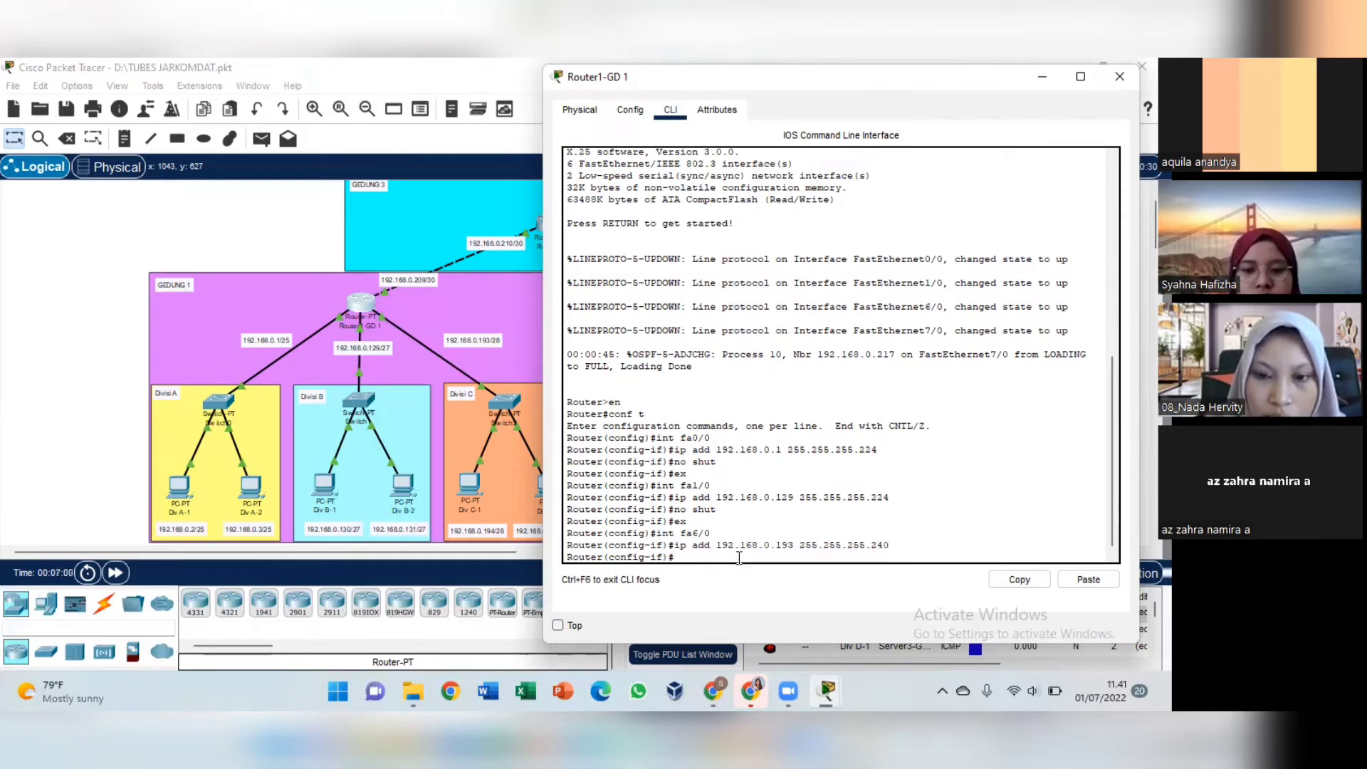
Step: Enable interface fa6/0 with no shut, leave configuration mode with ex and end, and close the router's window
type("no shut")
key("Return")
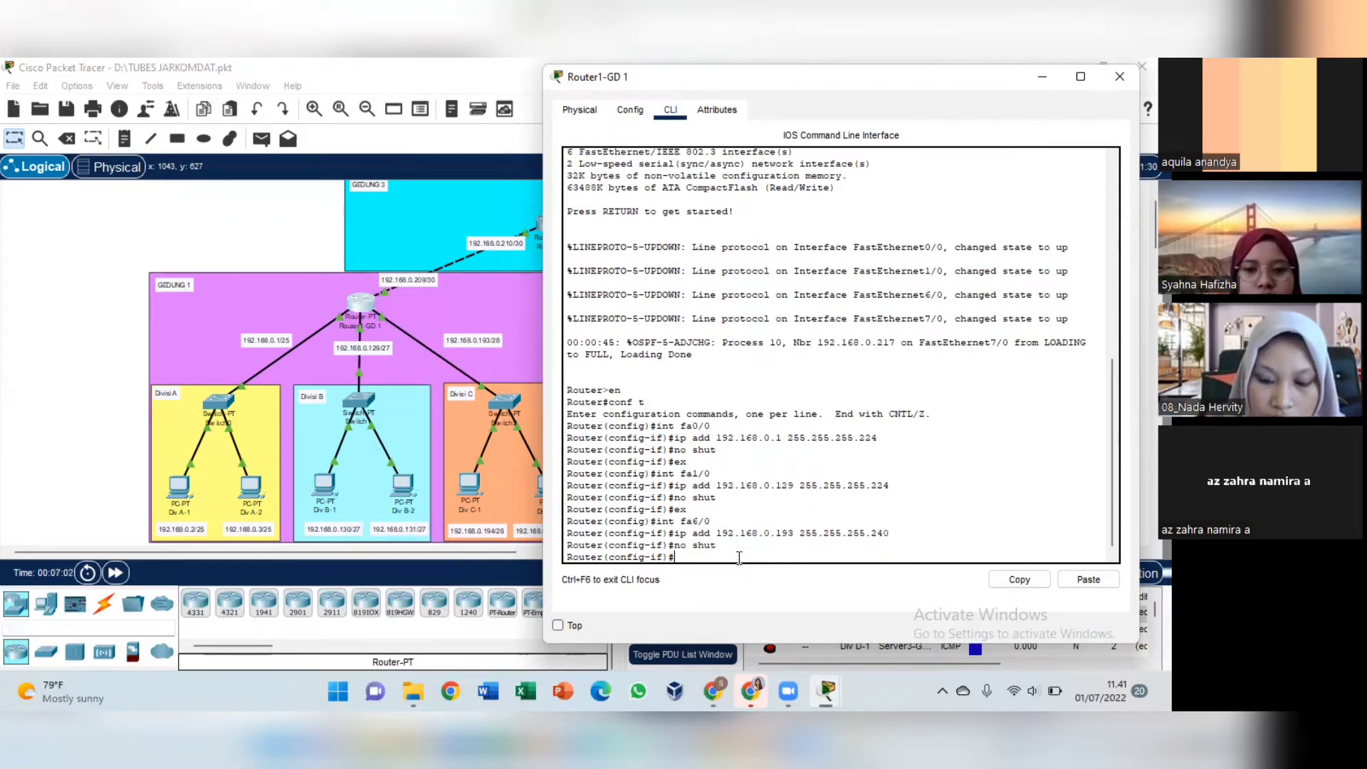
type("ex")
key("Return")
type("end")
key("Return")
left_click_drag(856, 80, 641, 129)
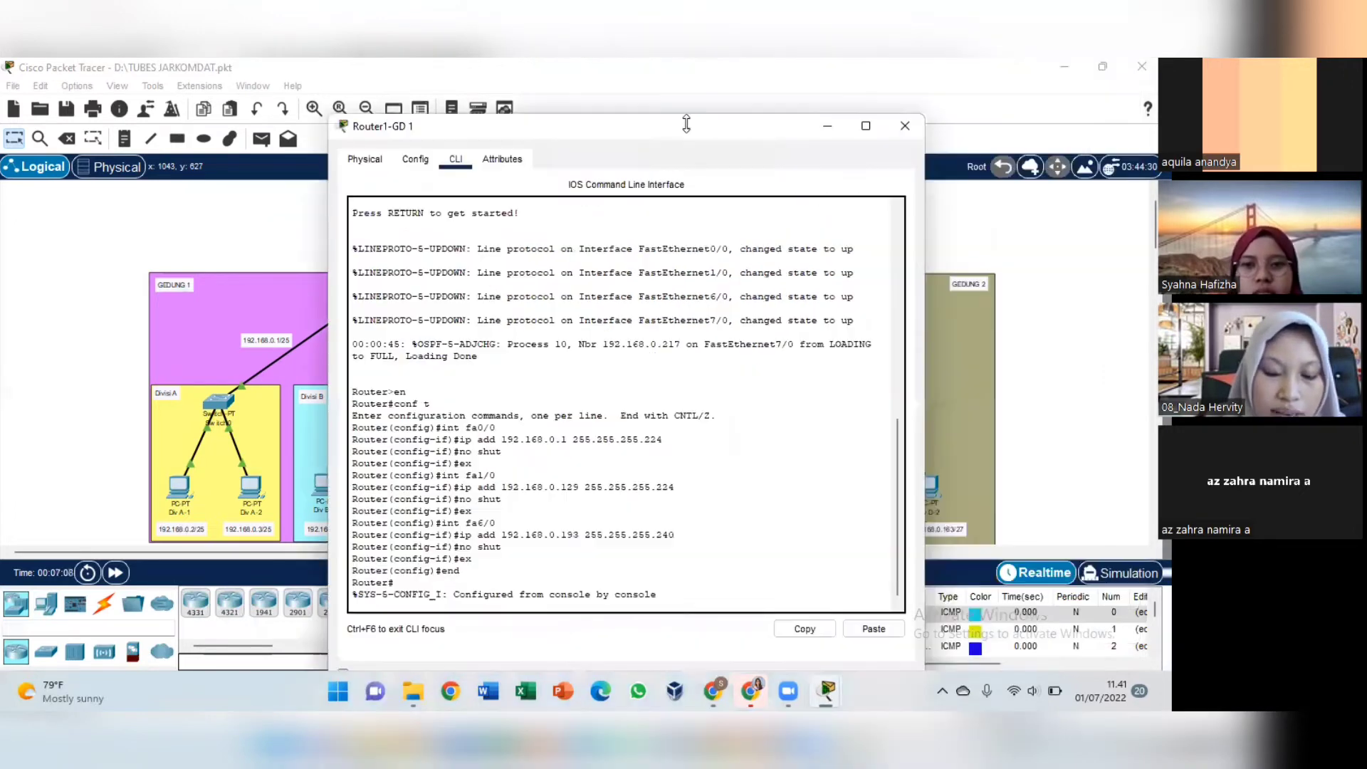
left_click(905, 127)
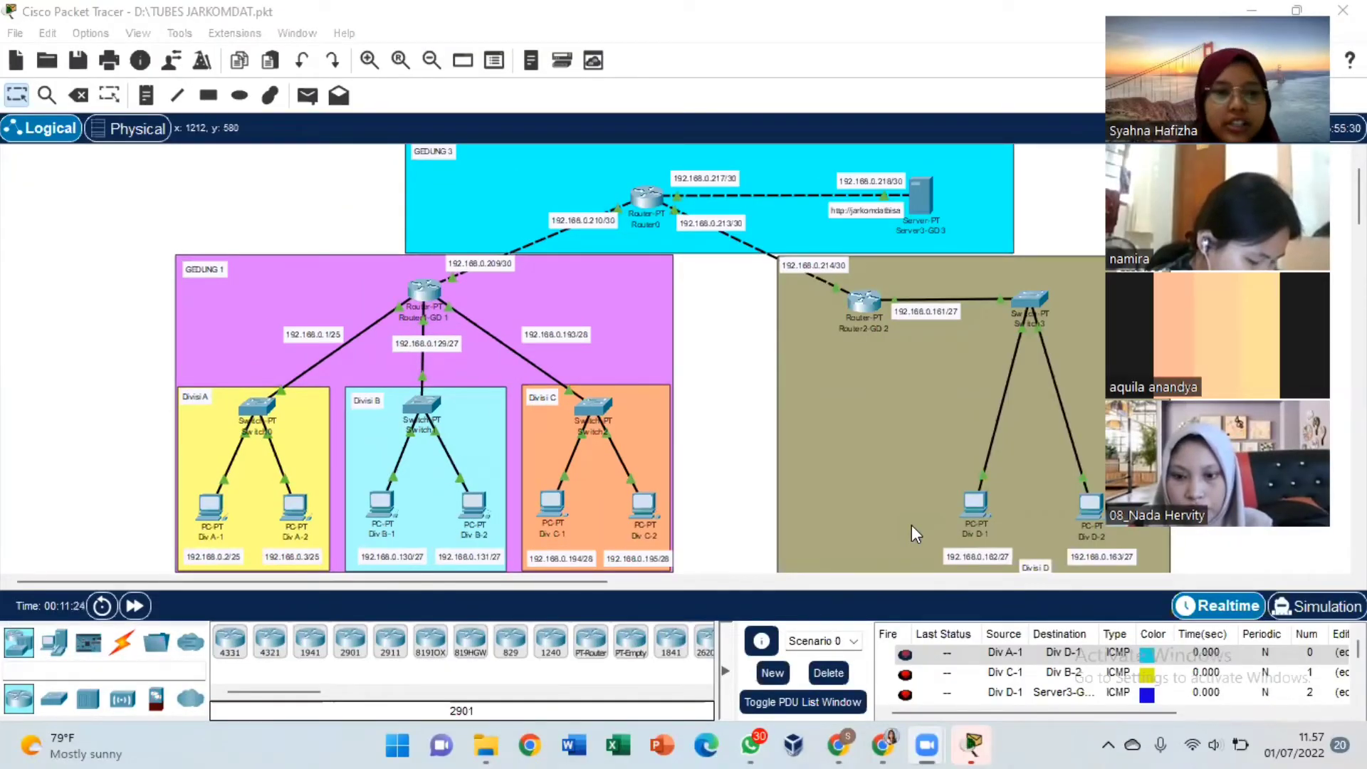
Step: Open the command line of Router1-GD 1 and enter global configuration mode with en and conf t
left_click(424, 289)
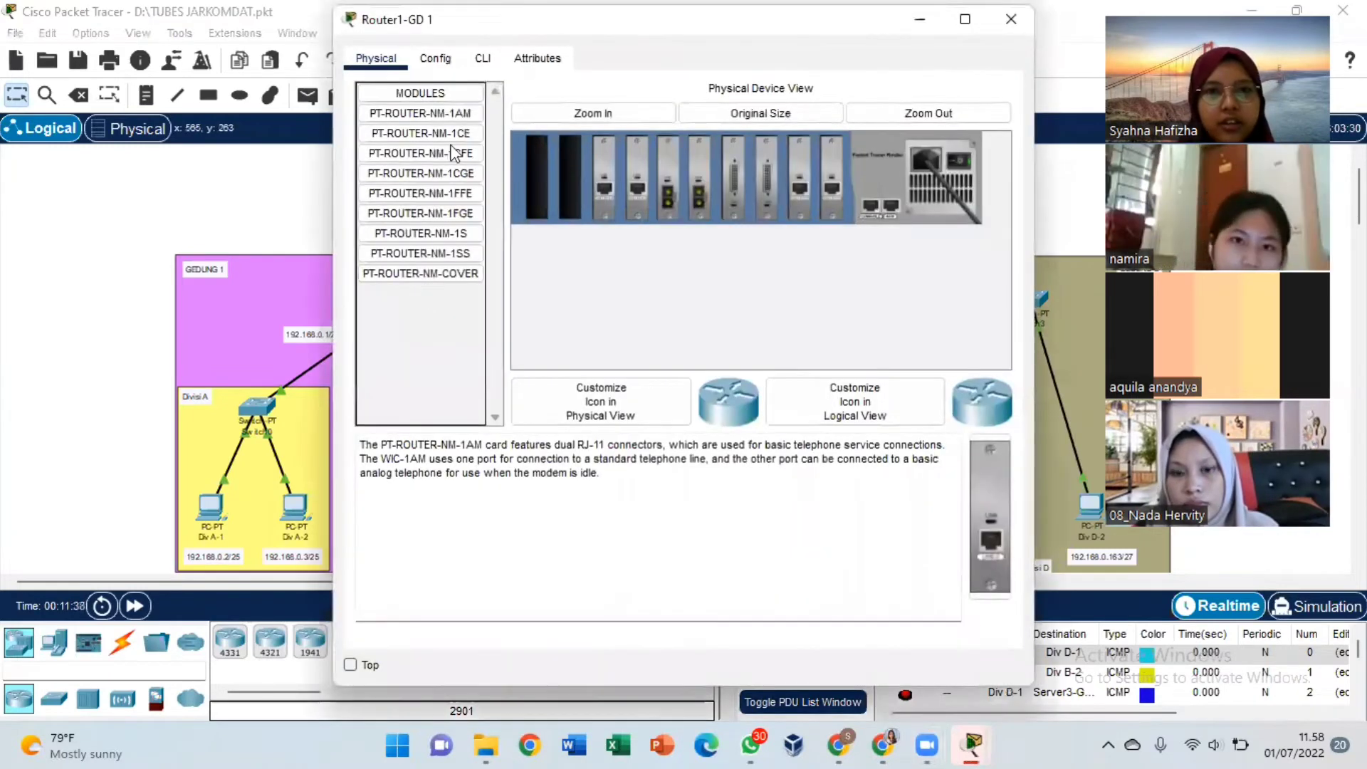
left_click(483, 60)
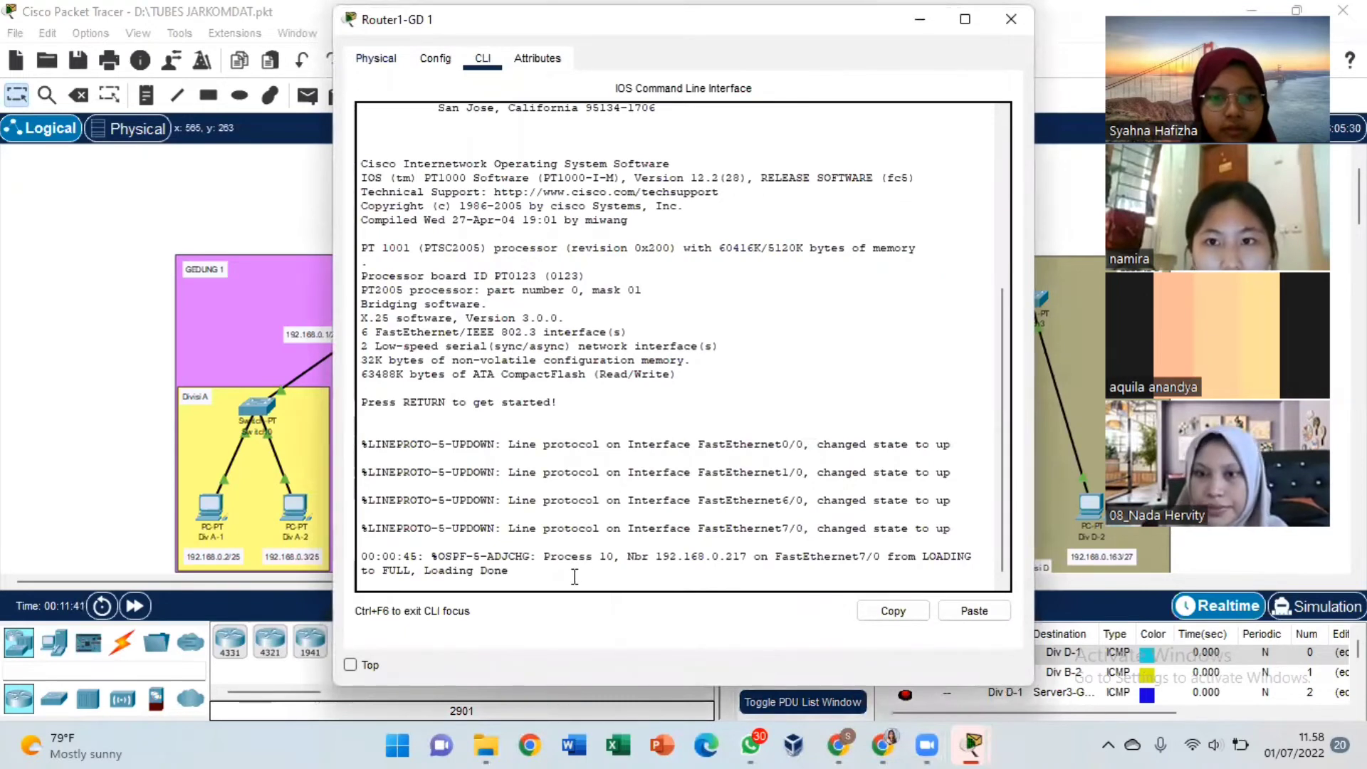
key("Return")
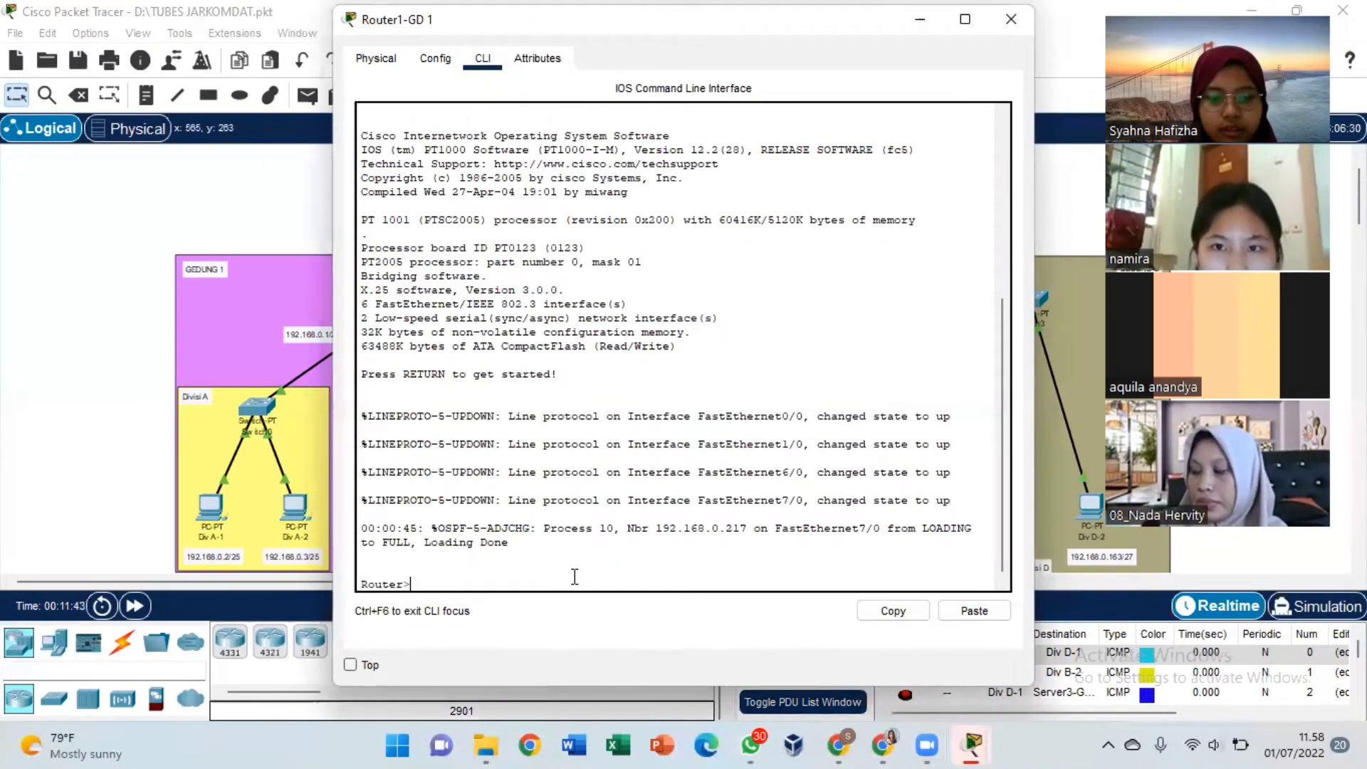
type("en")
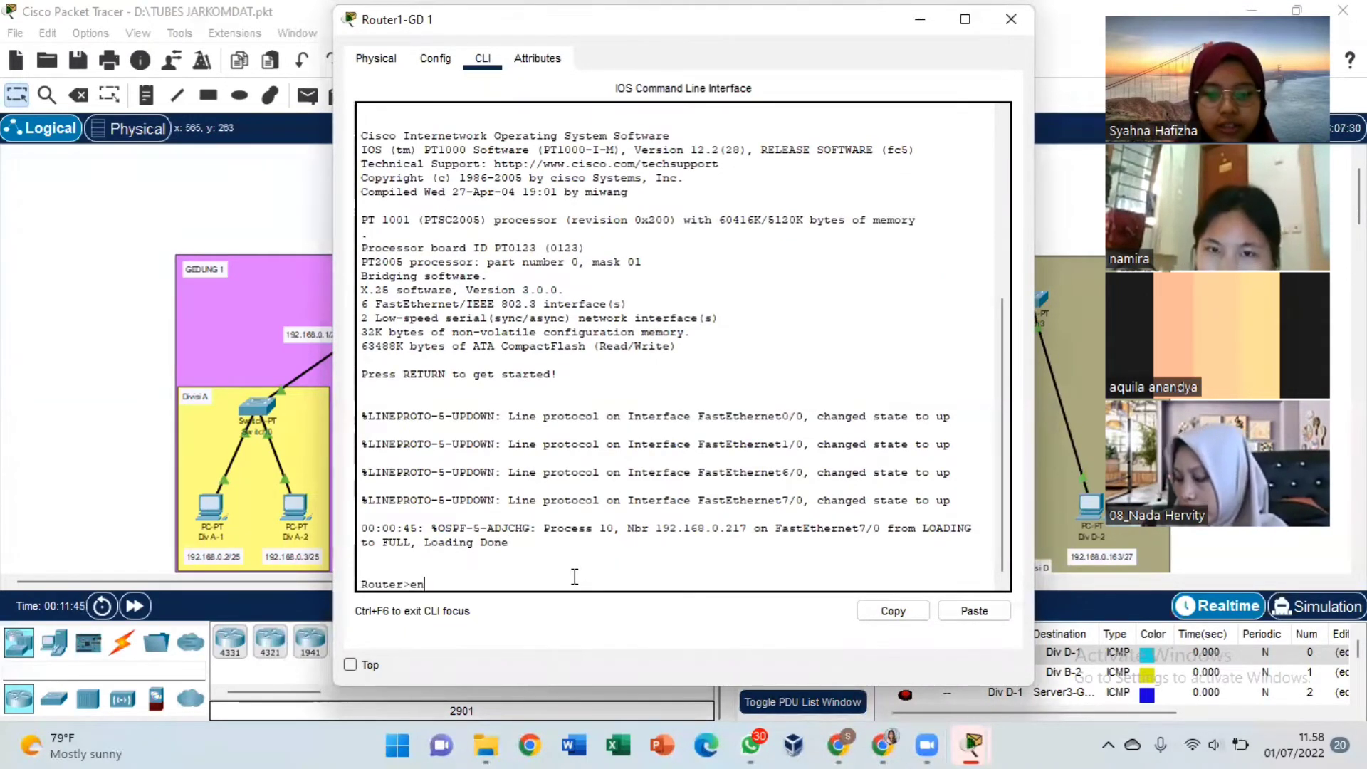
key("Return")
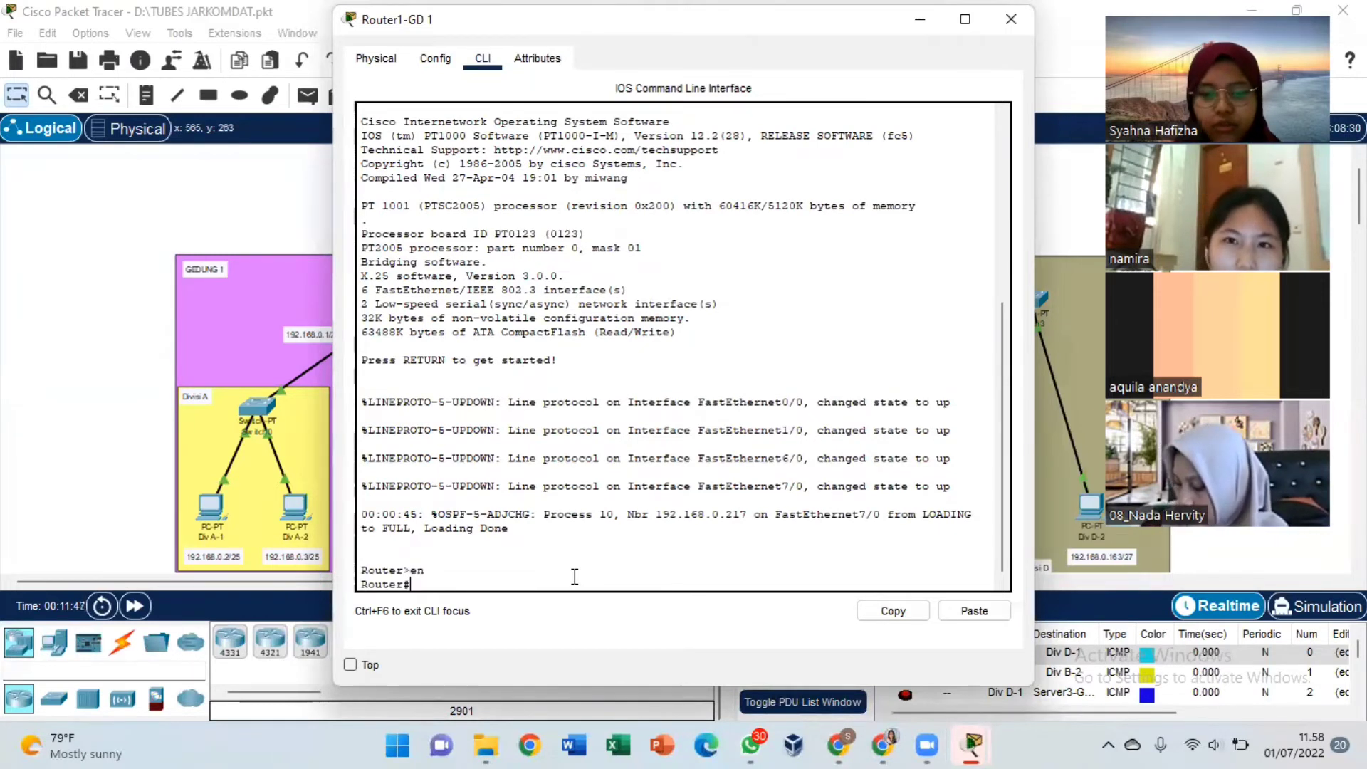
type("conf t")
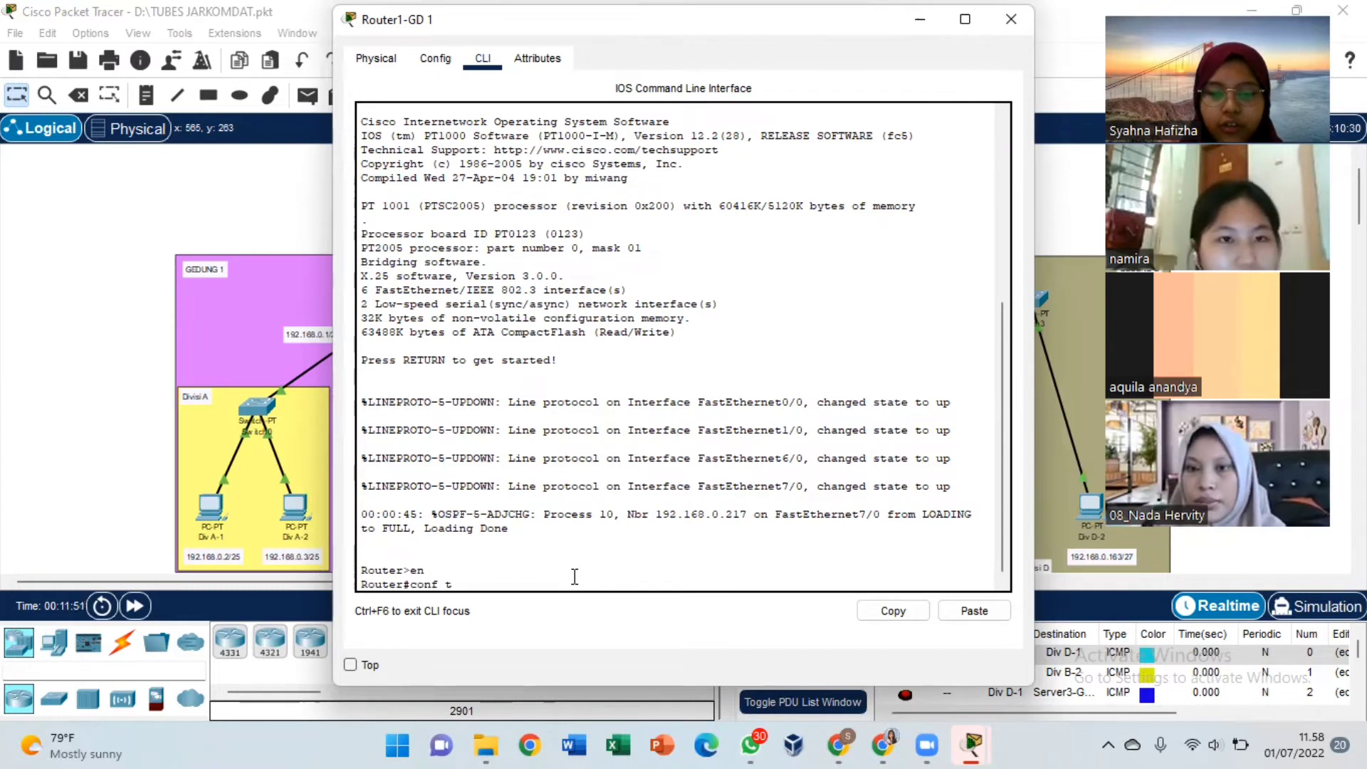
key("Return")
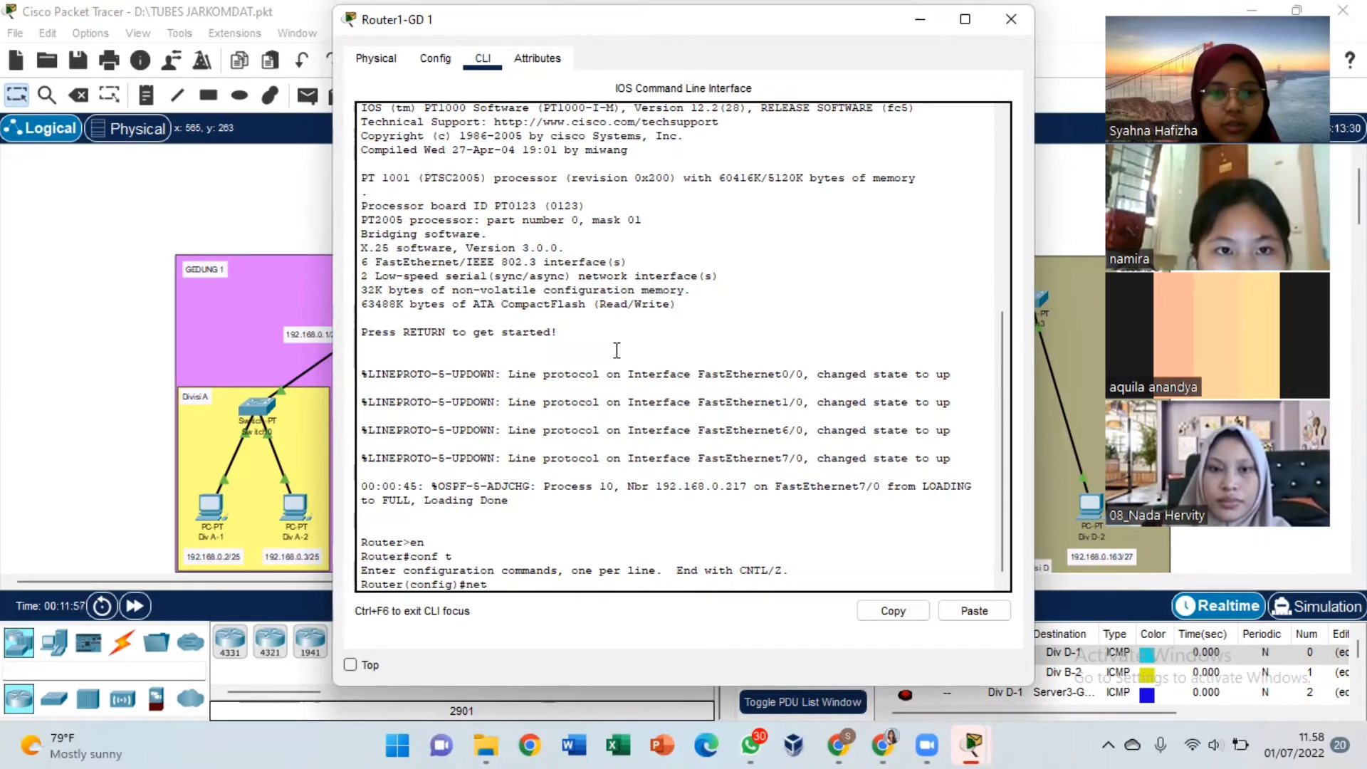
Step: Clear the mistaken entry and start OSPF process 10 on the router with router ospf 10
key("BackSpace")
key("BackSpace")
key("BackSpace")
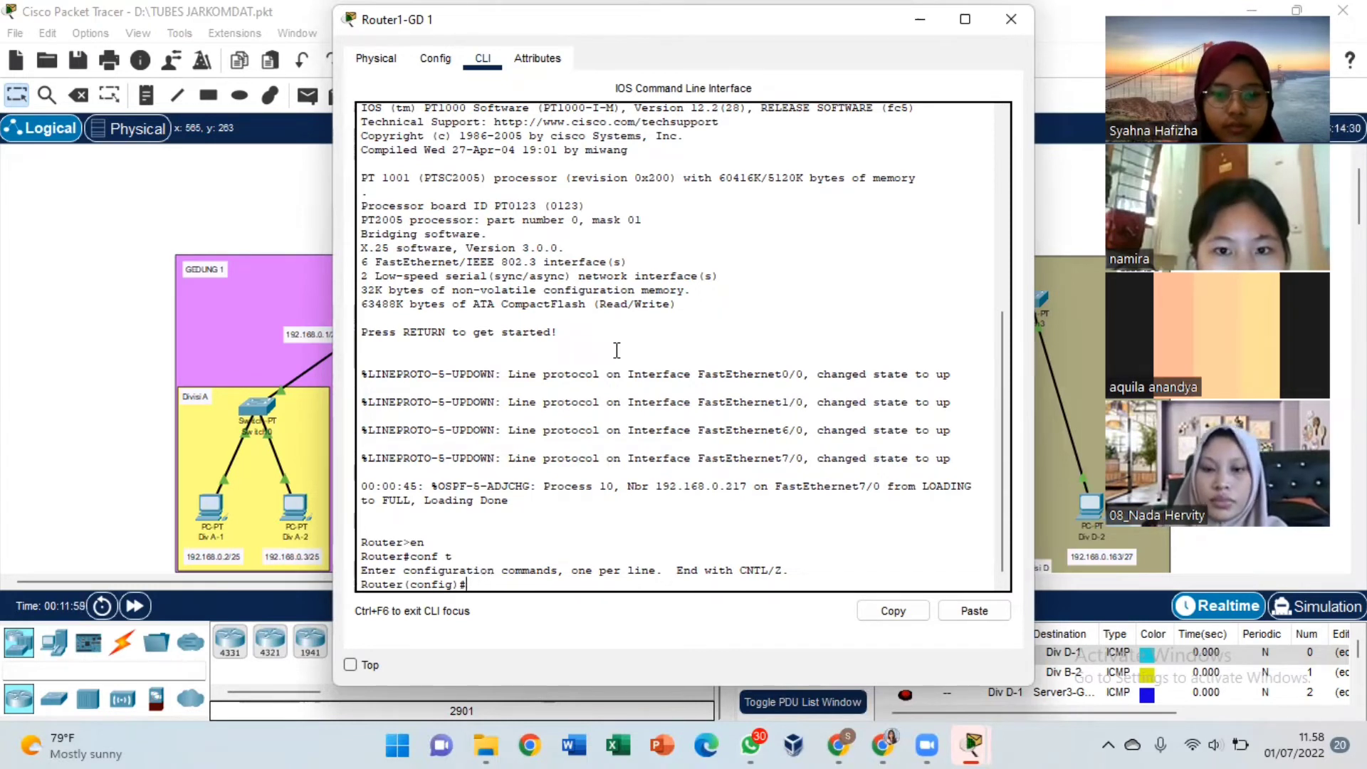
type("rout")
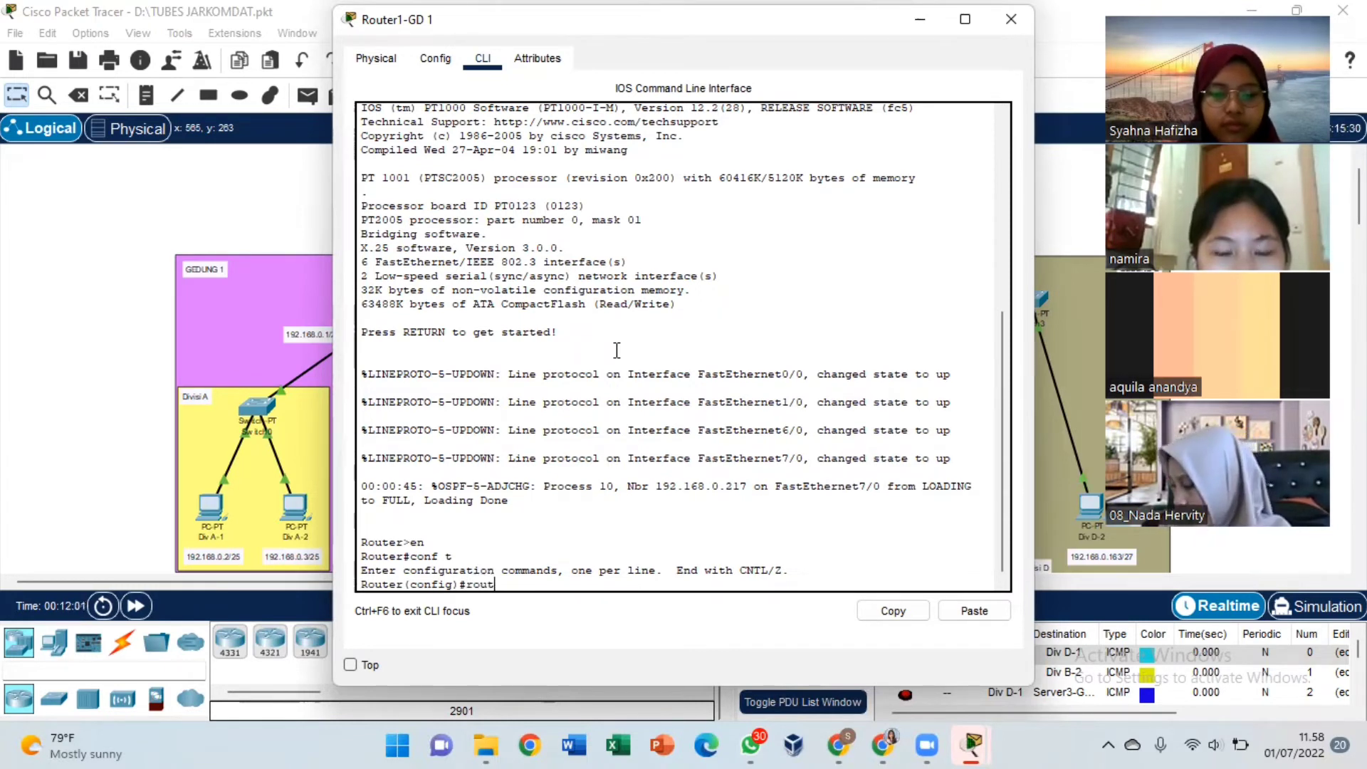
type("er os")
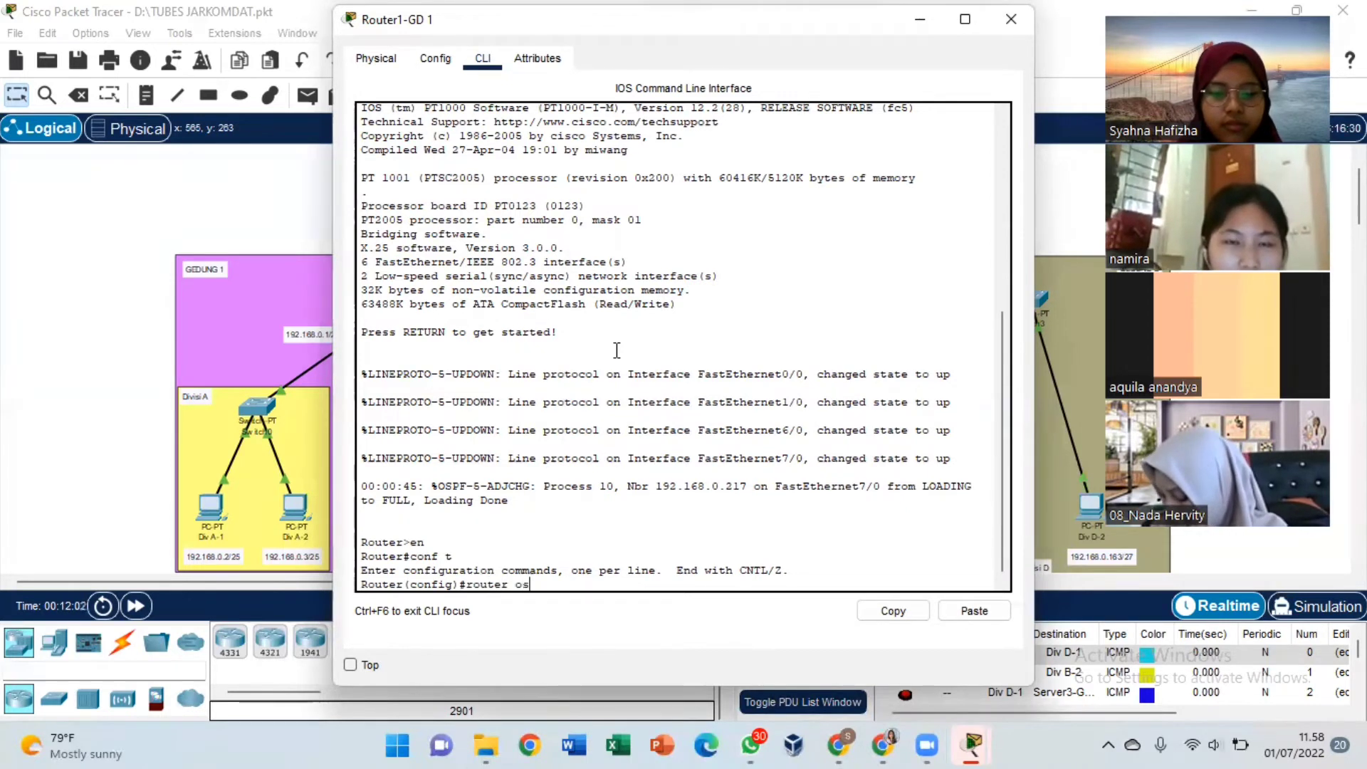
type("pf 10")
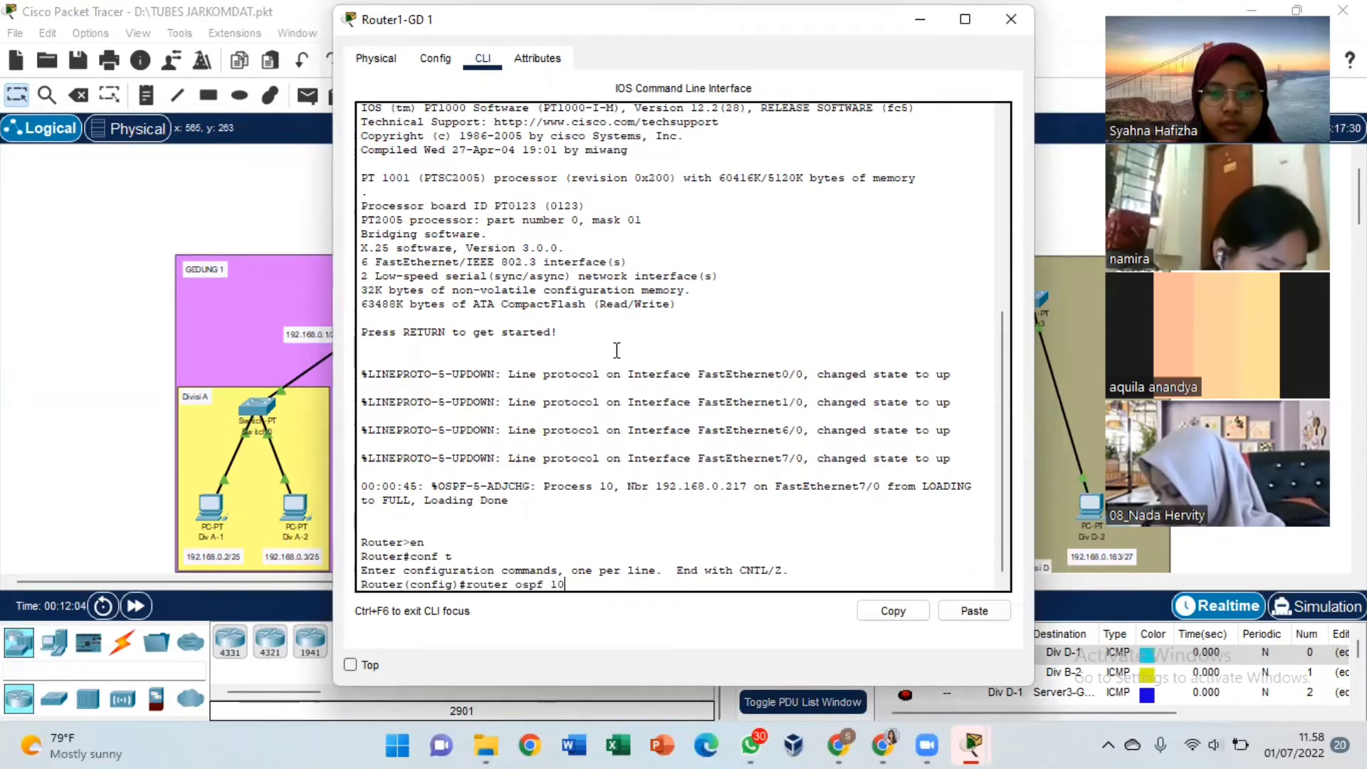
key("Return")
Step: Add network 192.168.0.0 with wildcard mask 0.0.0.0 in area 0 to the OSPF process
type("network ")
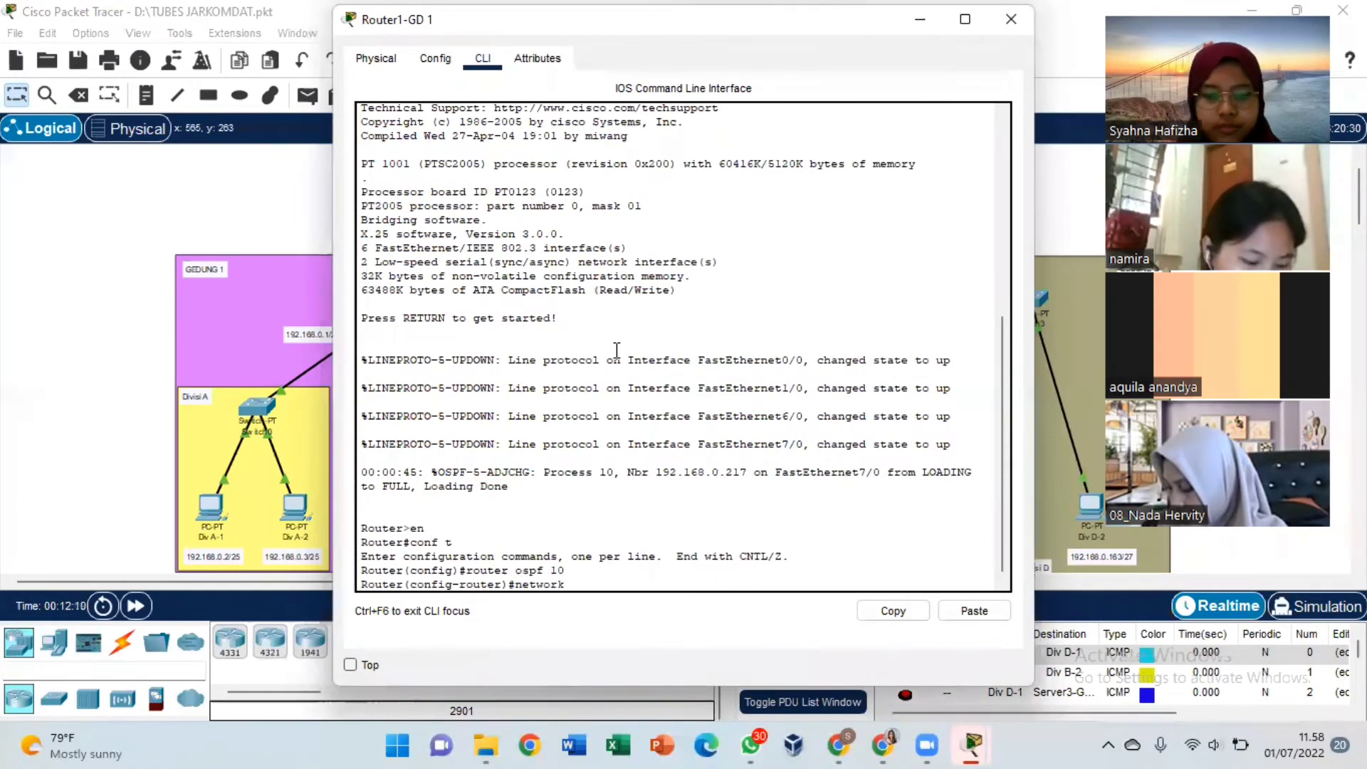
type("192.168.0.0")
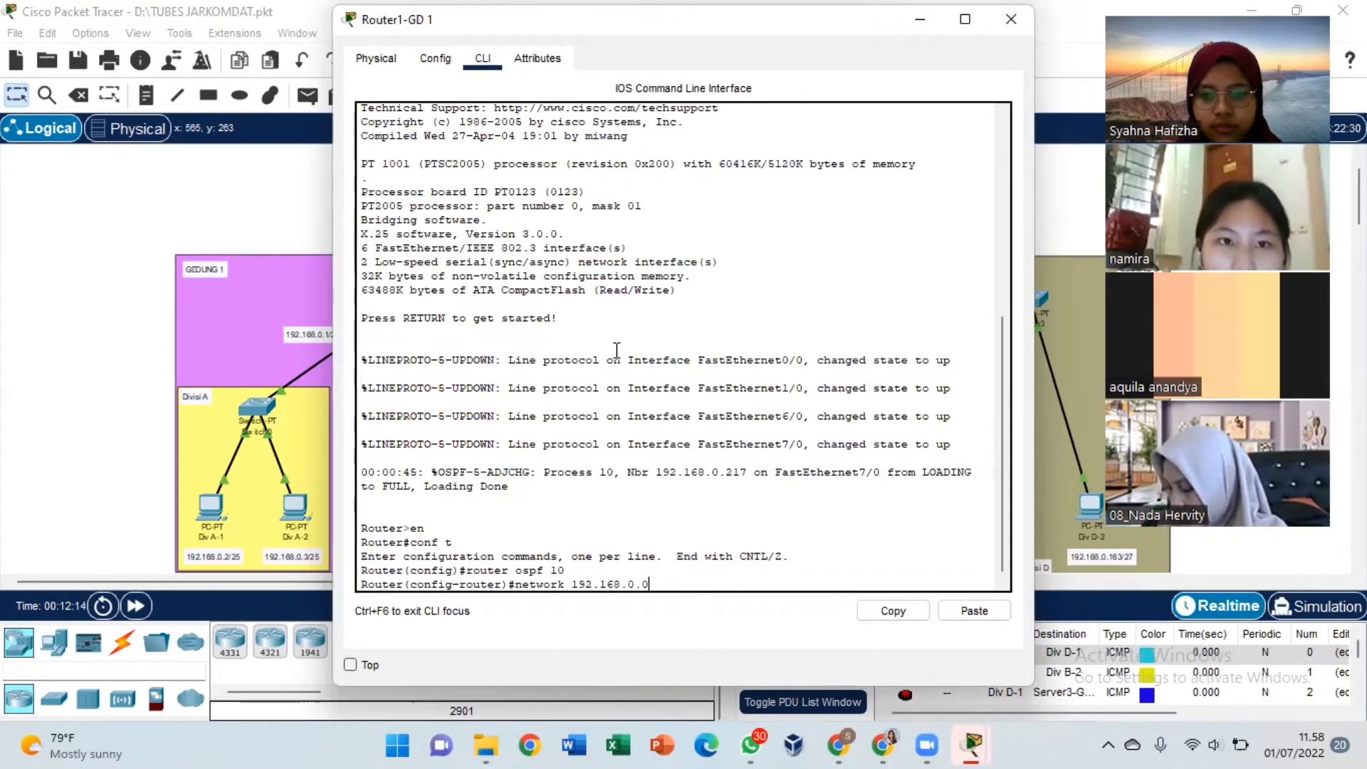
type(" 0.0.0.")
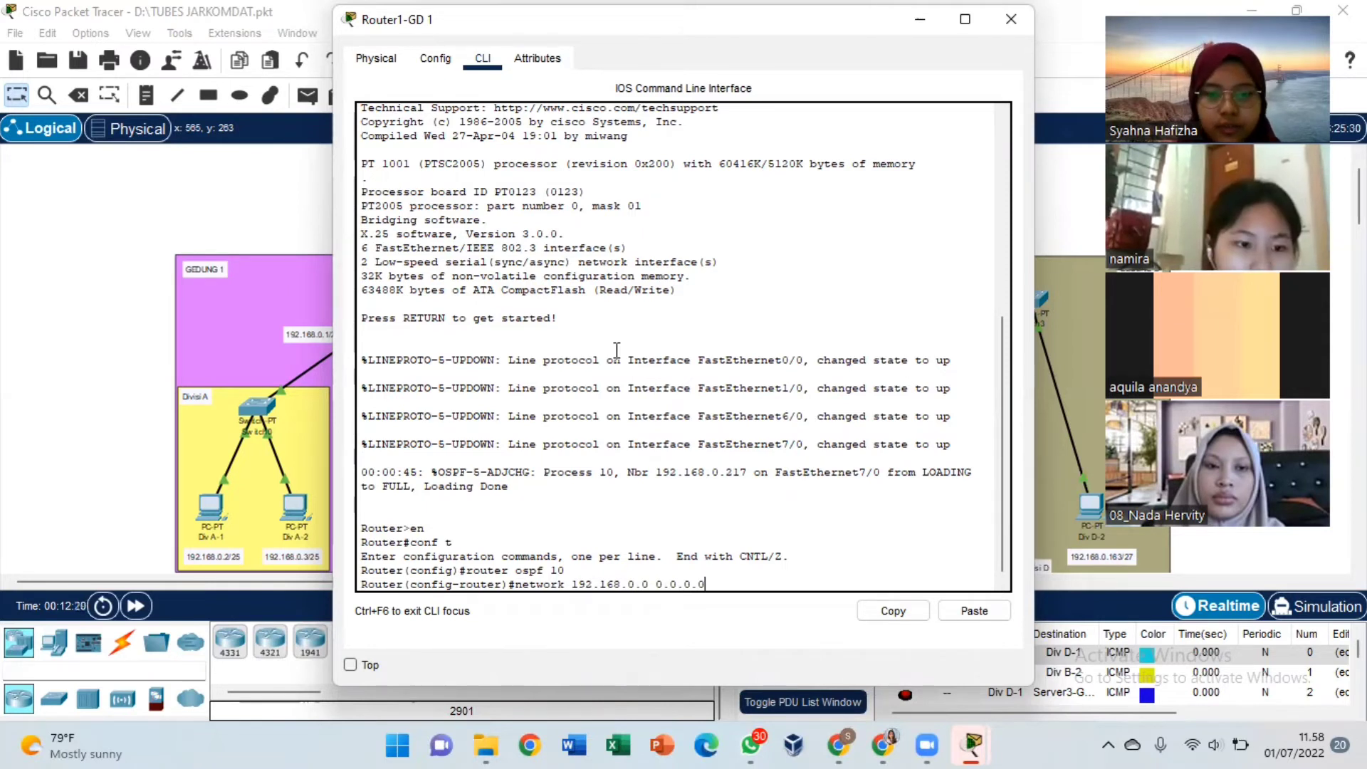
type("0")
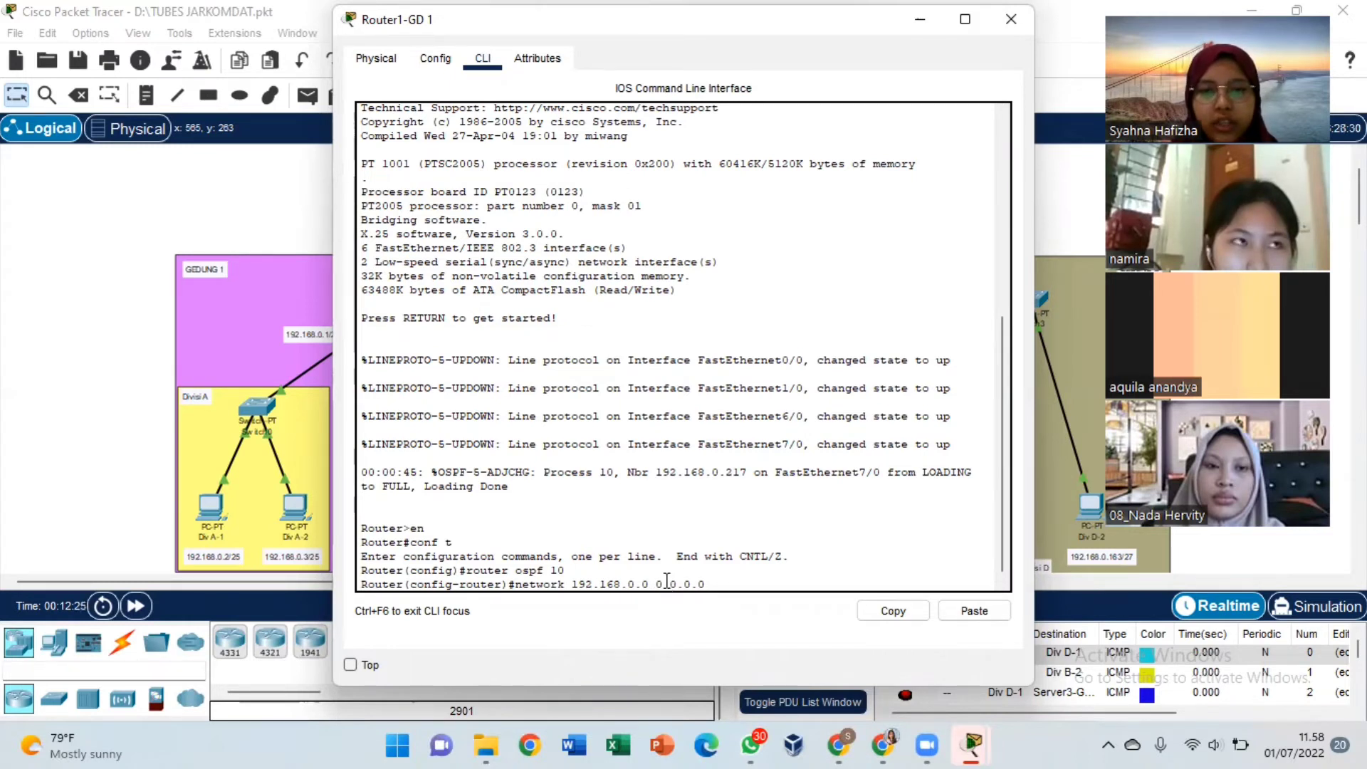
type("area 0")
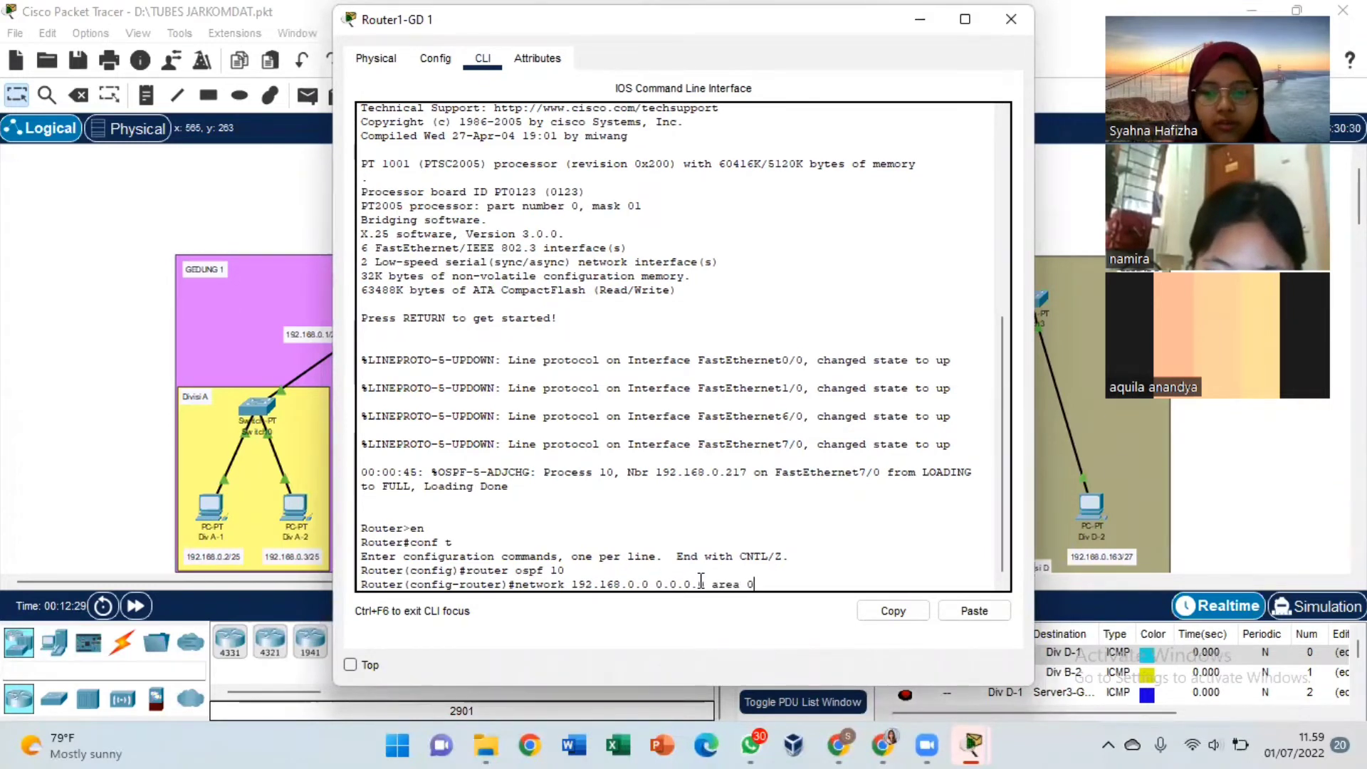
key("Return")
Step: Reuse the previous network command to add 192.168.0.128 with wildcard mask 0.0.0.0 in area 0, checking the addresses in the topology
key("Up")
key("Left")
key("Left")
key("Left")
key("Left")
key("Left")
key("Left")
key("Left")
key("Left")
key("Left")
key("Left")
key("Left")
key("Left")
key("Left")
key("Left")
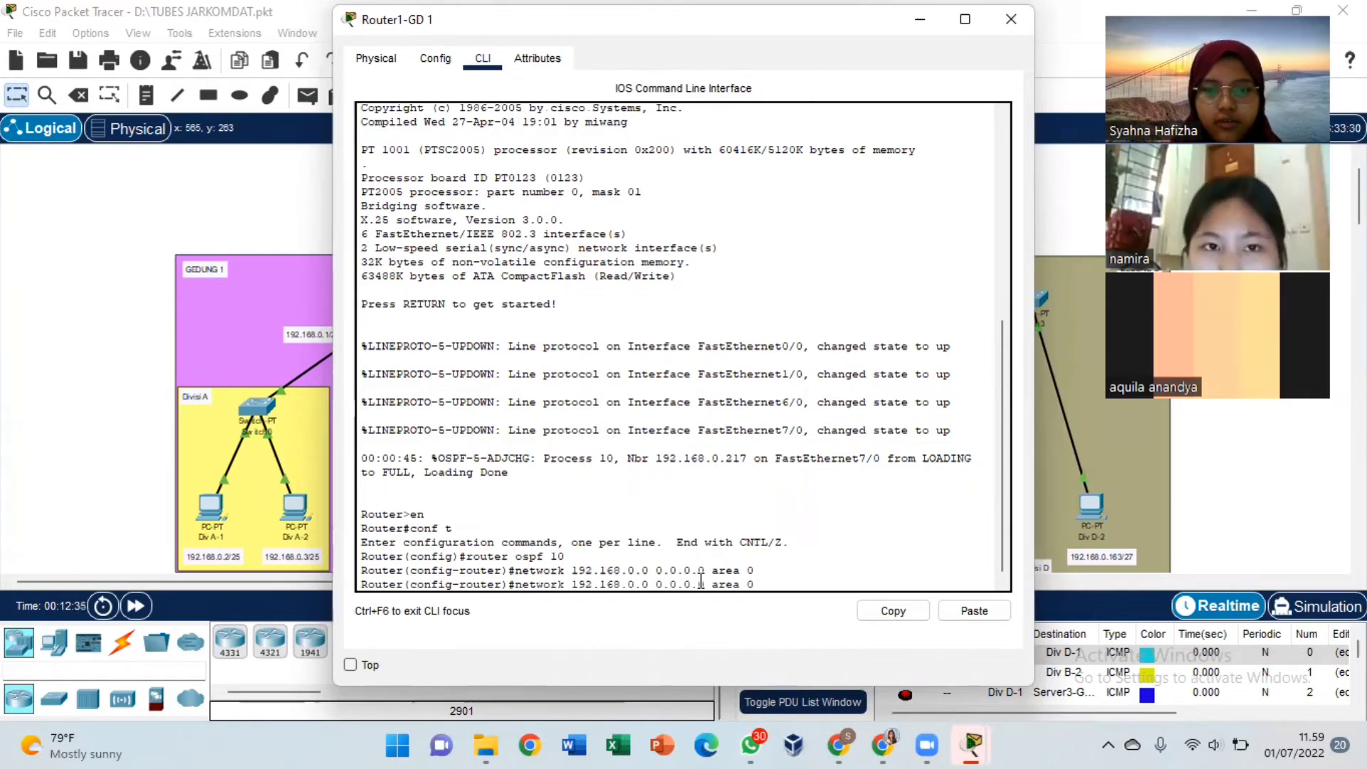
key("Left")
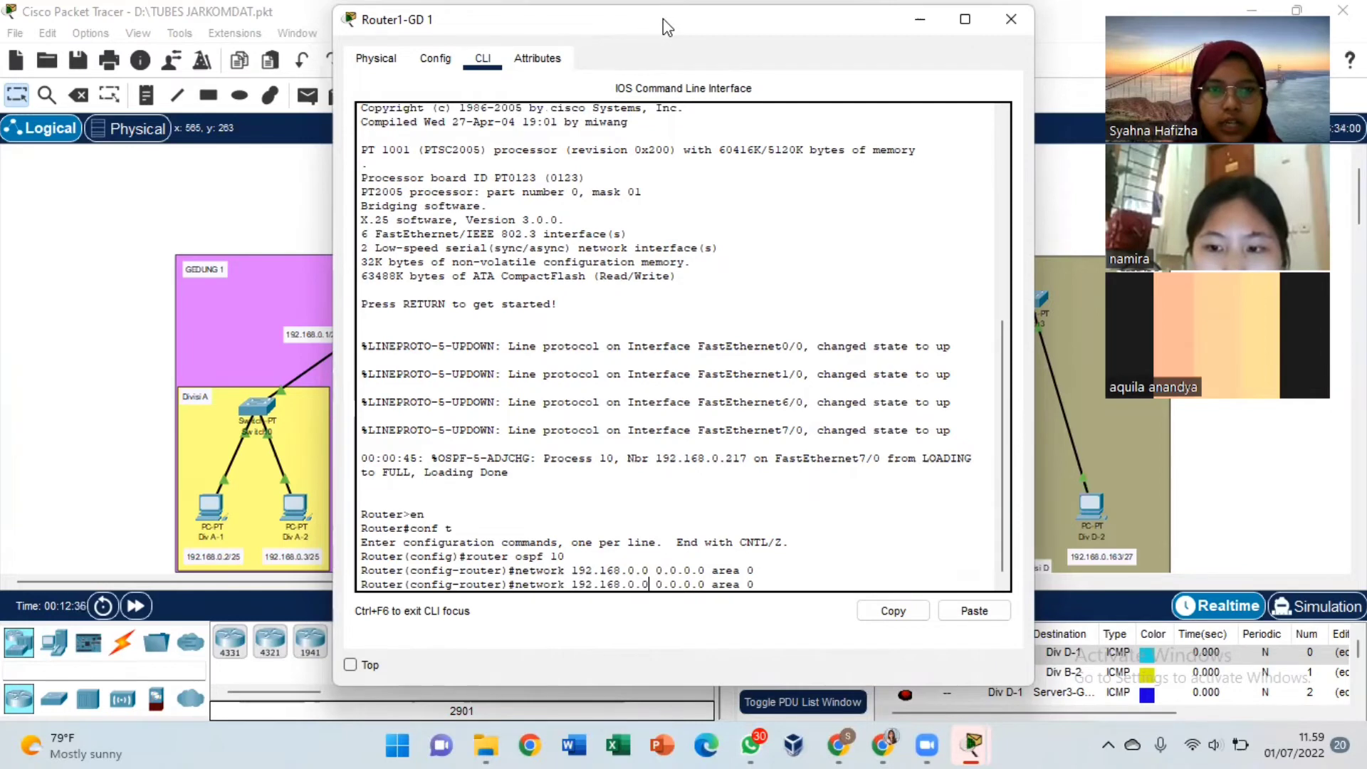
left_click_drag(664, 18, 867, 28)
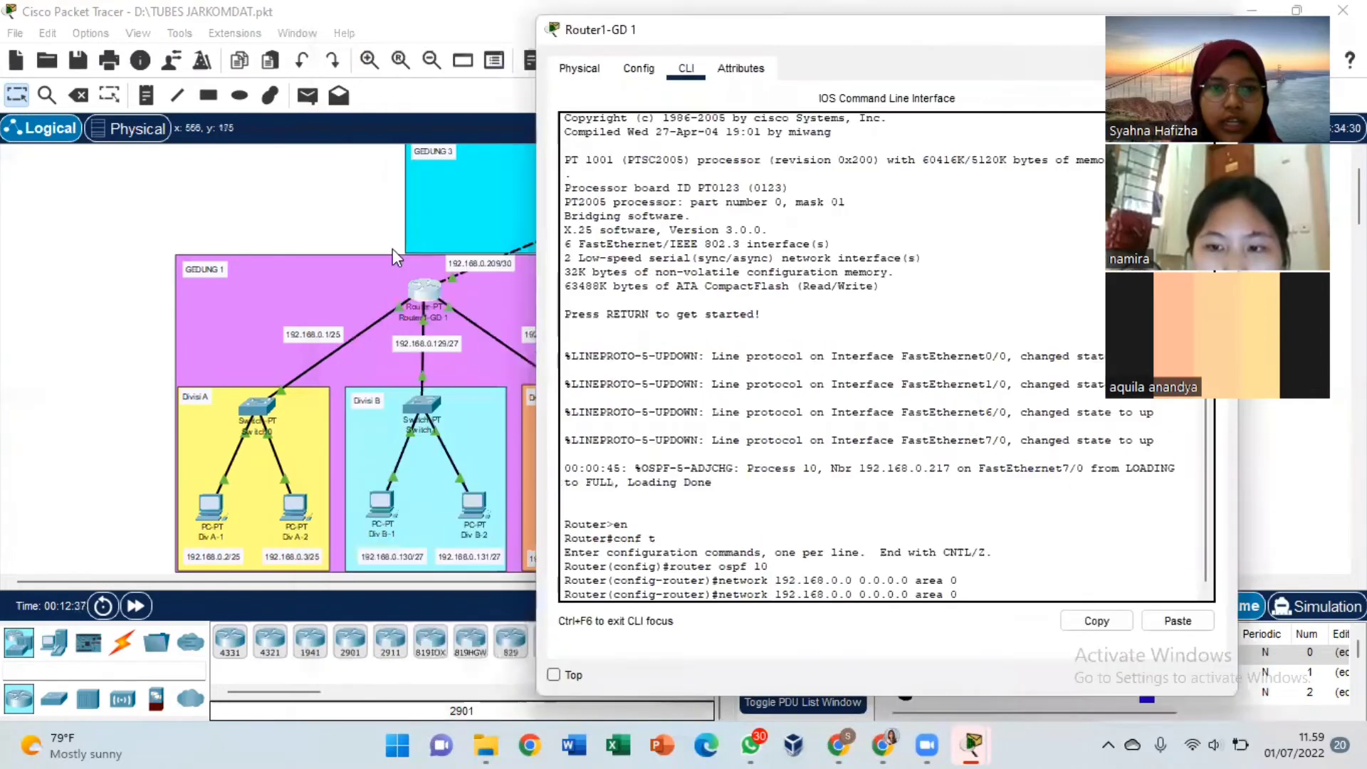
double_click(929, 34)
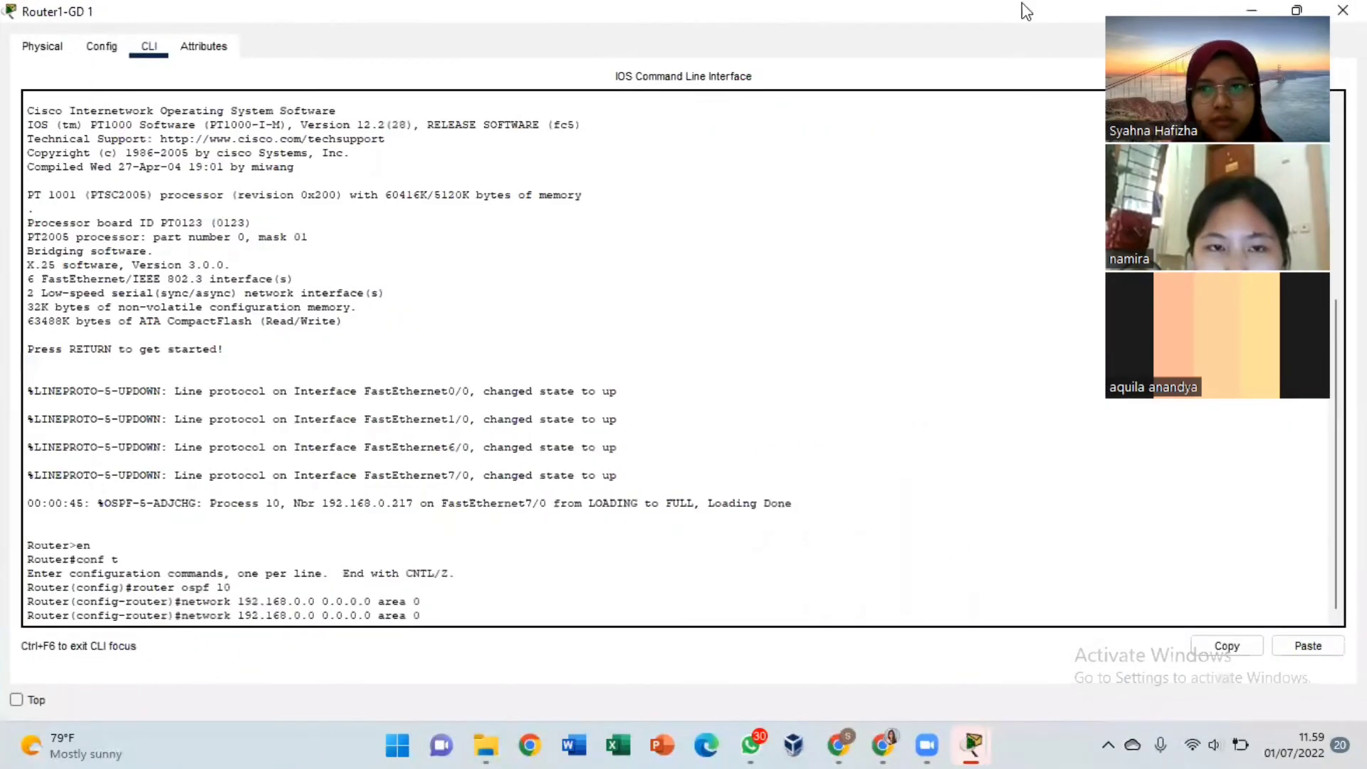
left_click(1297, 10)
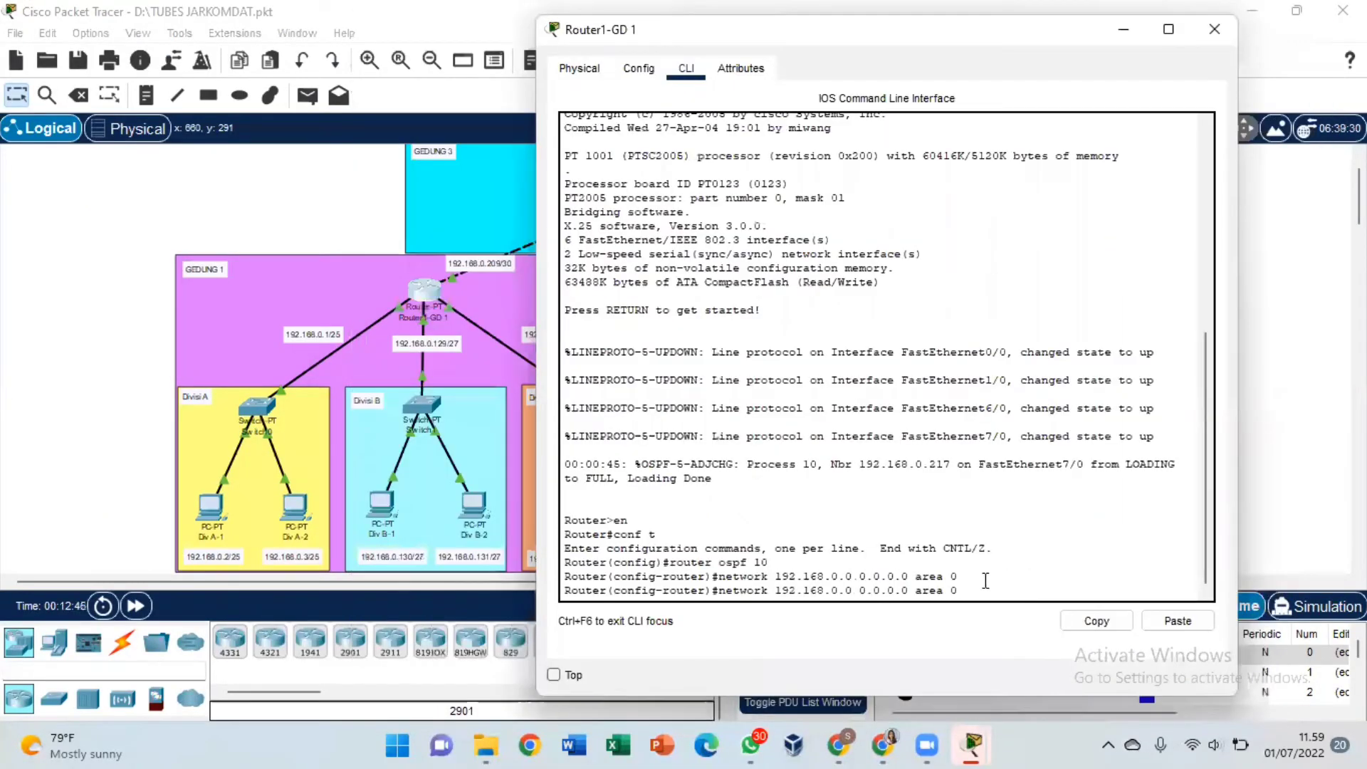
key("BackSpace")
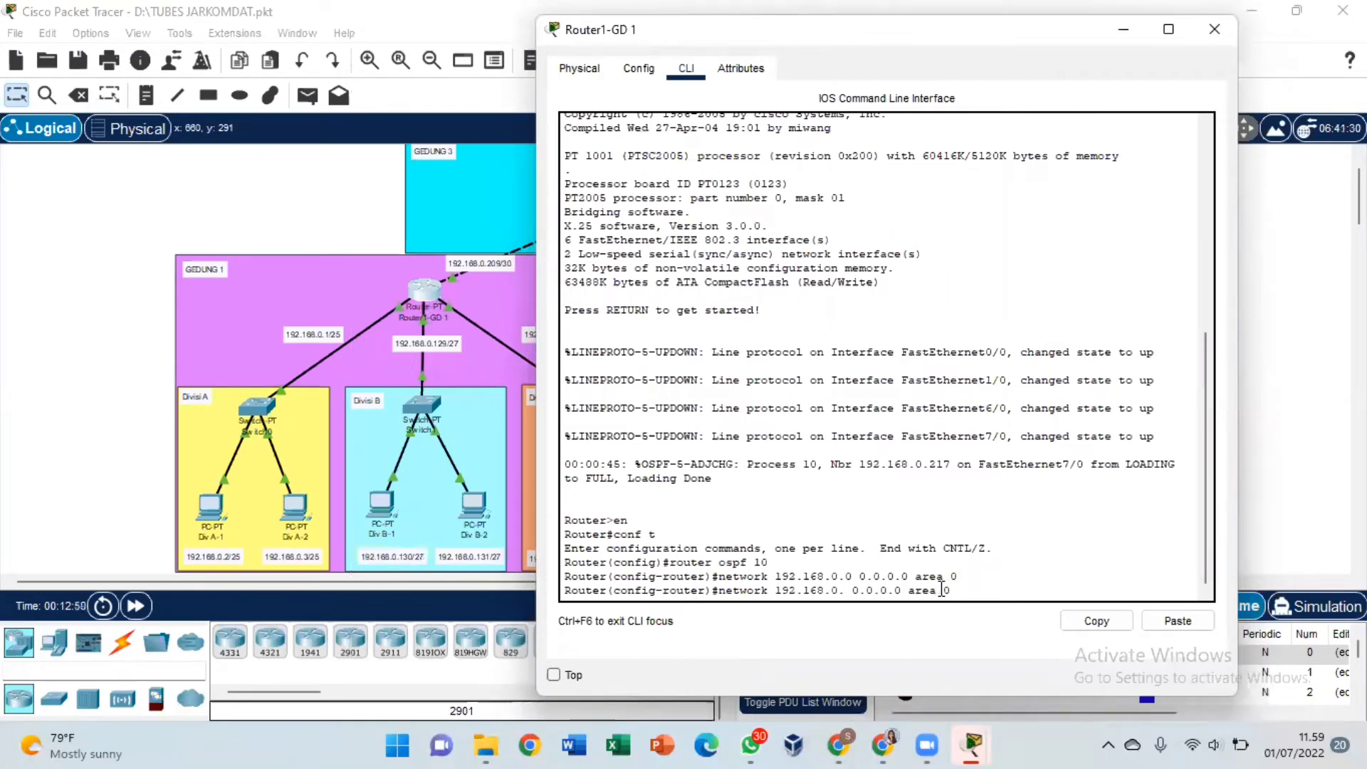
type("128")
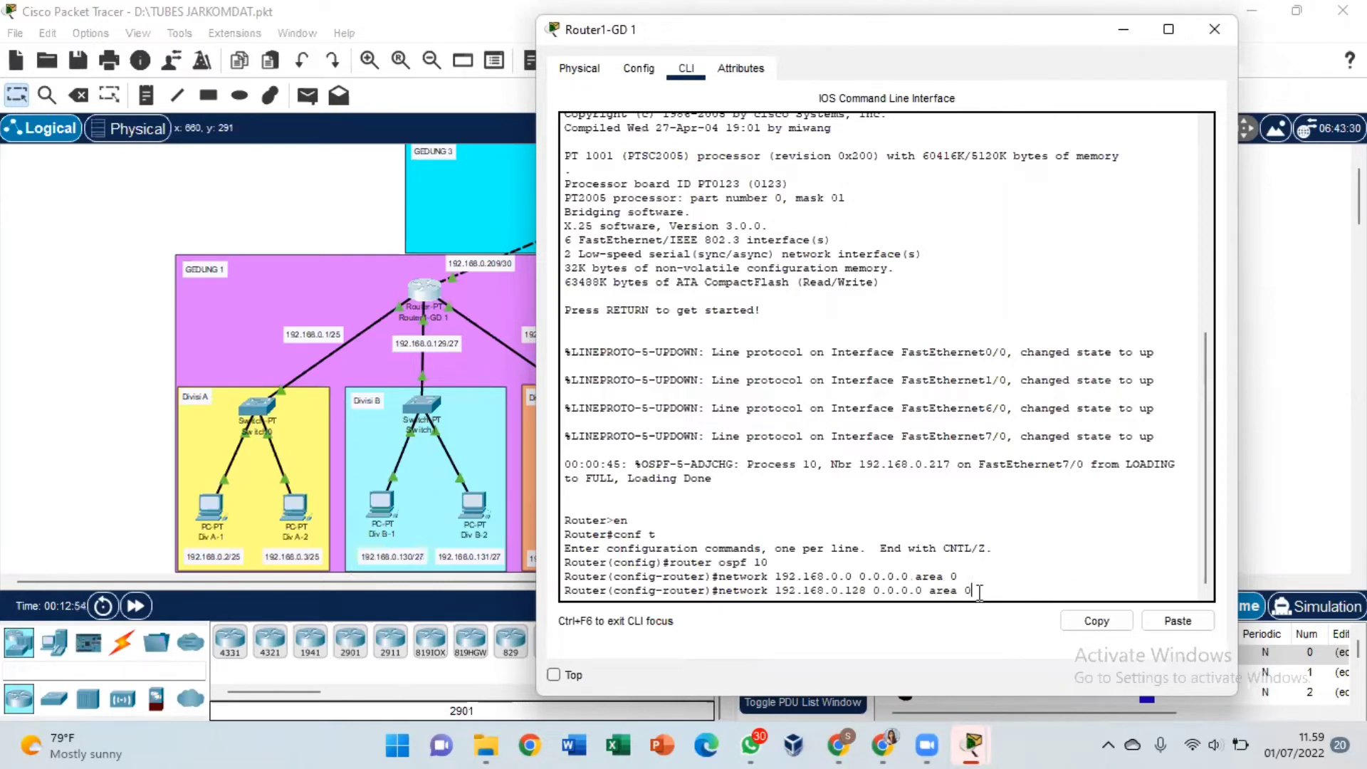
key("Return")
Step: Reuse the last network command to add 192.168.0.192 with wildcard mask 0.0.0.31 in area 0 to the OSPF process
key("Up")
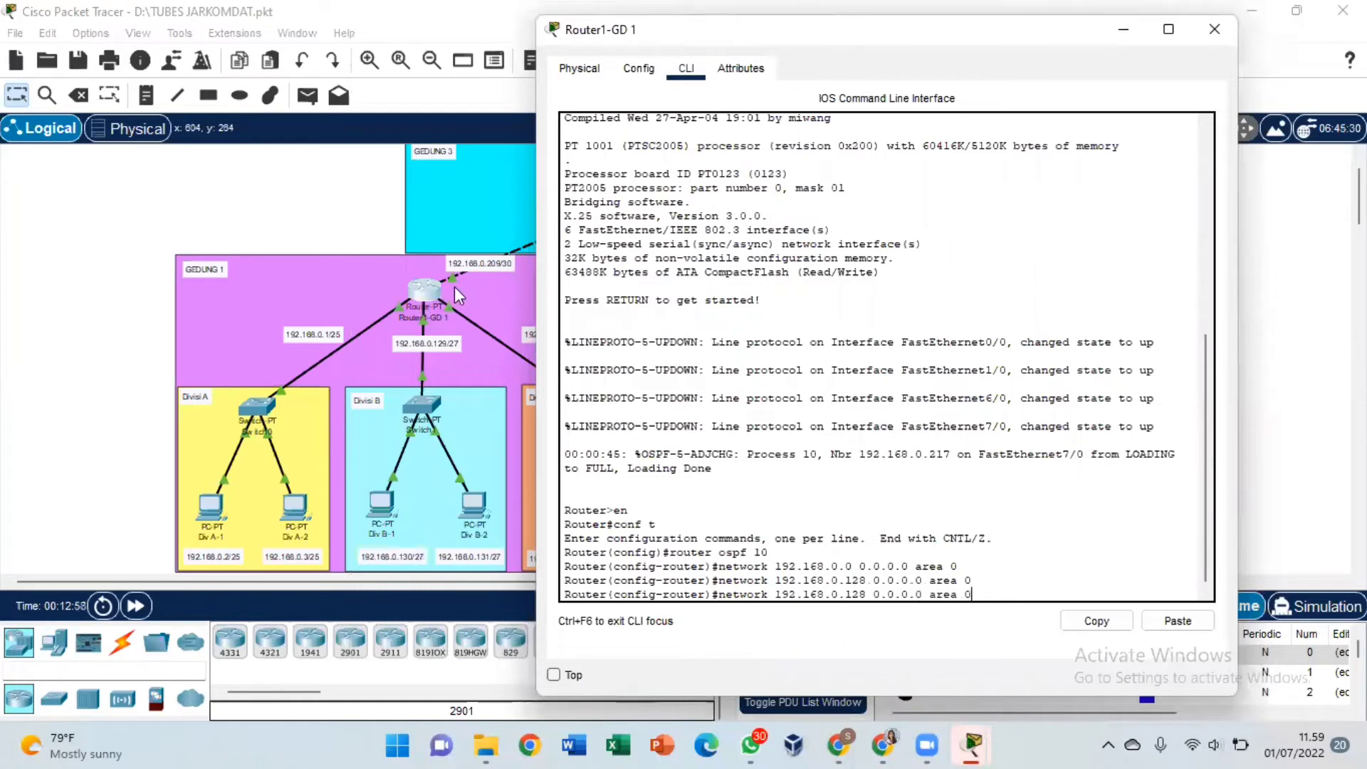
key("Left")
key("BackSpace")
key("BackSpace")
type("92")
key("Right")
key("Right")
key("Right")
key("Right")
key("Right")
key("Right")
key("Right")
key("BackSpace")
type("31")
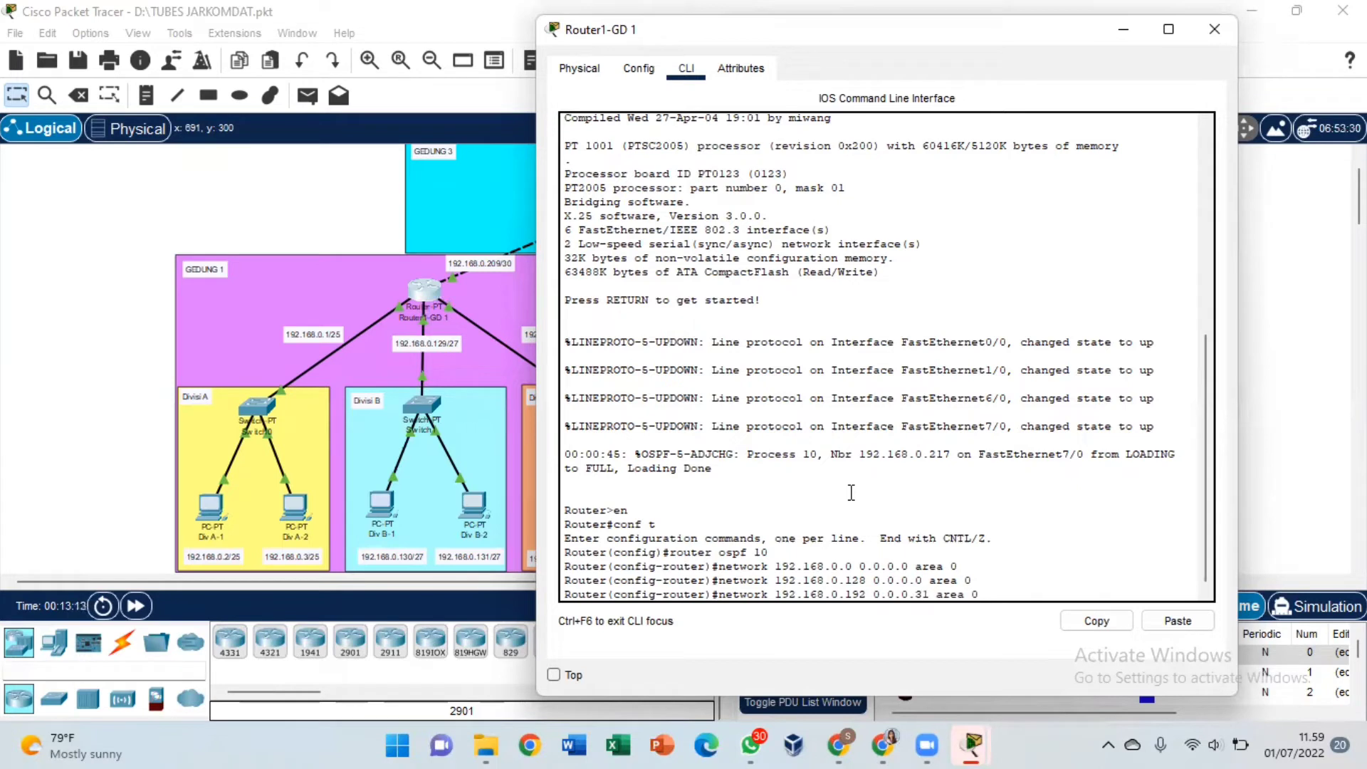
type(" area 0")
key("Return")
Step: Leave router configuration with ex and end, and close the window of Router1-GD 1
type("er(config-router)#ex")
key("Return")
type("end")
key("Return")
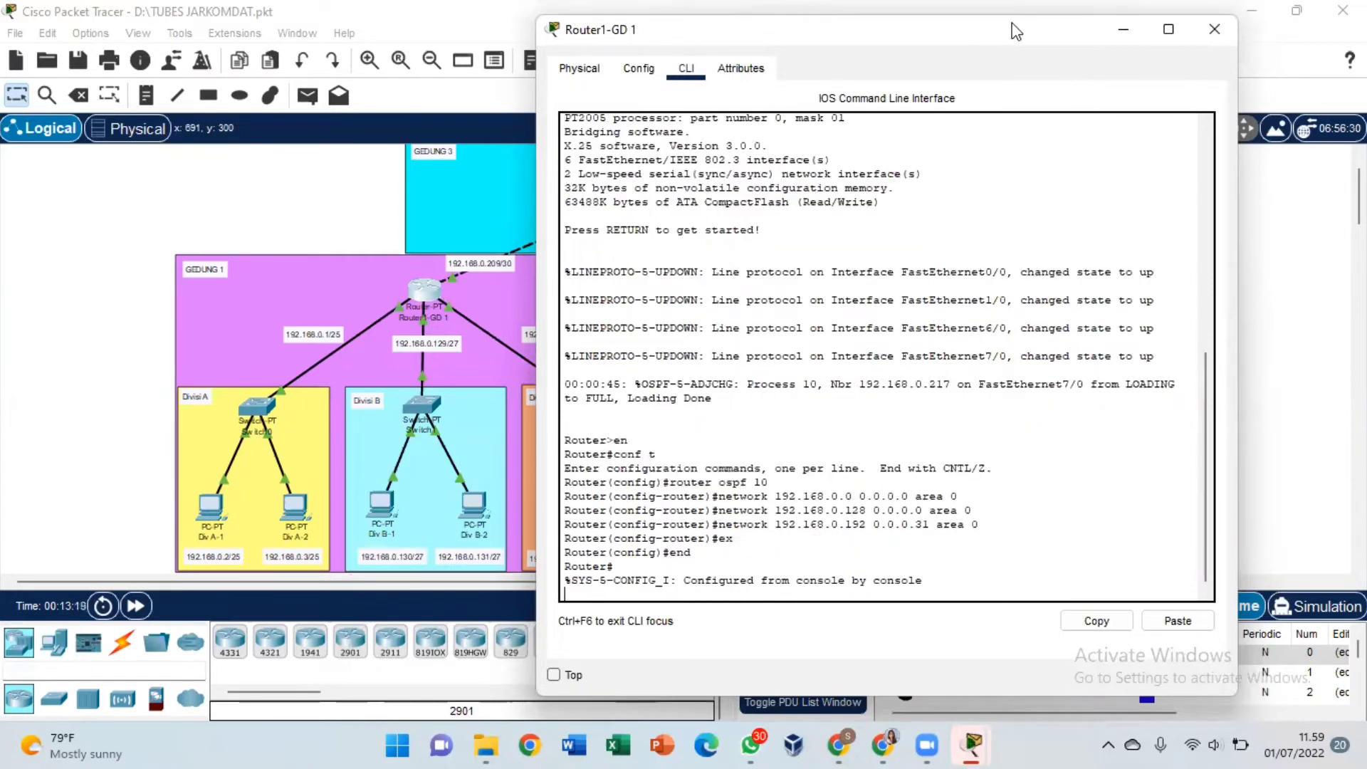
left_click_drag(1016, 32, 835, 79)
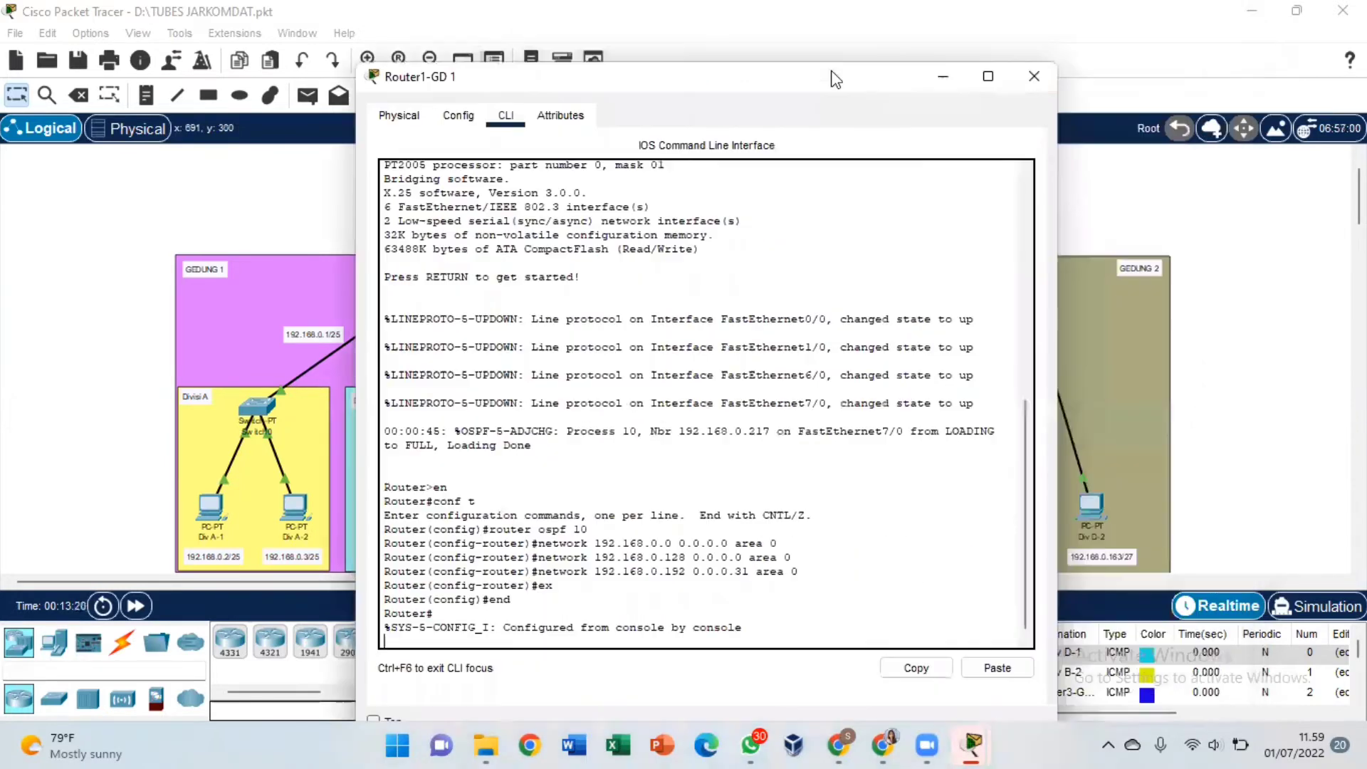
left_click(1048, 79)
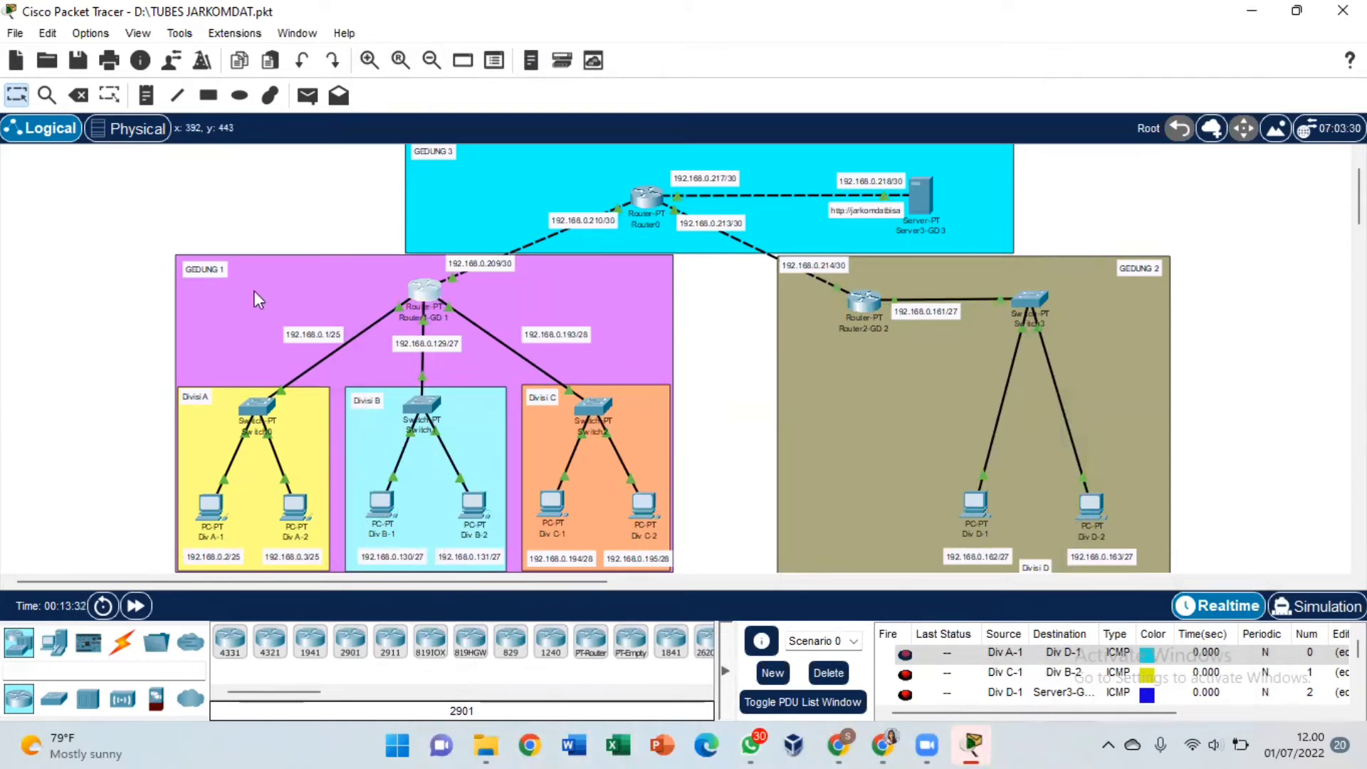
left_click(308, 94)
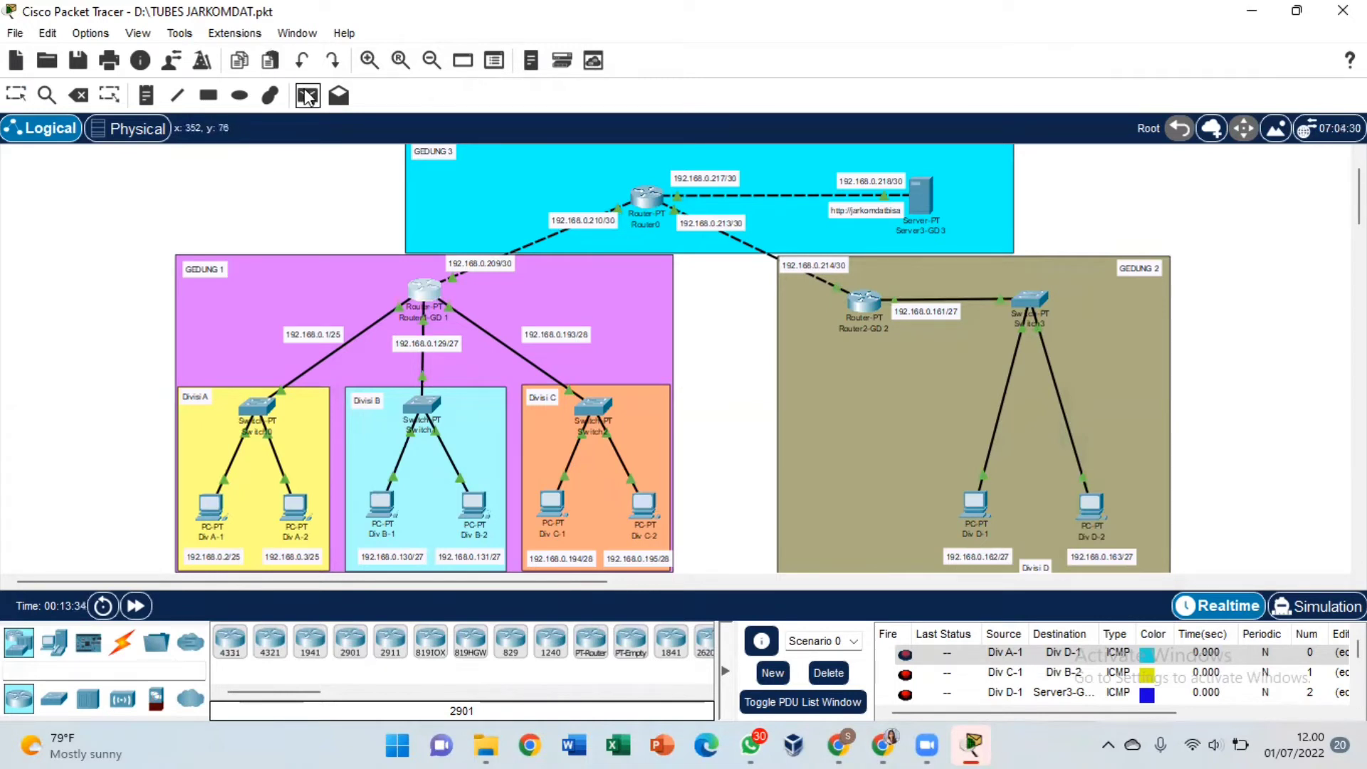
left_click(210, 507)
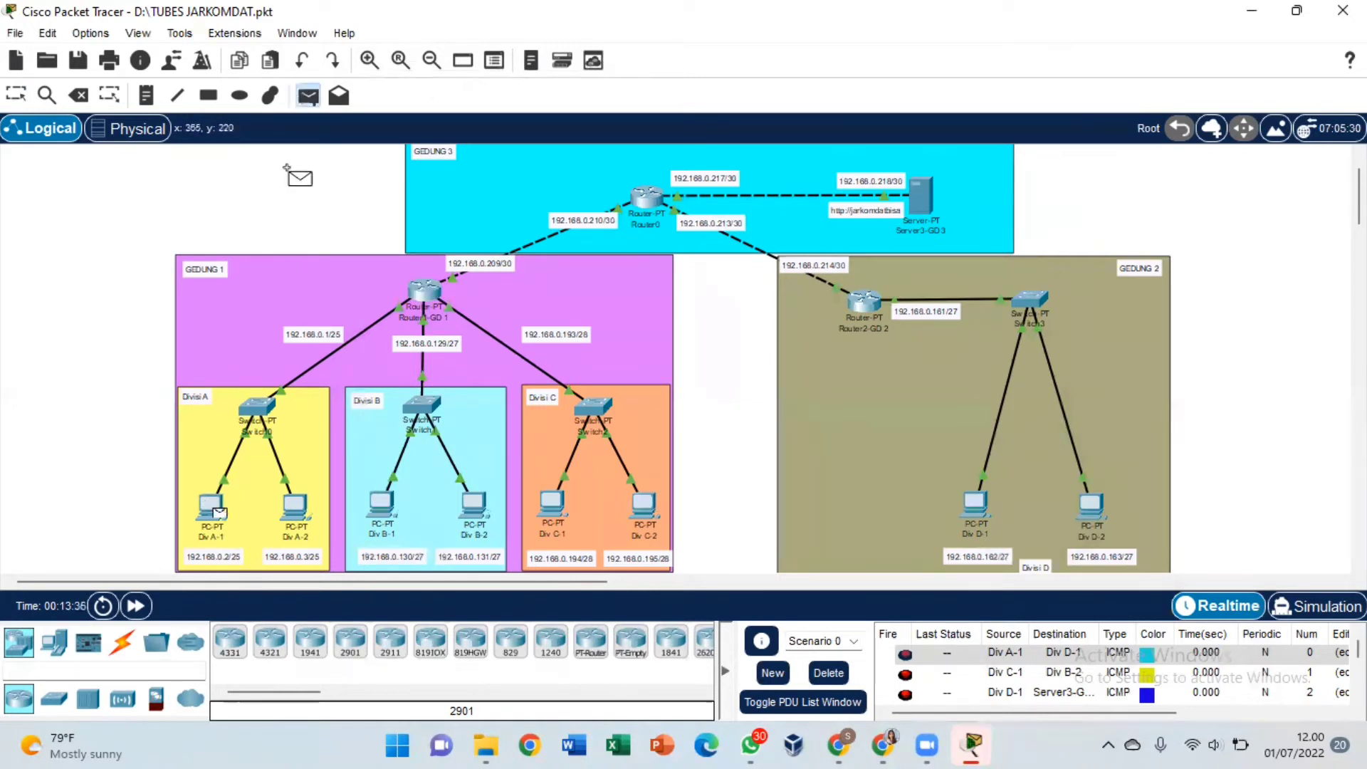
key("Escape")
left_click(308, 95)
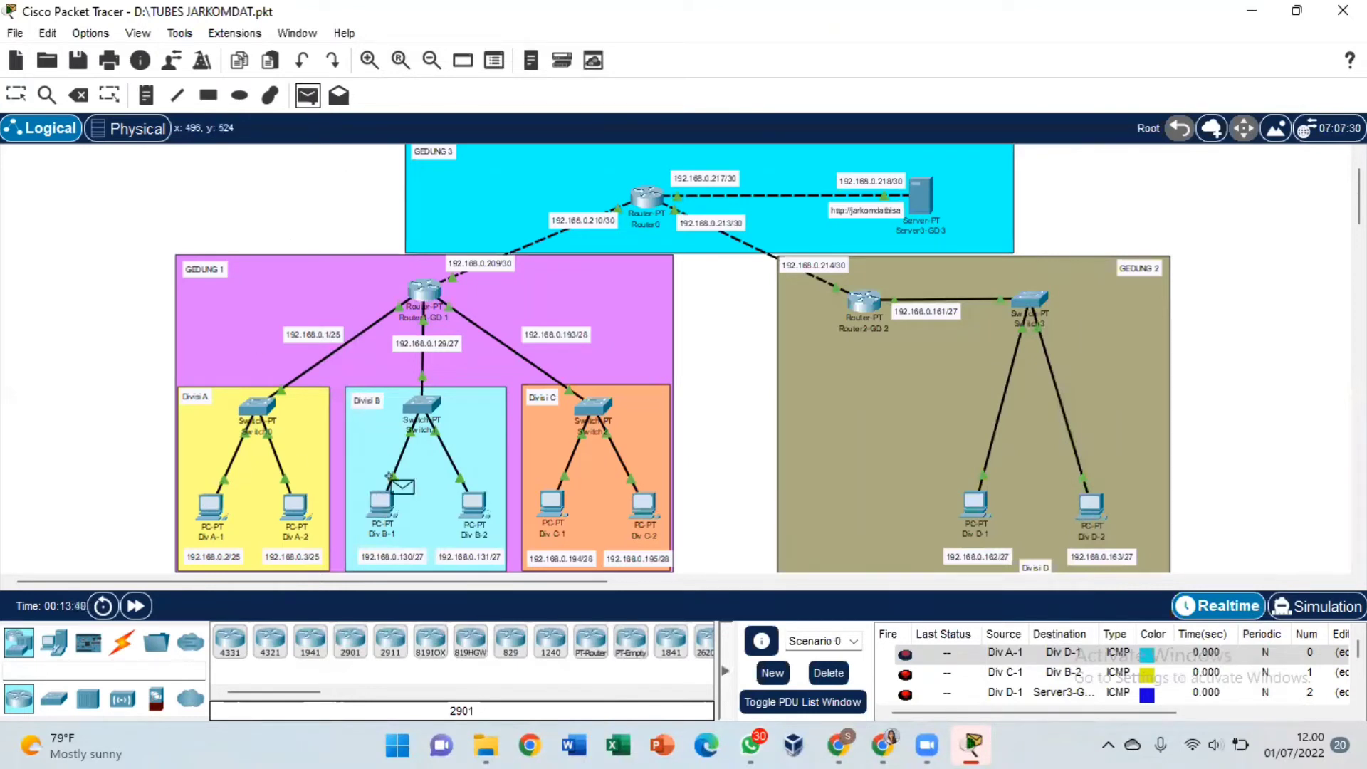
key("Escape")
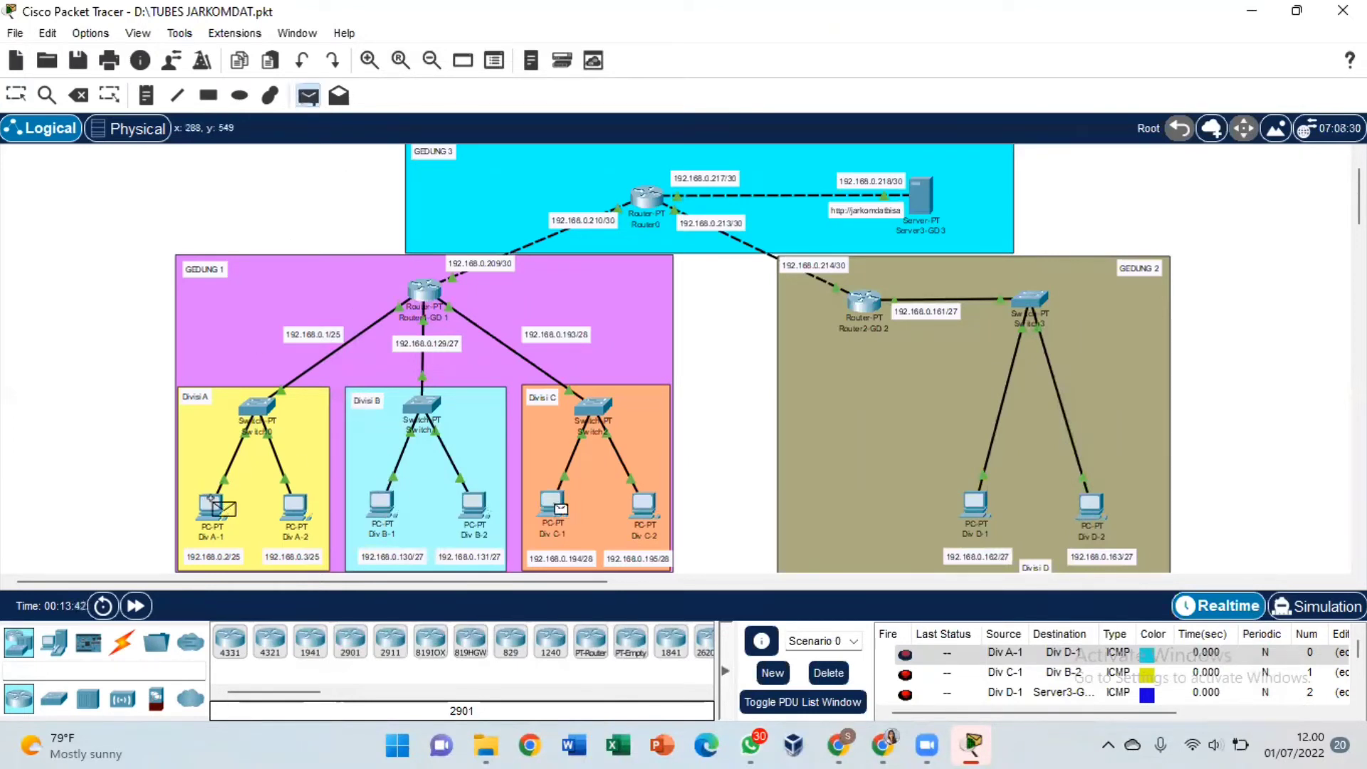
Step: Send a simple PDU from PC Div A-1 in Gedung 1 to PC Div D-1 in Gedung 2
left_click(307, 94)
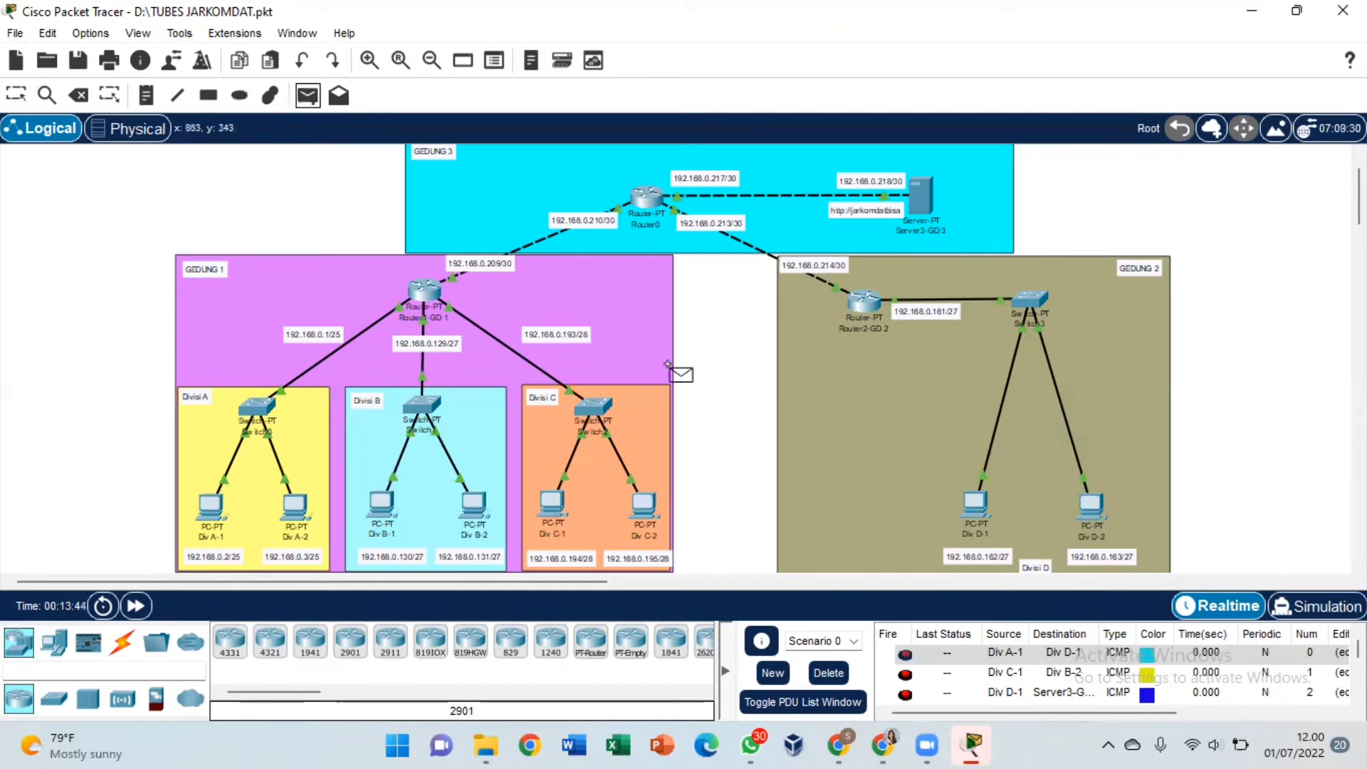
left_click(211, 510)
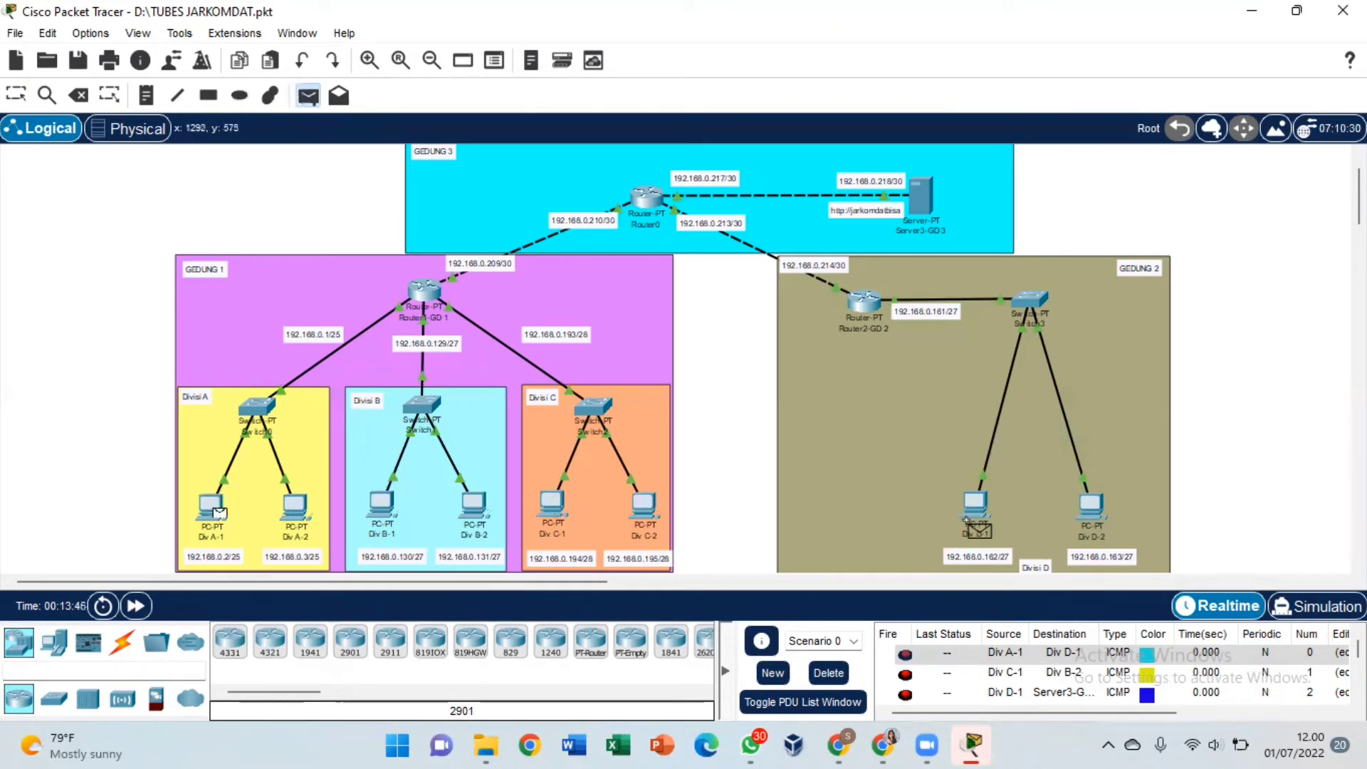
left_click(979, 502)
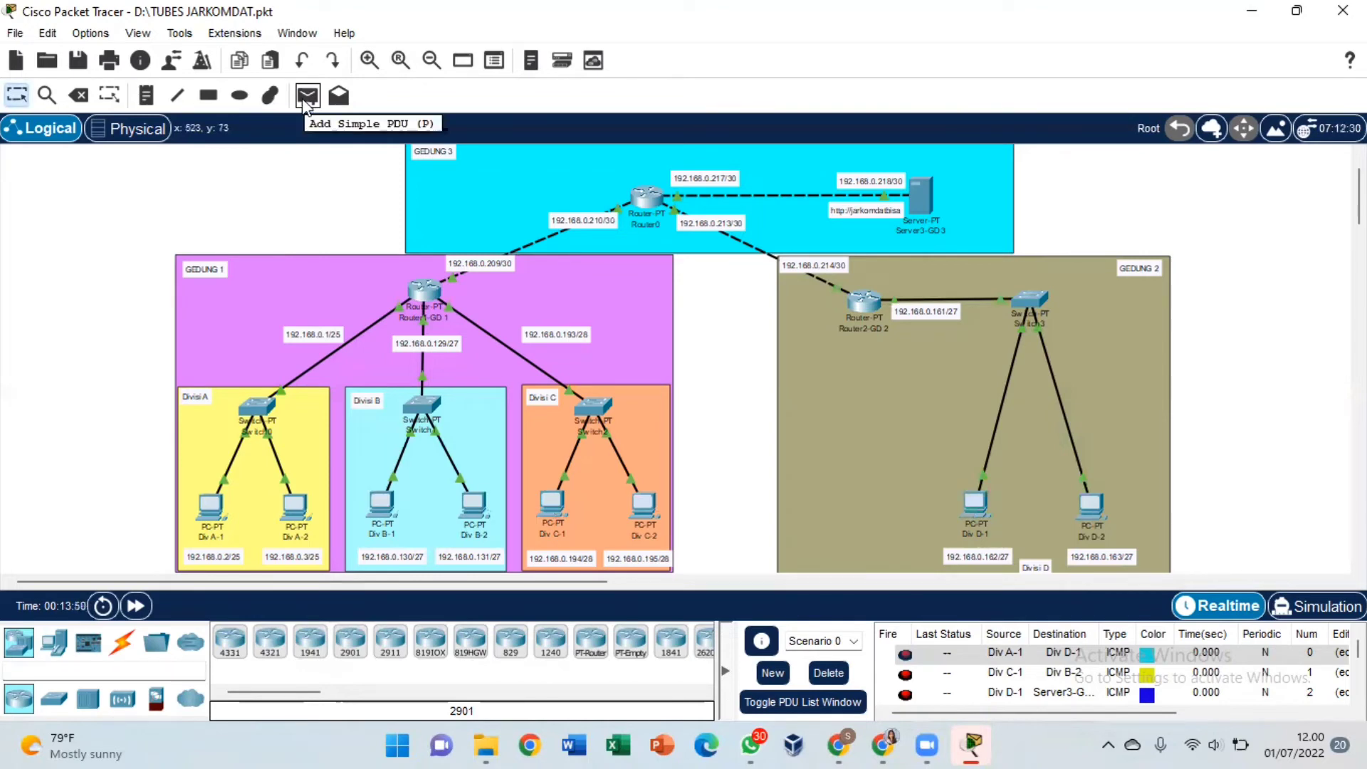
Step: Open the Command Prompt of PC Div A-1 in Gedung 1 and ping 192.168.0.130 in Divisi B
left_click(215, 506)
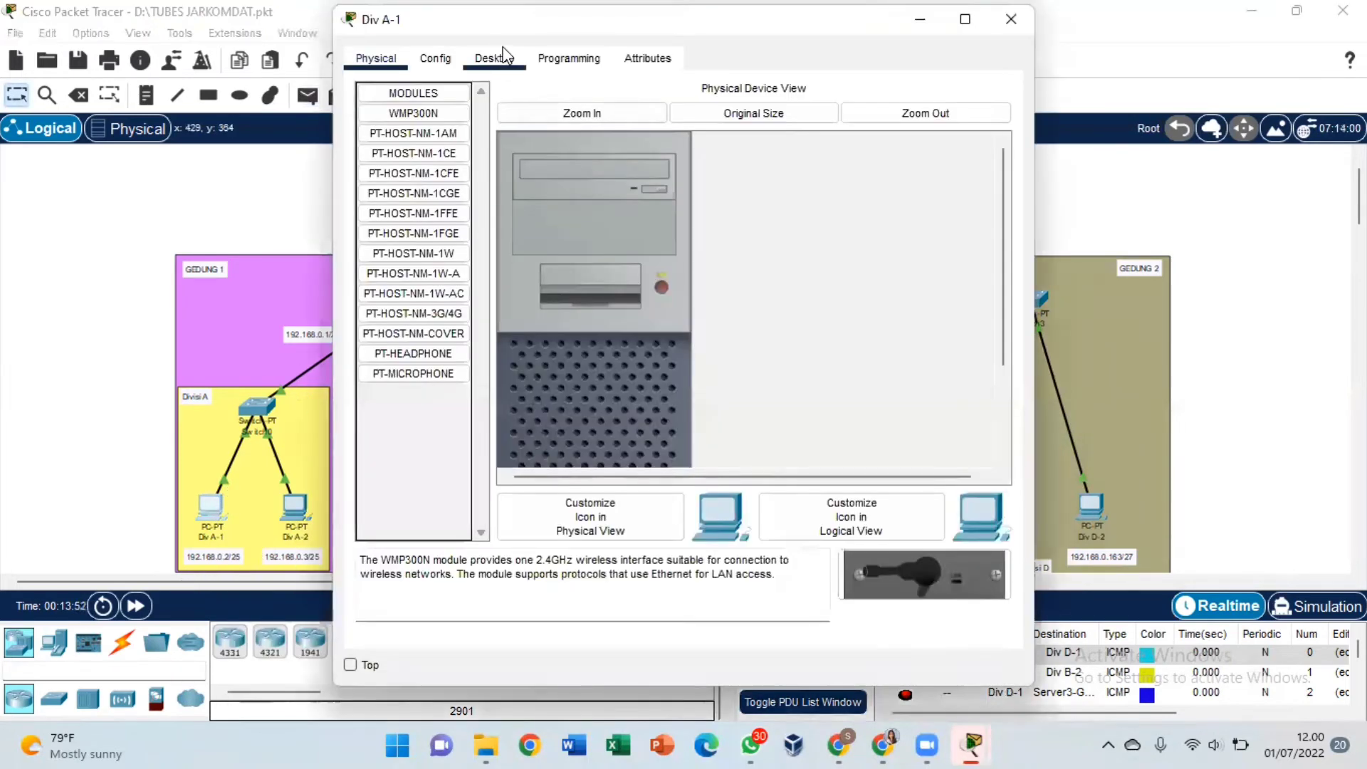
left_click(494, 57)
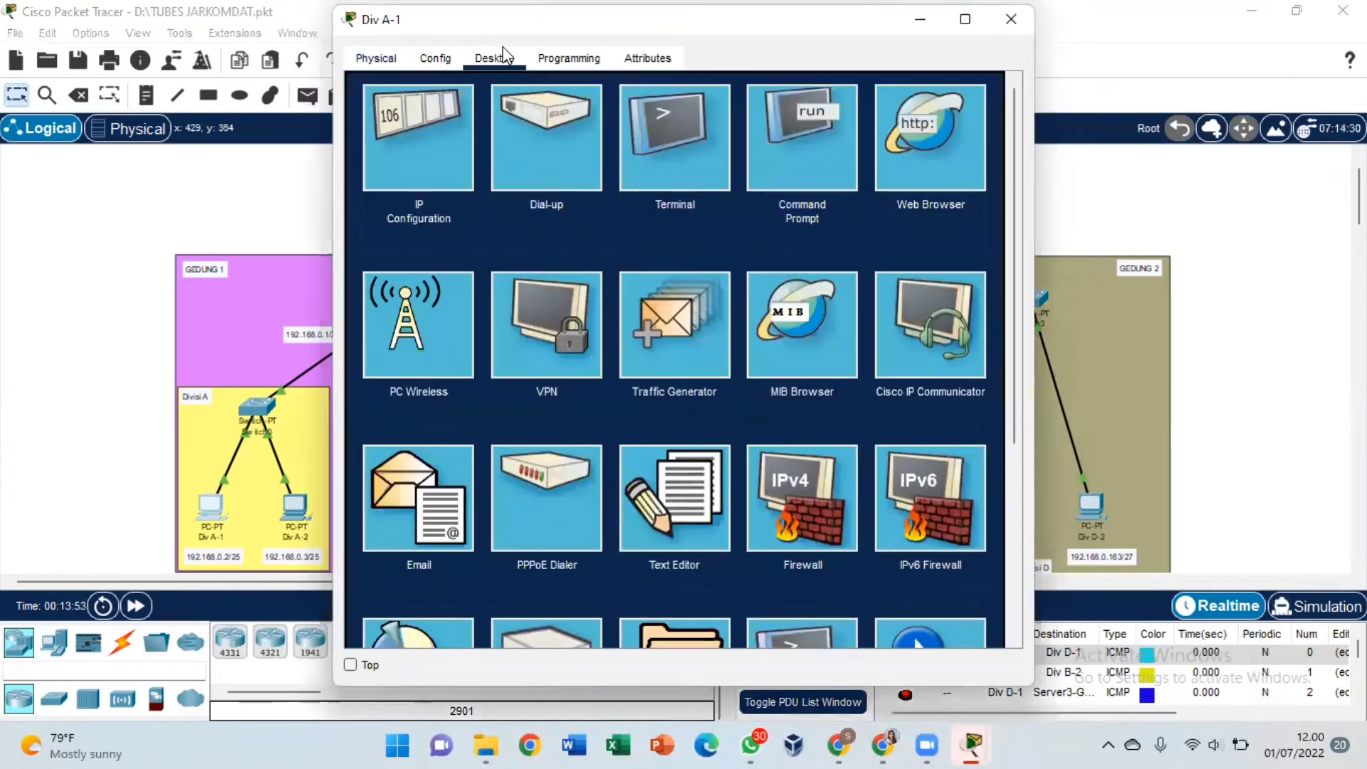
left_click(844, 158)
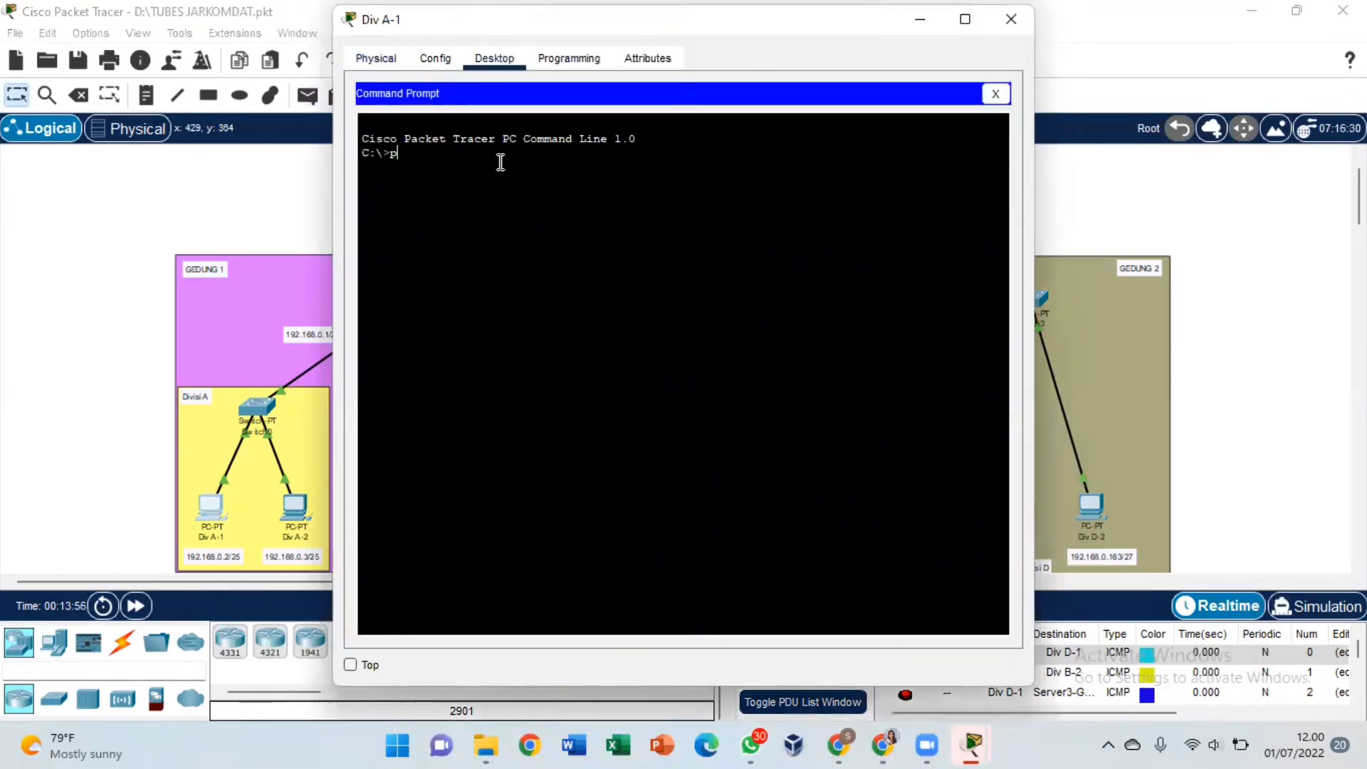
type("ping 192.168.")
left_click_drag(737, 18, 878, 32)
type("0.")
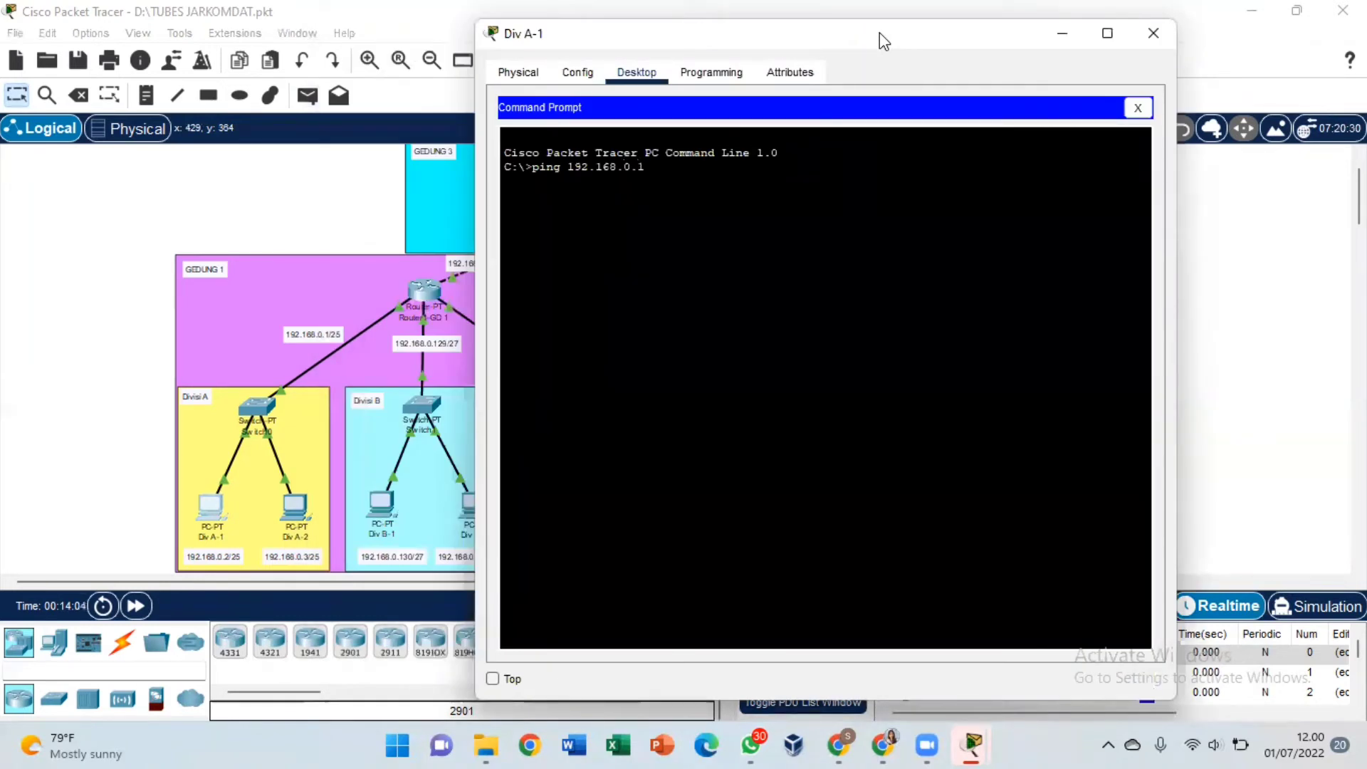
type("19")
key("BackSpace")
type("30")
key("Return")
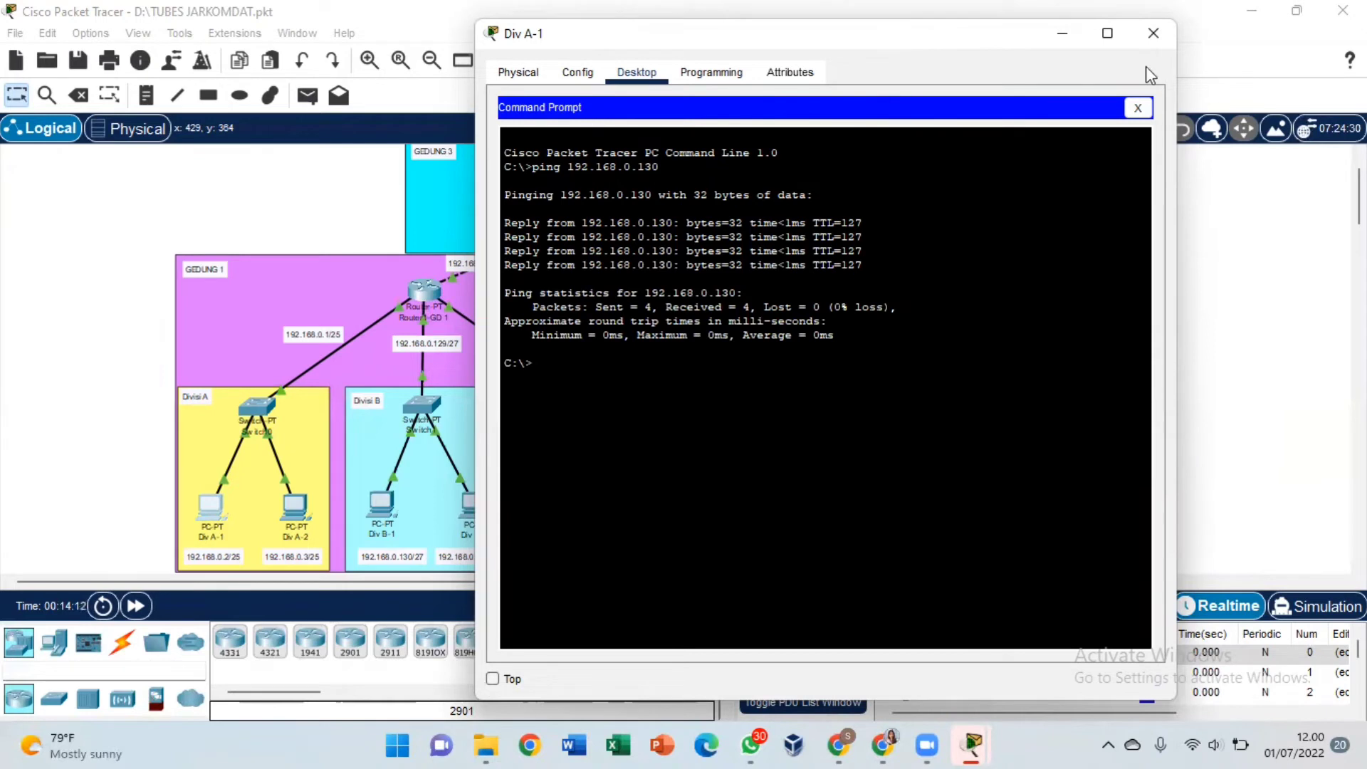
Step: Ping 192.168.0.194 in Divisi C from the Command Prompt of Div A-1
left_click_drag(879, 28, 1085, 63)
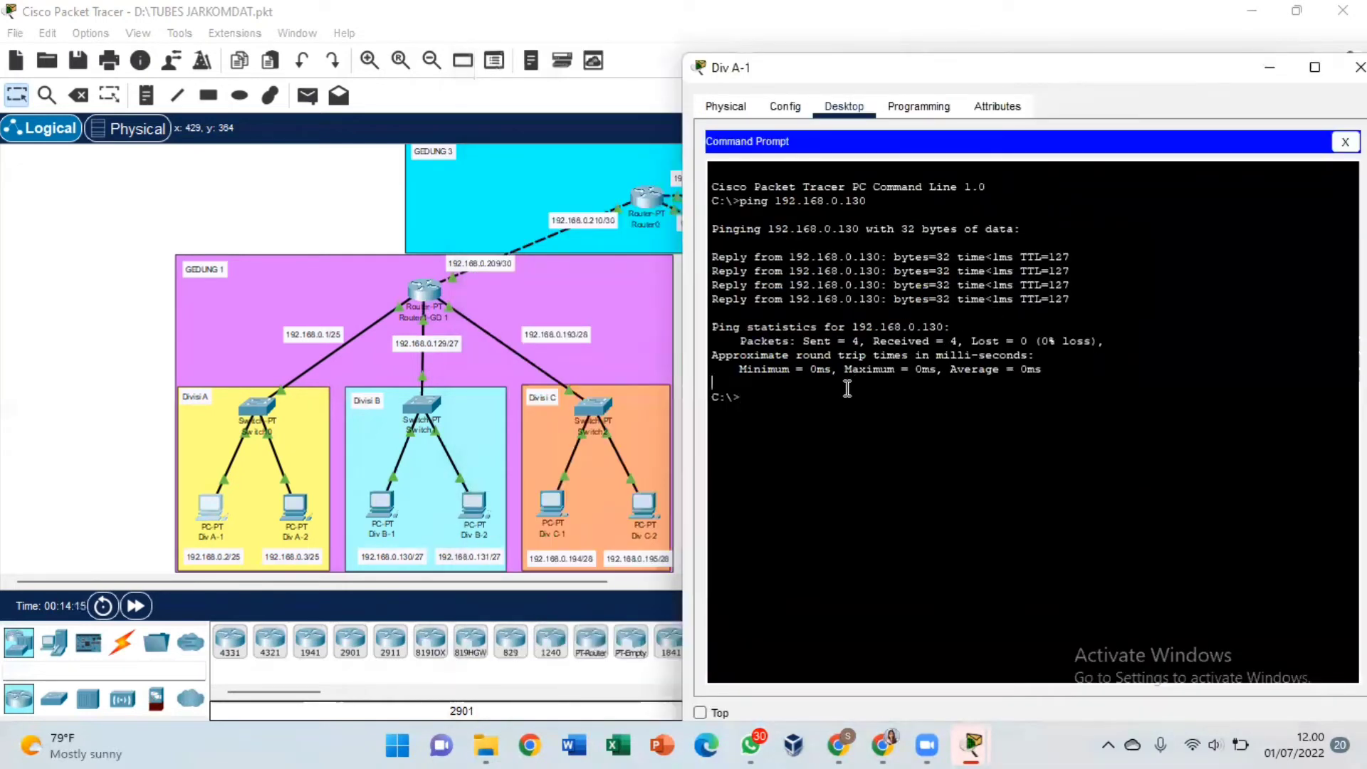
type("ping 192.168.0.194")
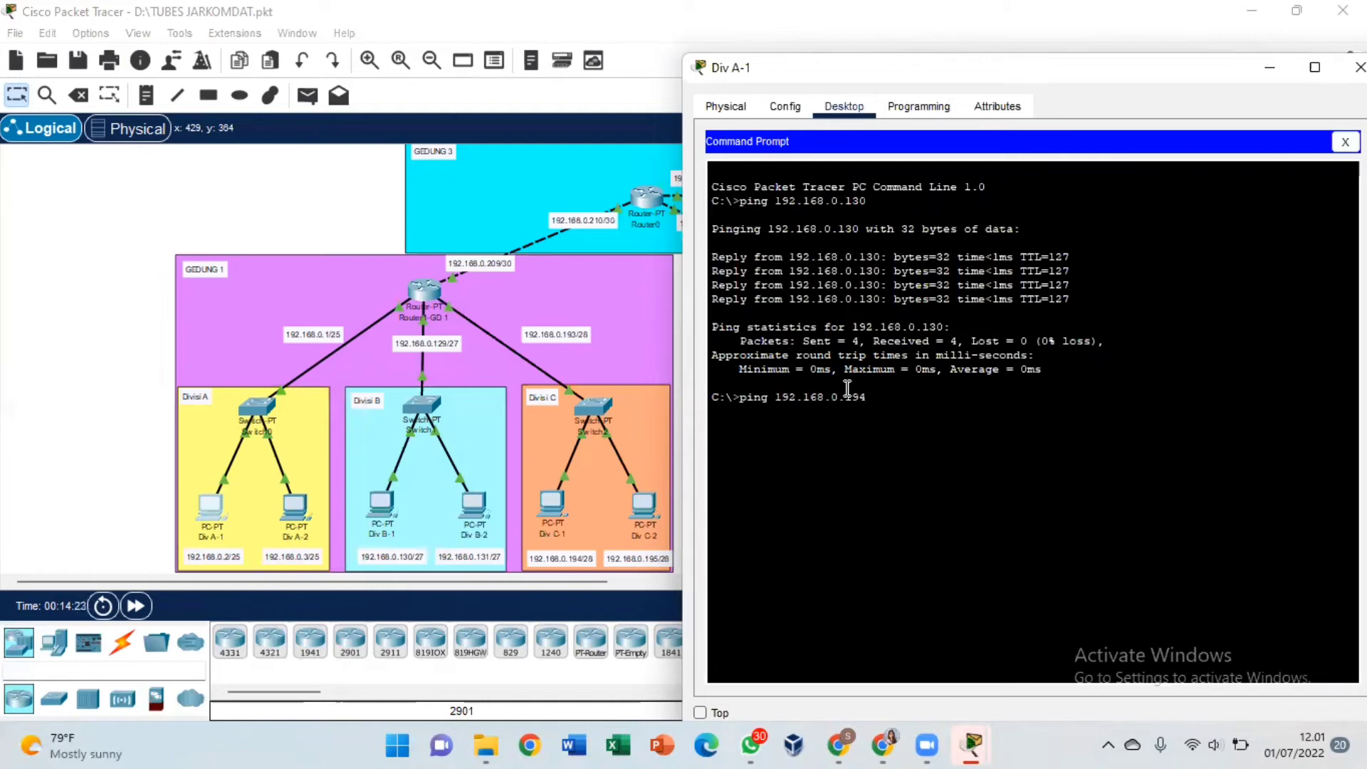
key("Return")
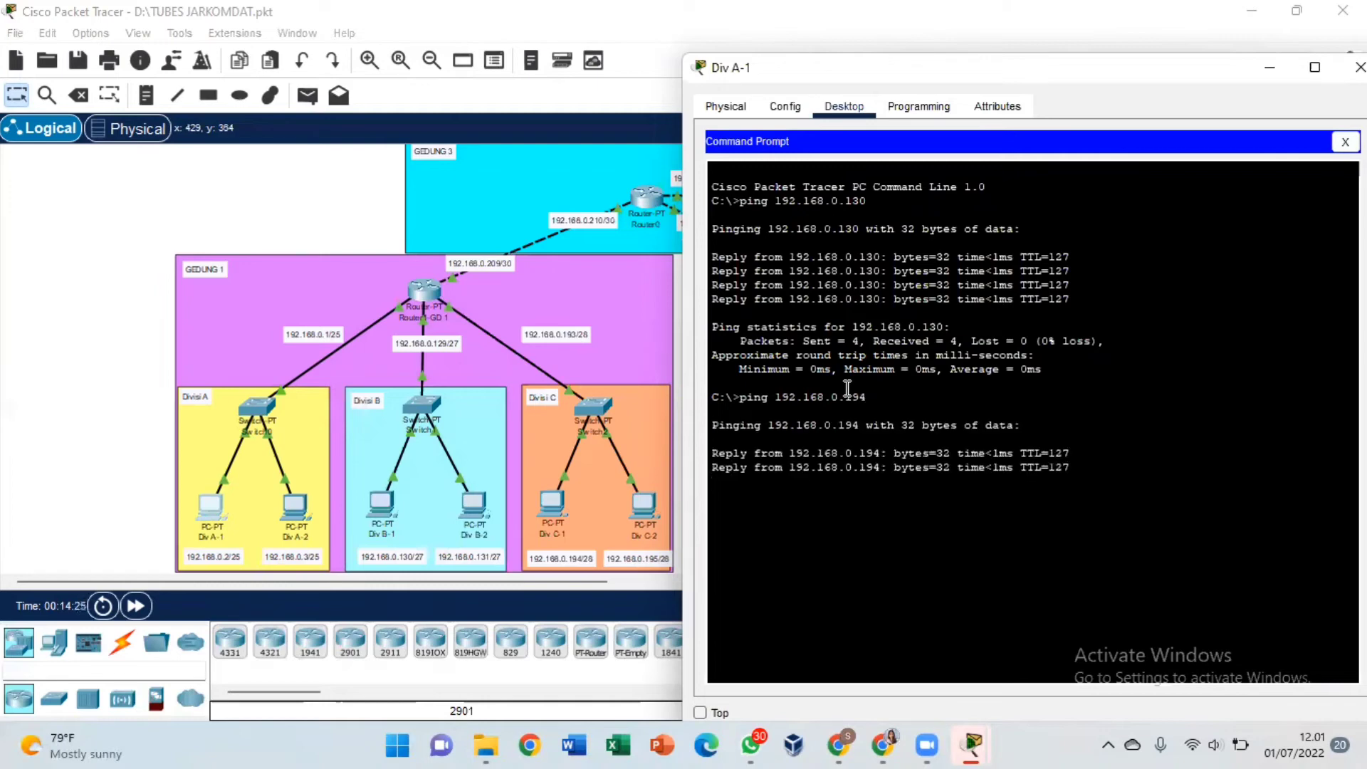
Step: Ping 192.168.0.162 in Gedung 2 from Div A-1, and close the PC's window
left_click_drag(1019, 77, 341, 84)
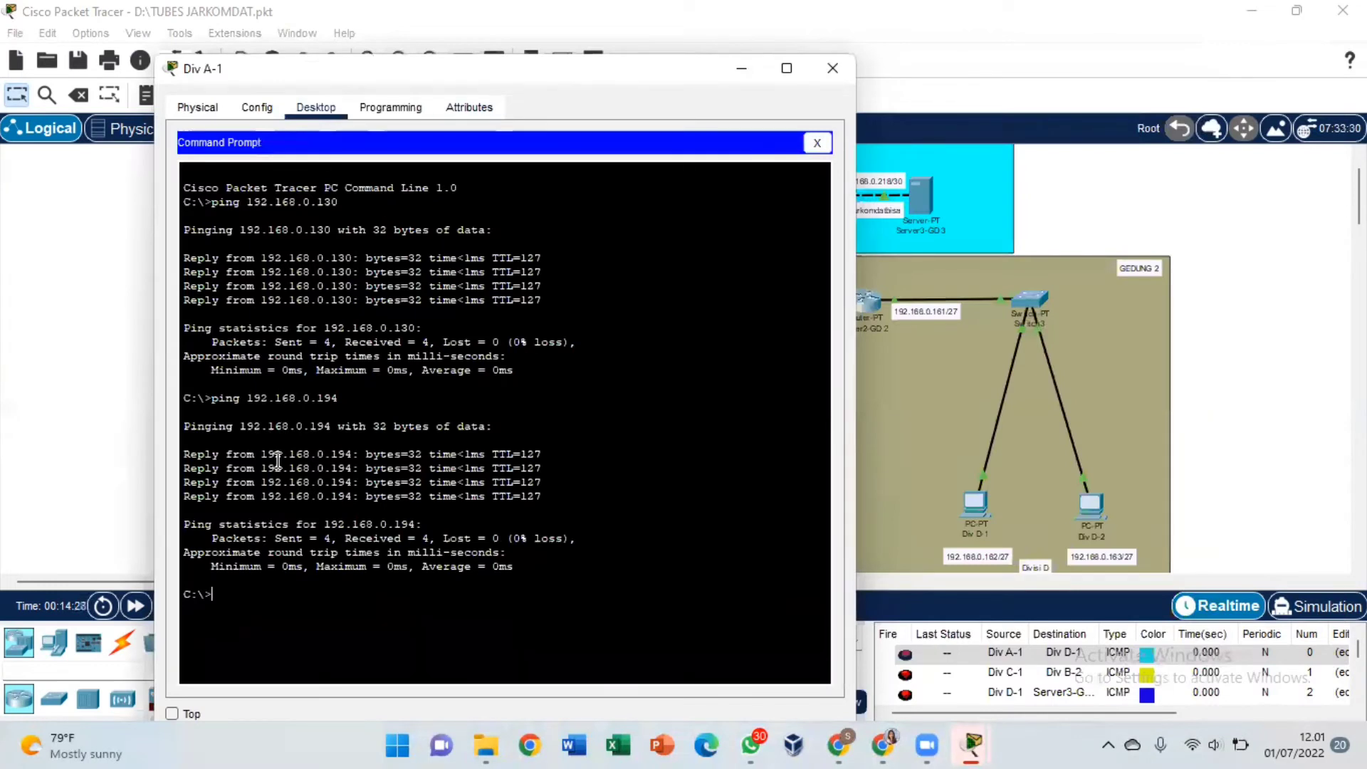
type("192.168.0.162")
key("Return")
key("Up")
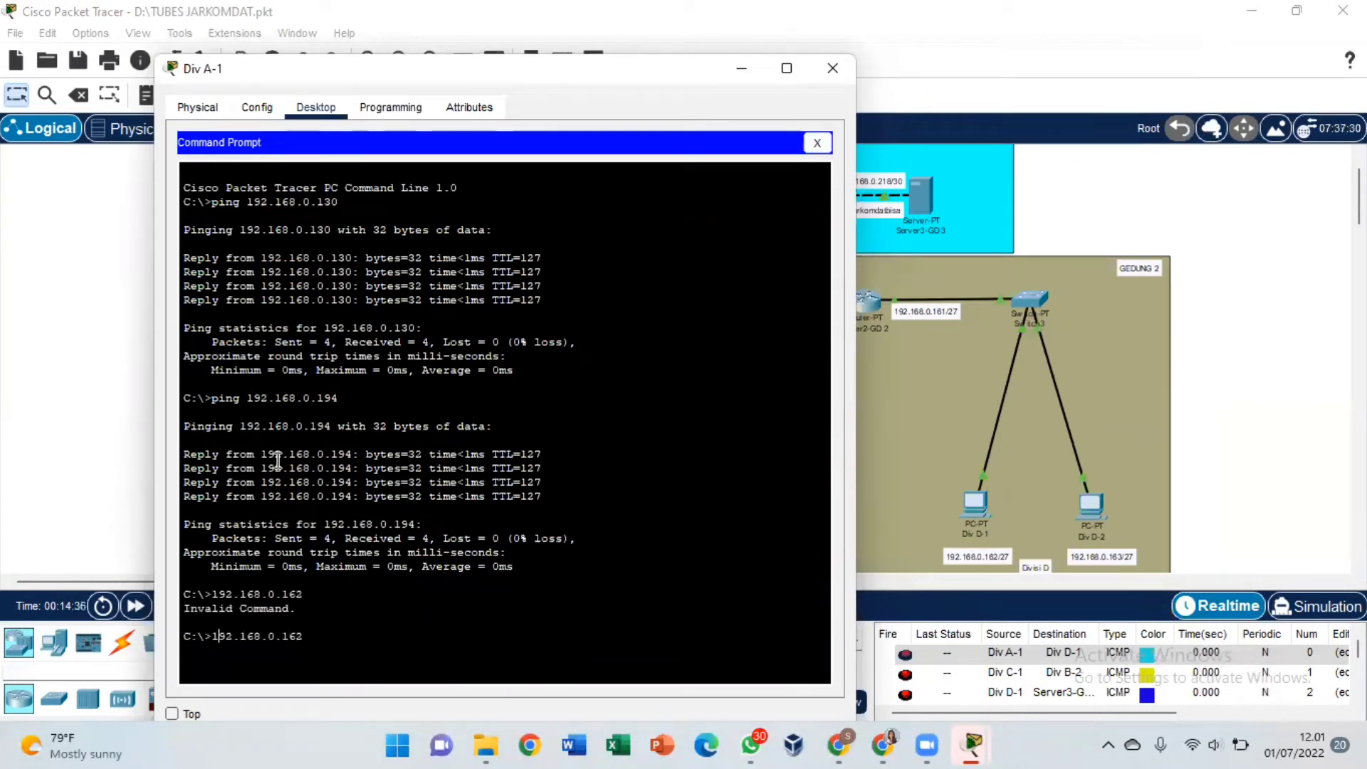
key("Home")
type("ping")
key("Return")
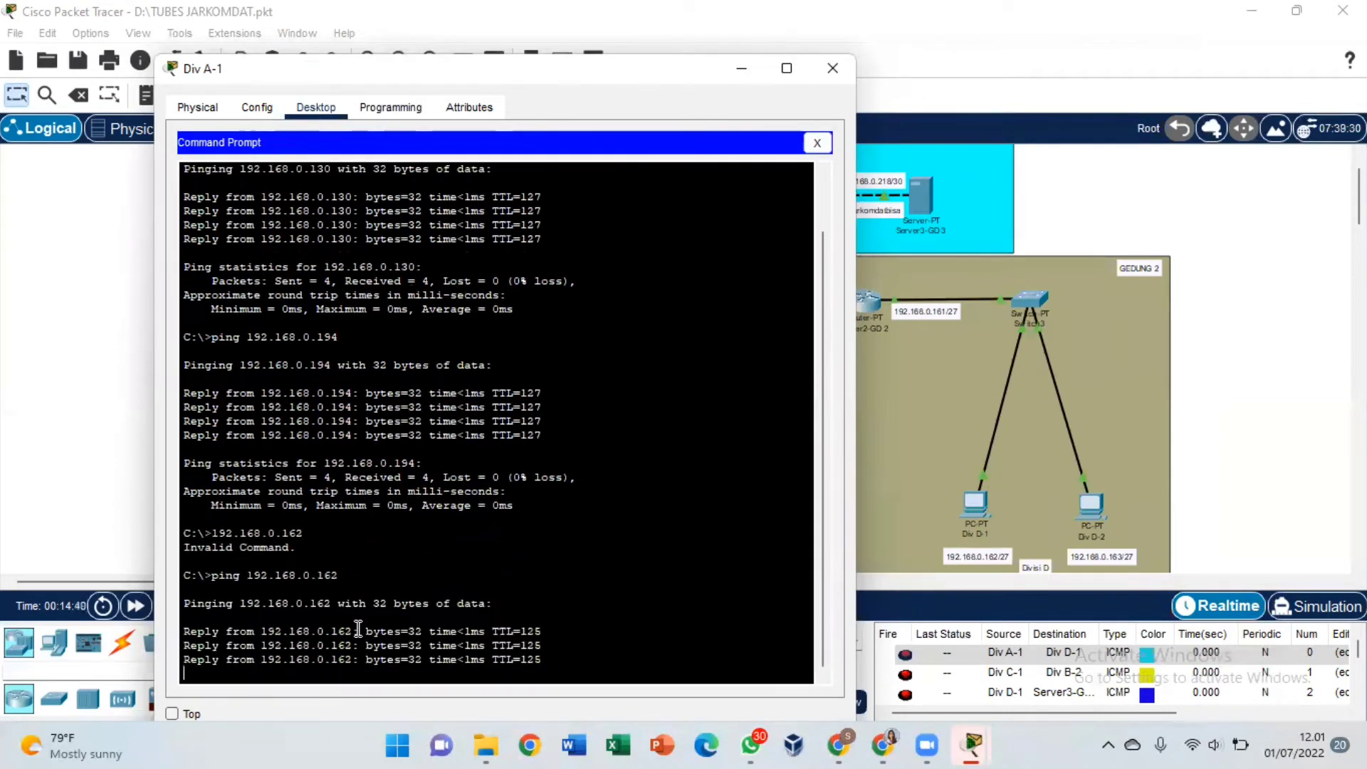
left_click(824, 68)
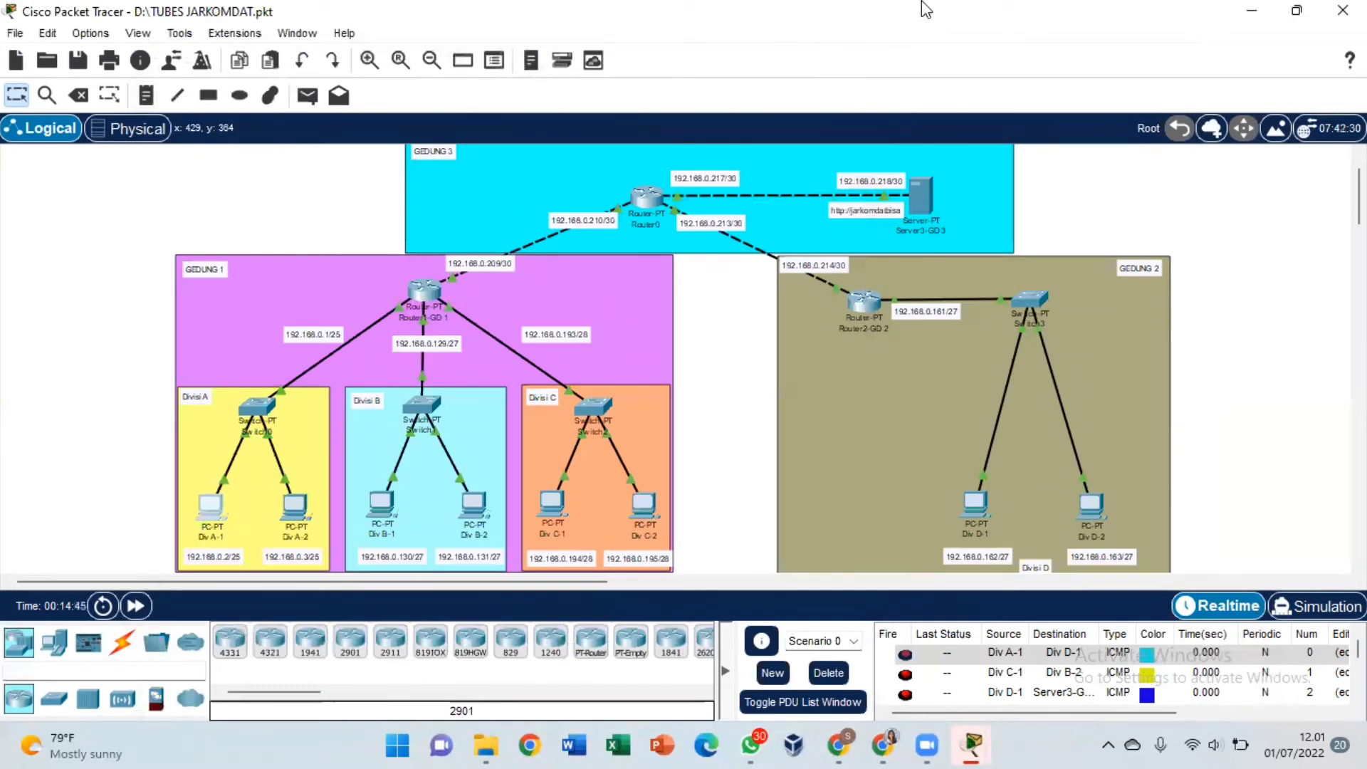
Step: Open index.html from the HTTP service of Server3-GD 3 to review the web page's source
left_click(926, 191)
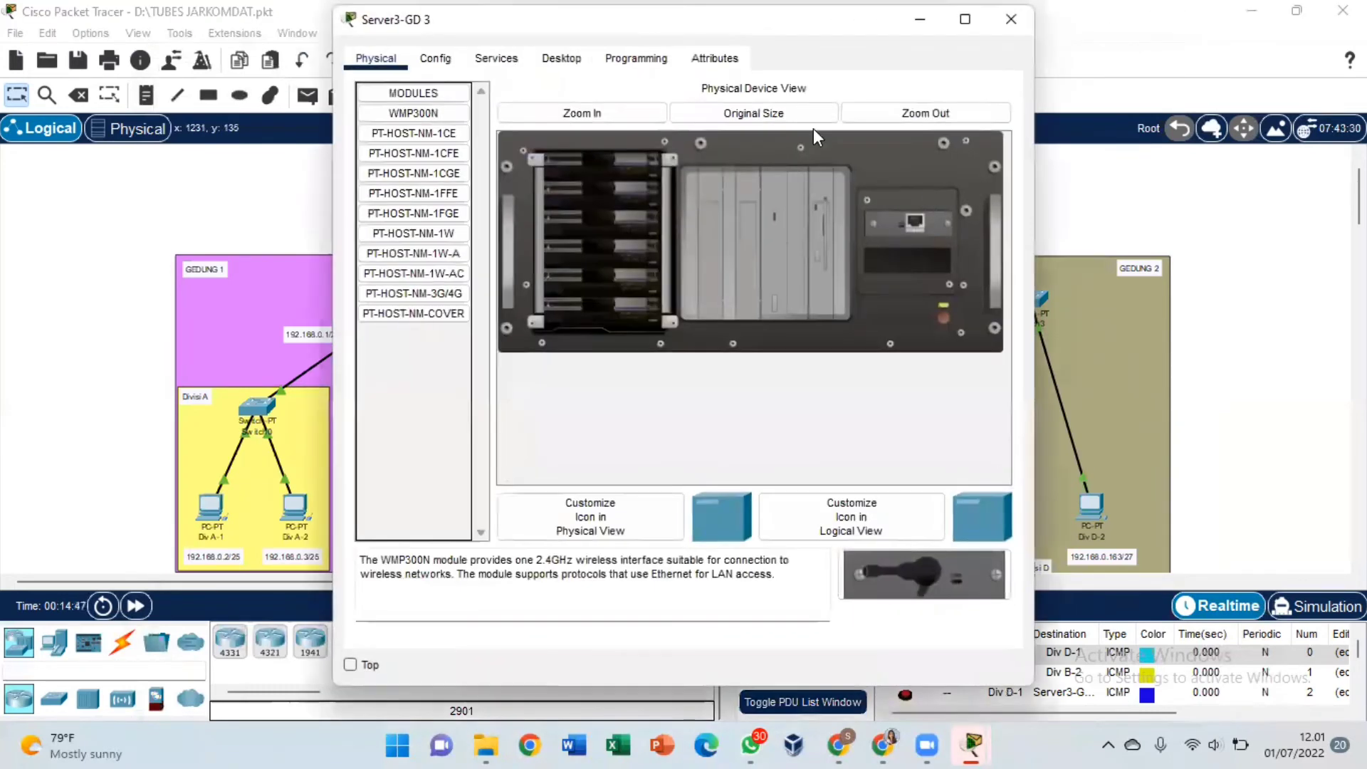
left_click(497, 61)
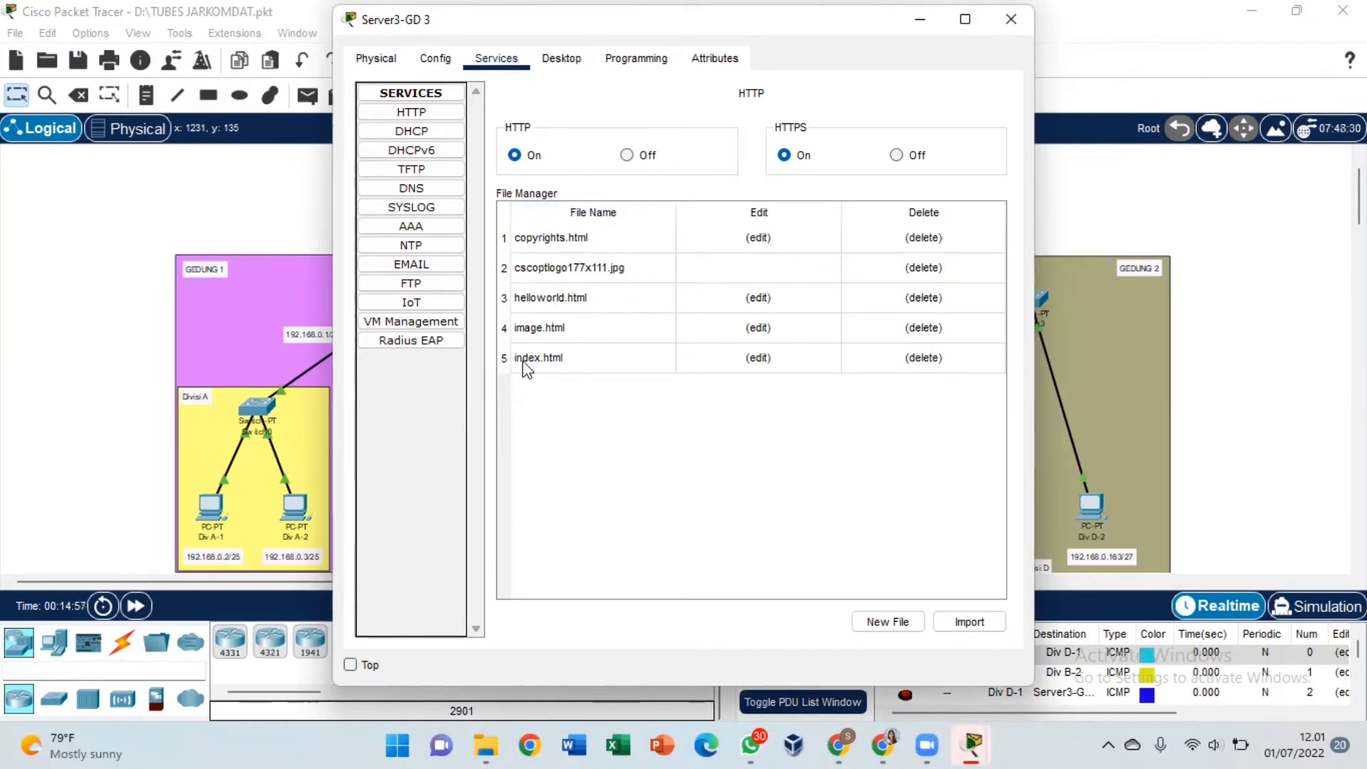
left_click(761, 358)
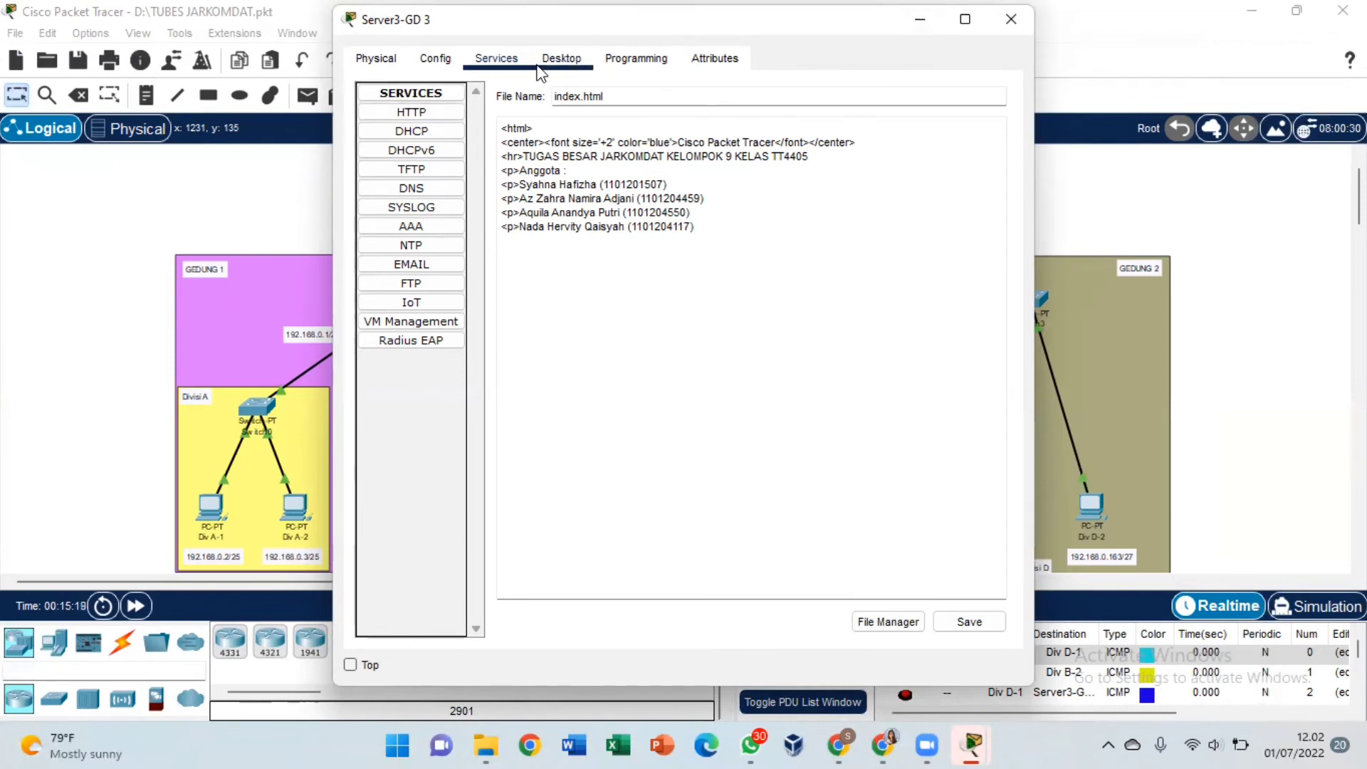
Step: Examine the jarkomdatbisa record and its address in the server's DNS service, and close the server window
left_click(432, 191)
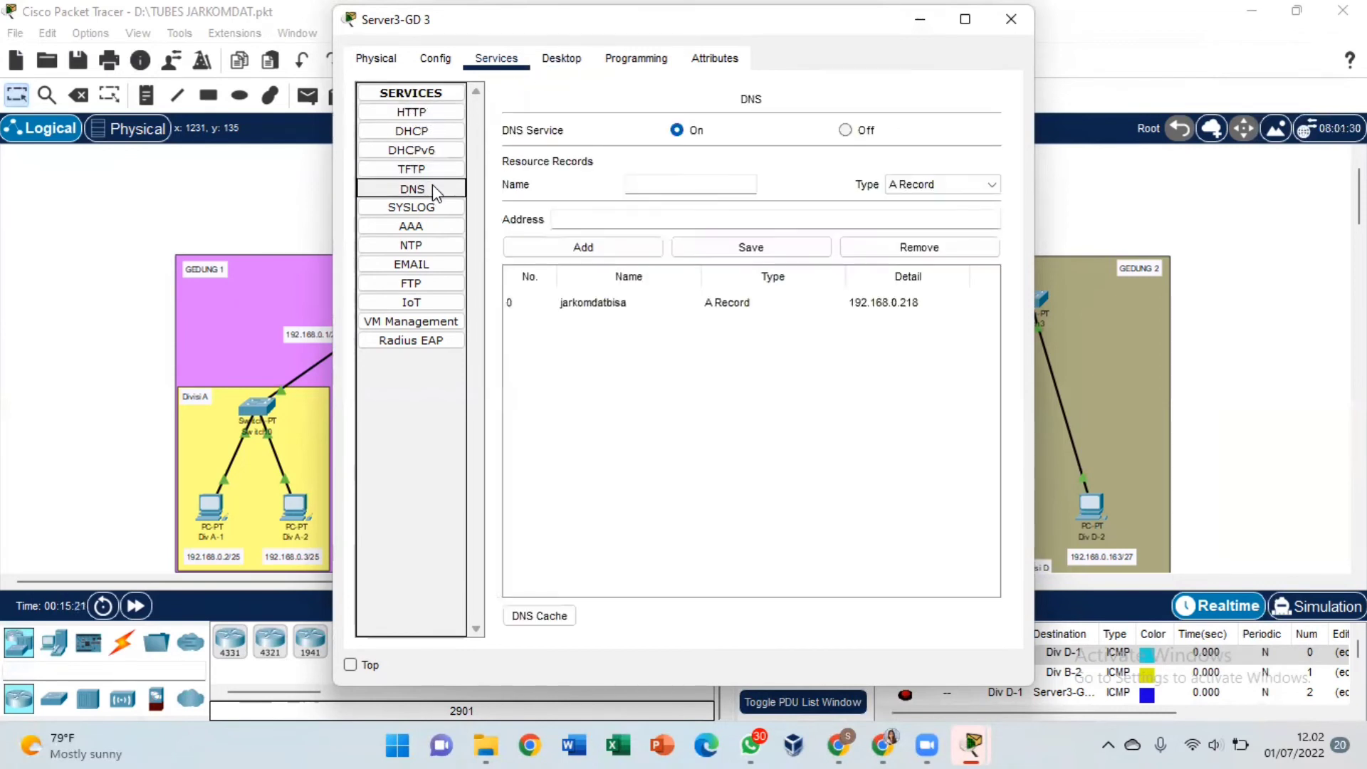
left_click(718, 183)
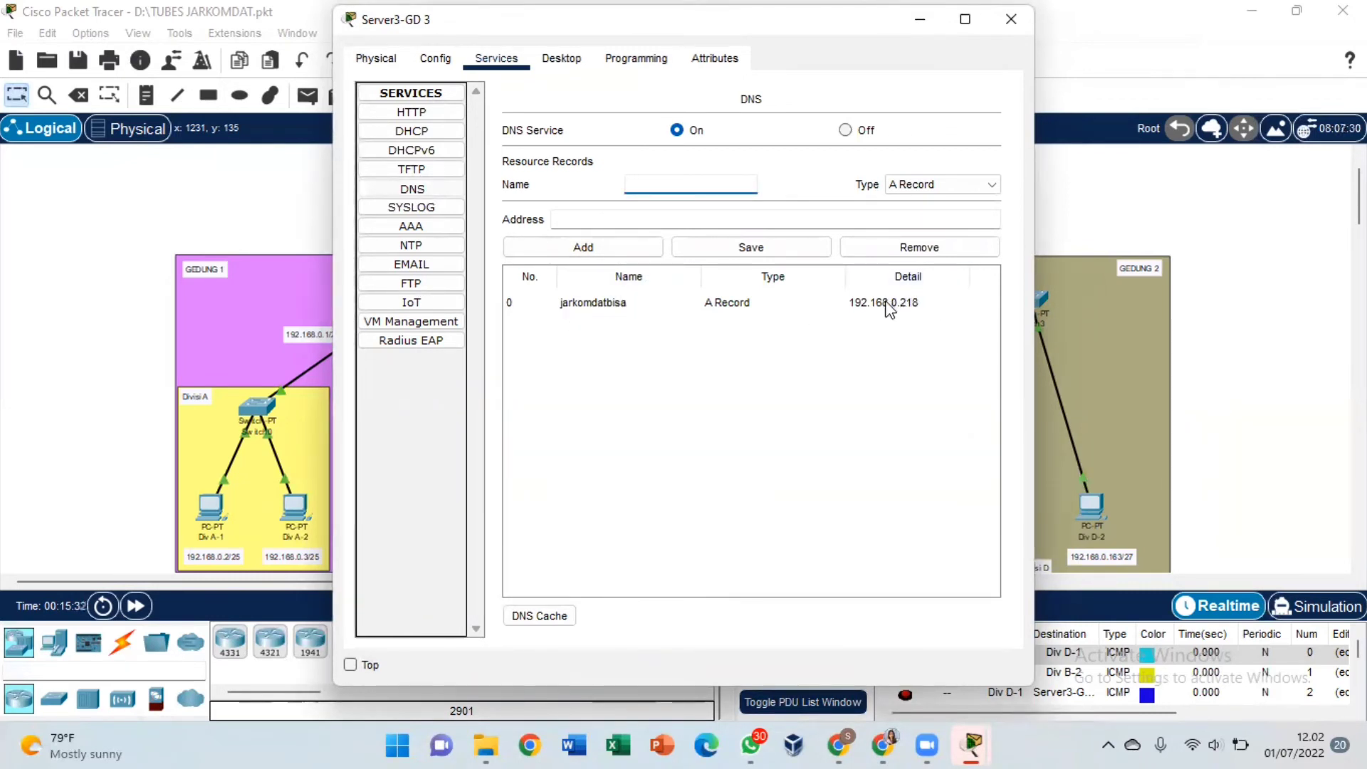
left_click(863, 310)
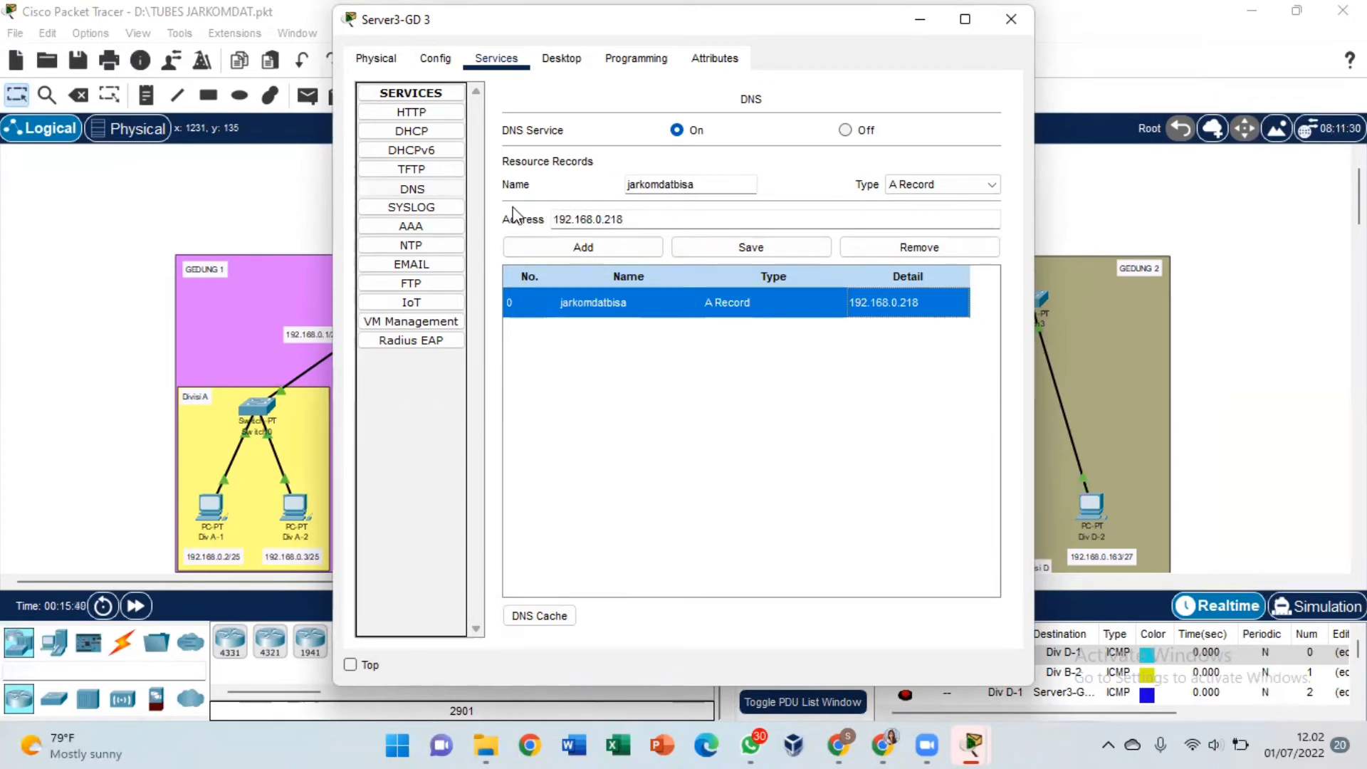
left_click(646, 217)
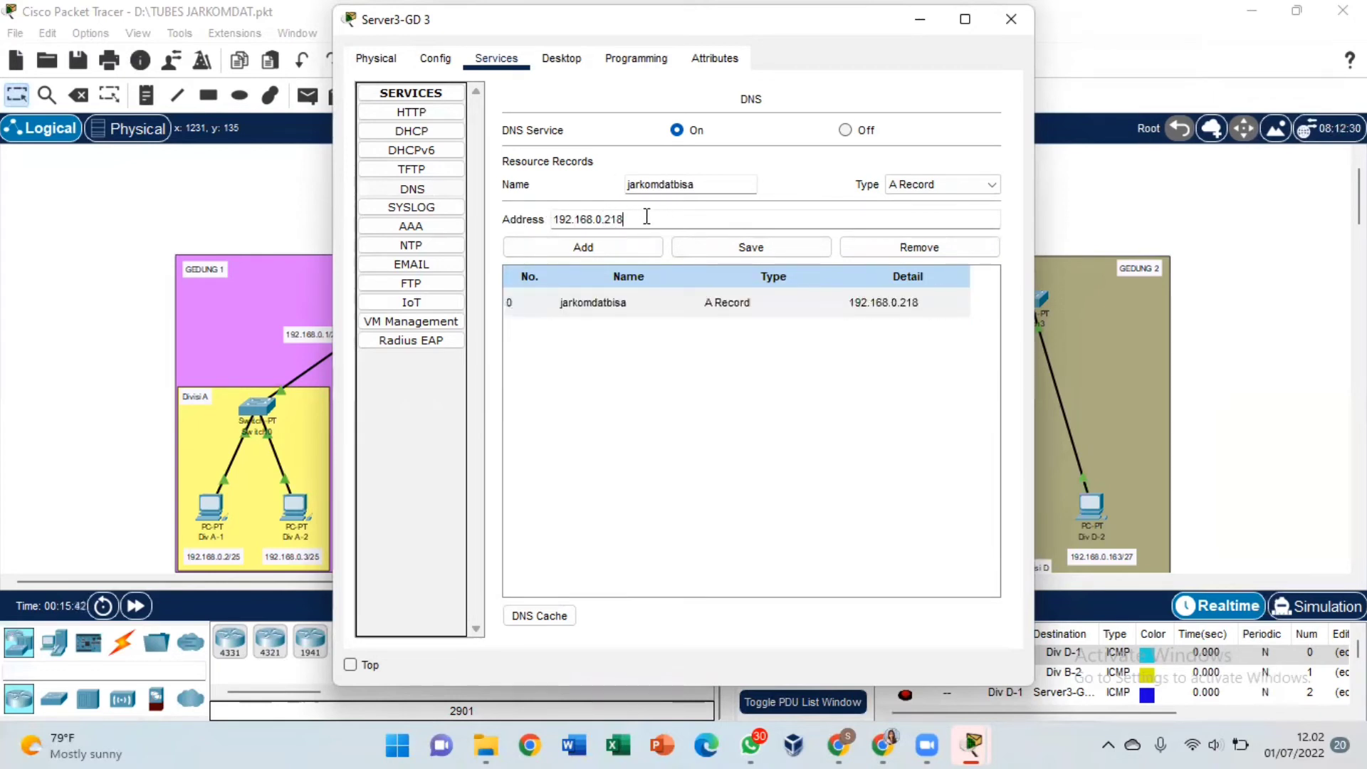
double_click(647, 216)
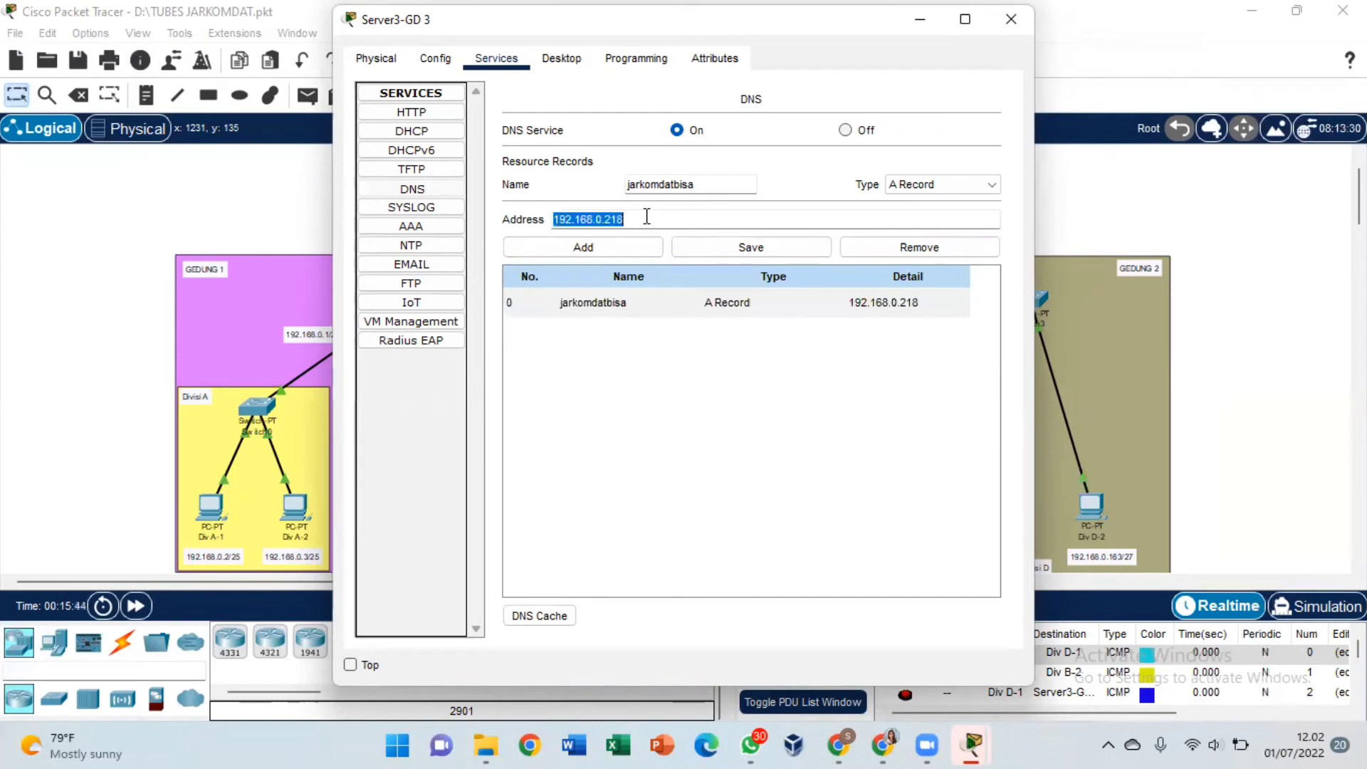
left_click(1021, 29)
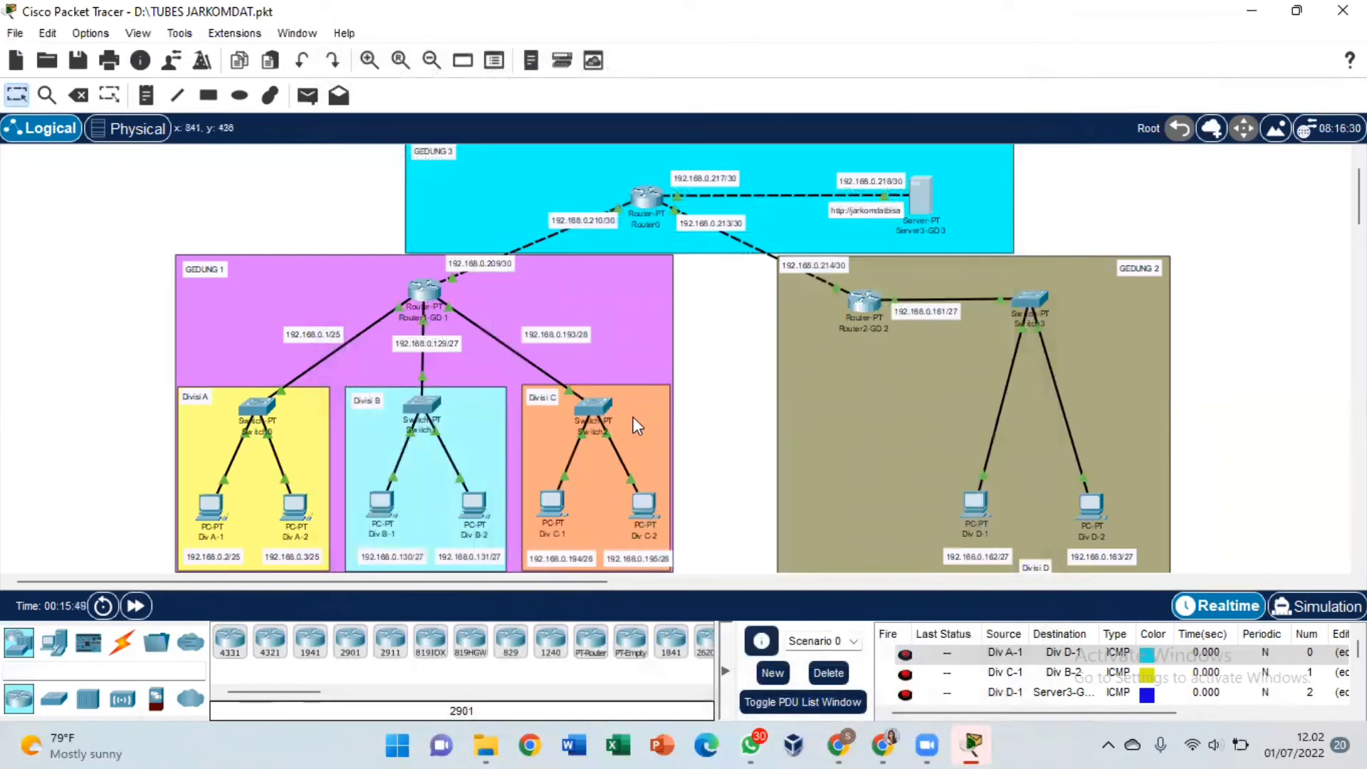
Step: Check the DNS server address in the IP configuration of PC Div A-1, and close its window
left_click(212, 508)
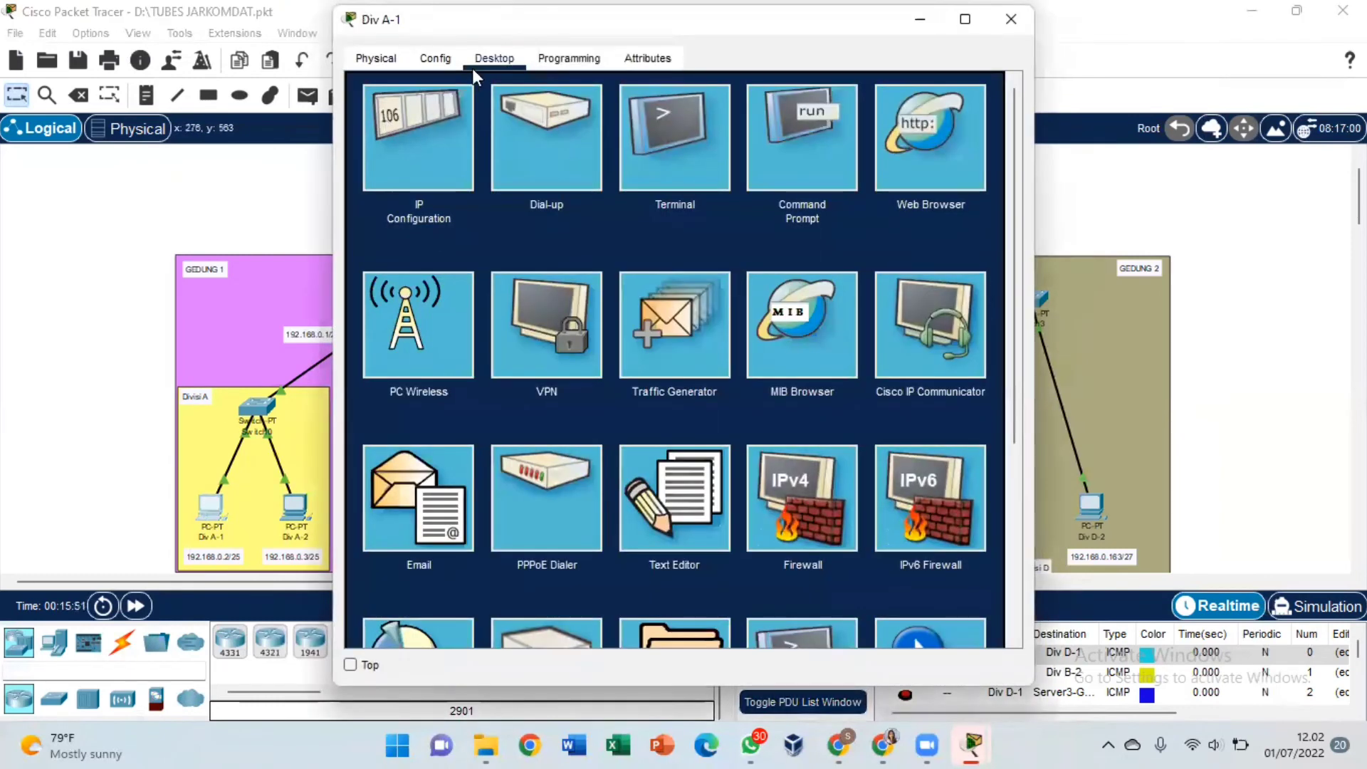
left_click(408, 121)
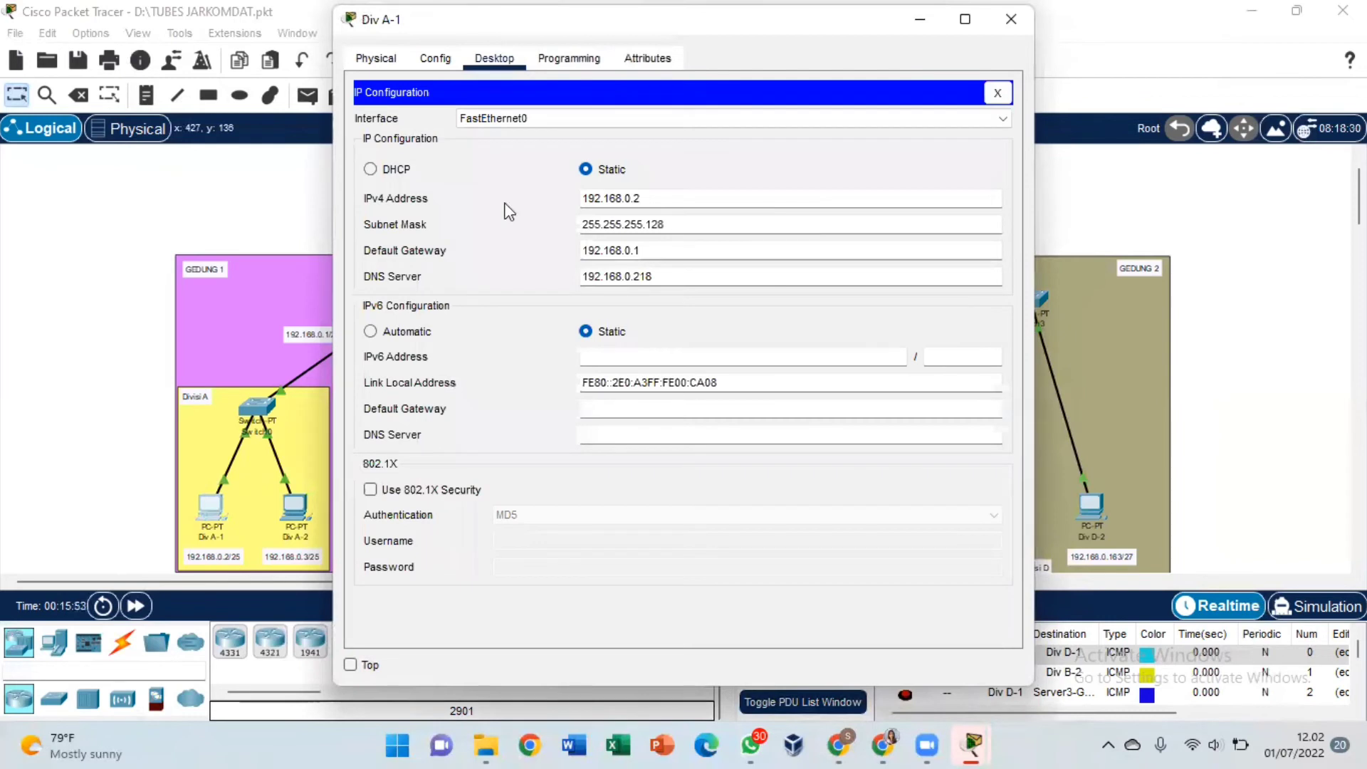
double_click(668, 278)
left_click(669, 278)
left_click(1017, 16)
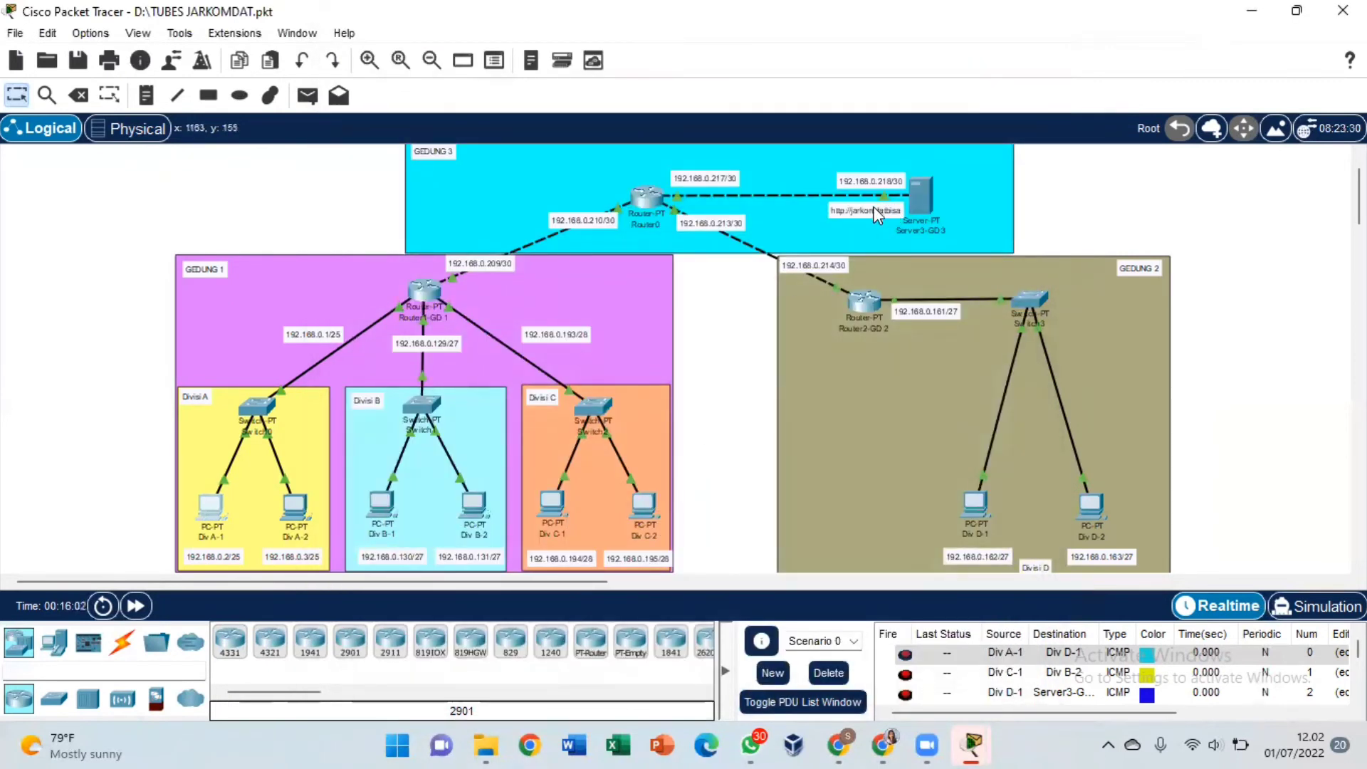
Step: Load jarkomdatbisa in the Web Browser of PC Div A-2 to test the server's page, and close the PC's window
left_click(294, 507)
left_click(494, 57)
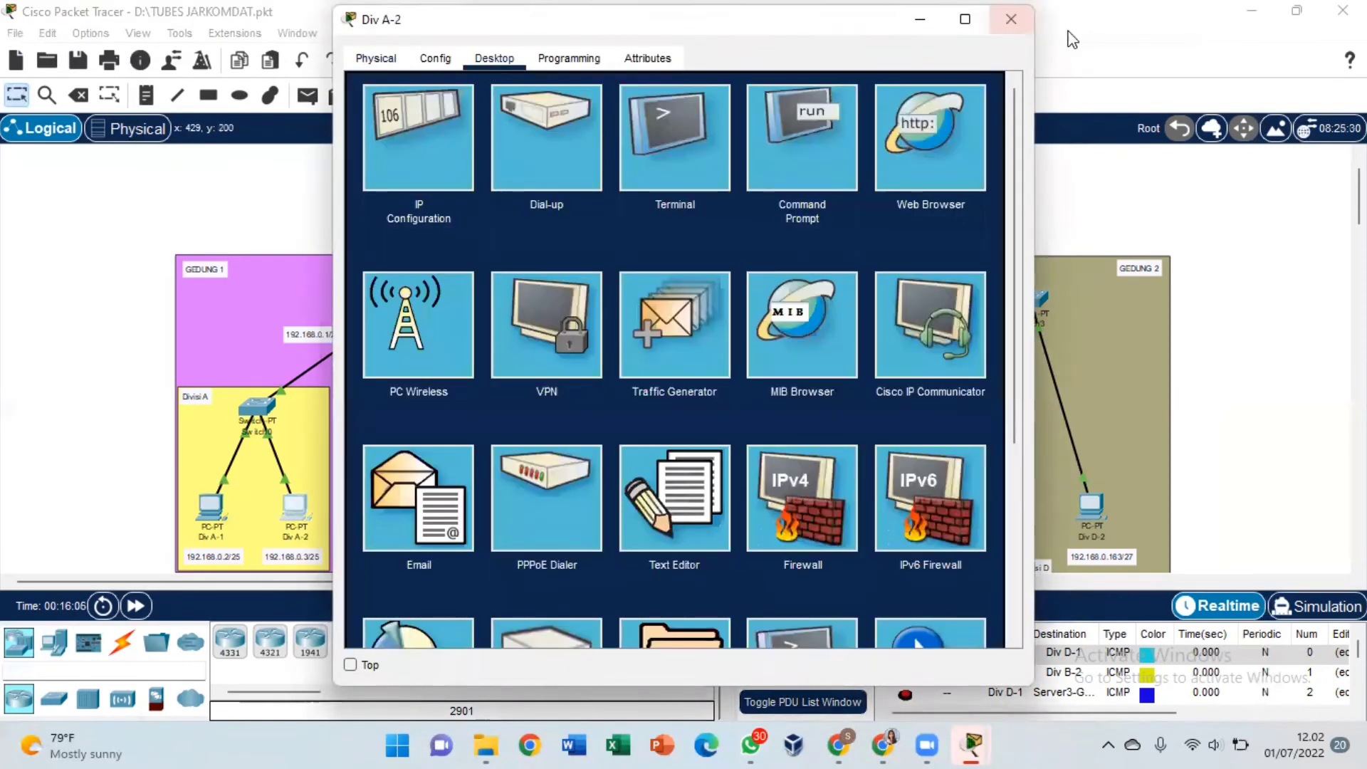
left_click(965, 147)
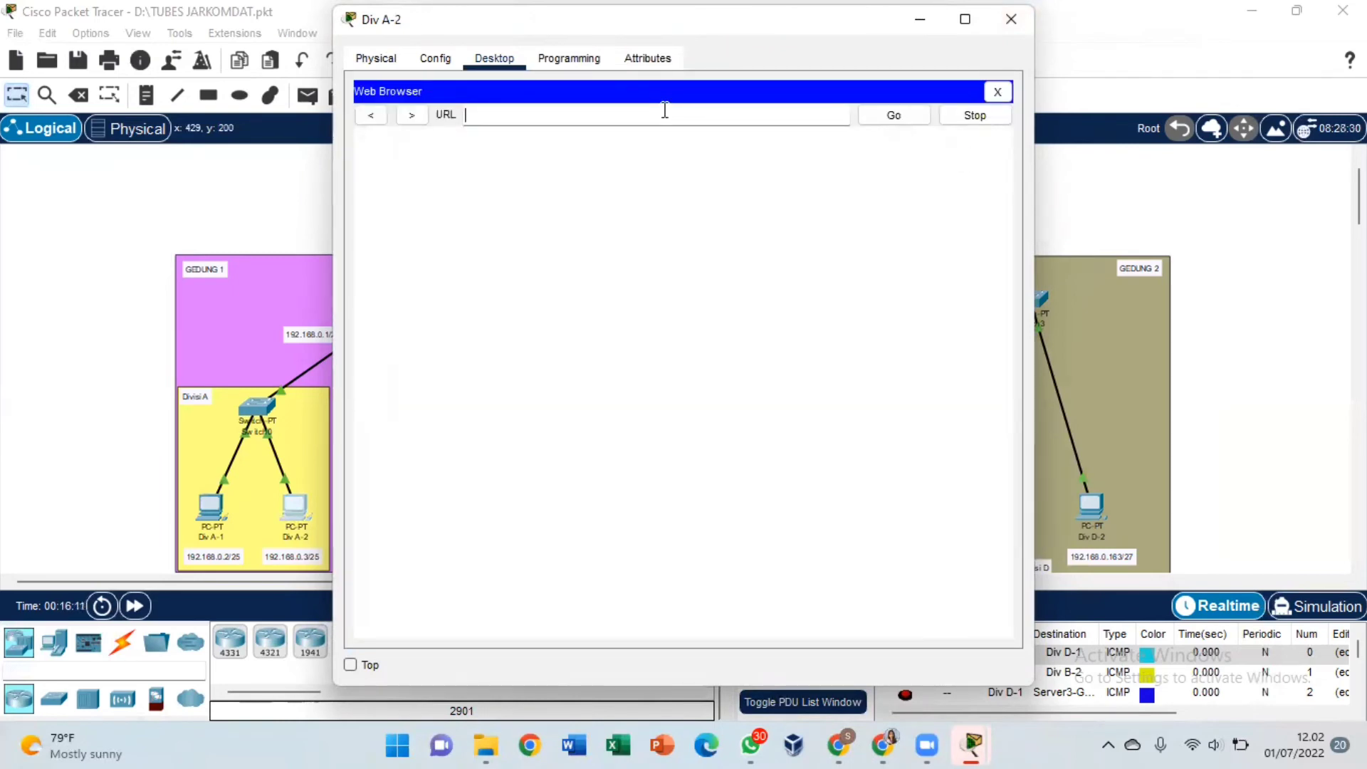
type("jarkomdatbisa")
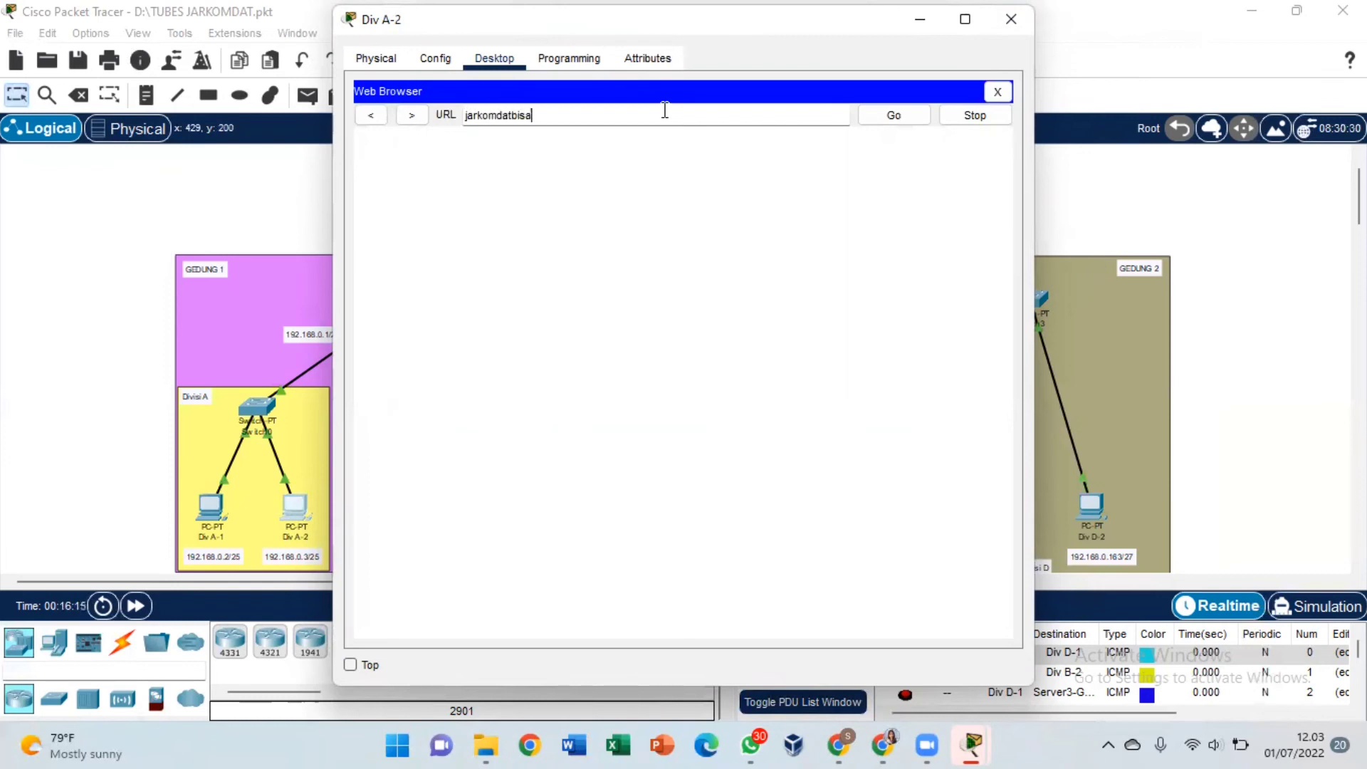
left_click(917, 117)
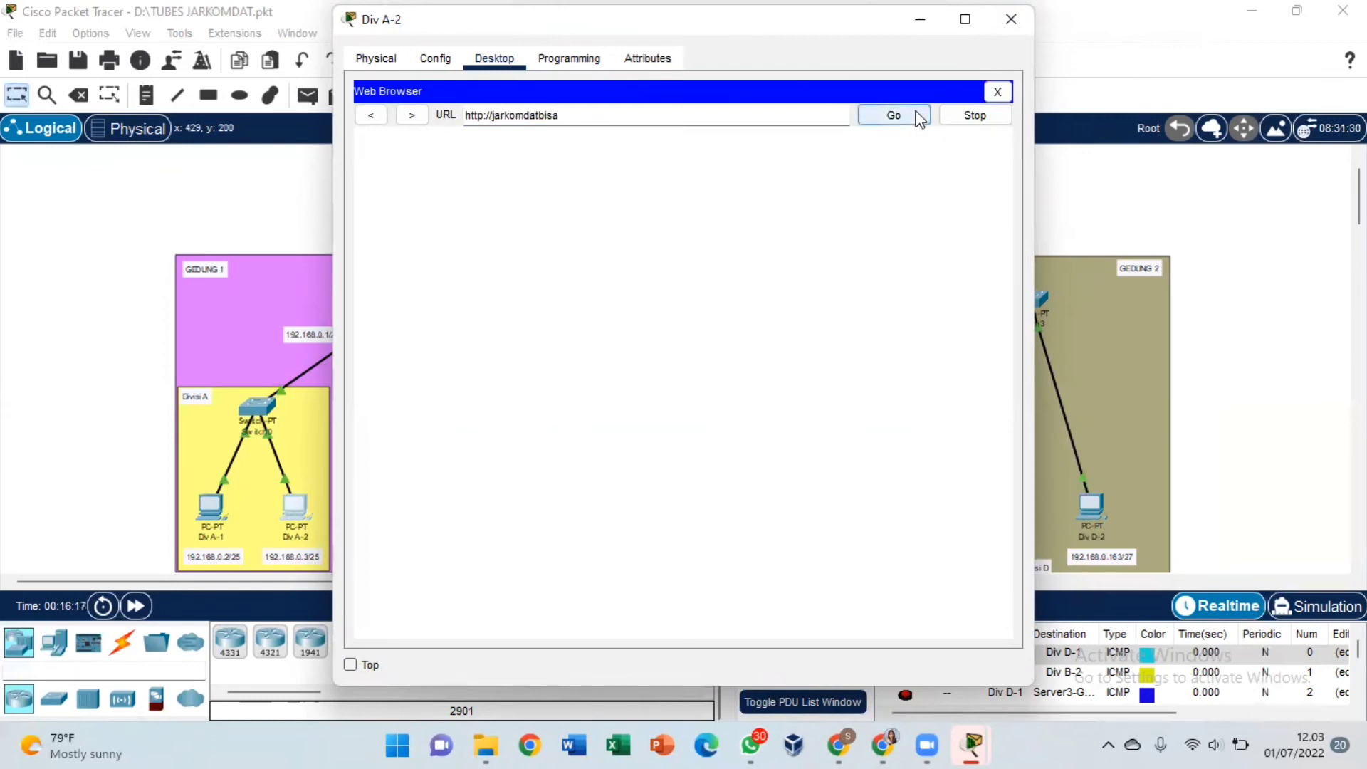
left_click(918, 118)
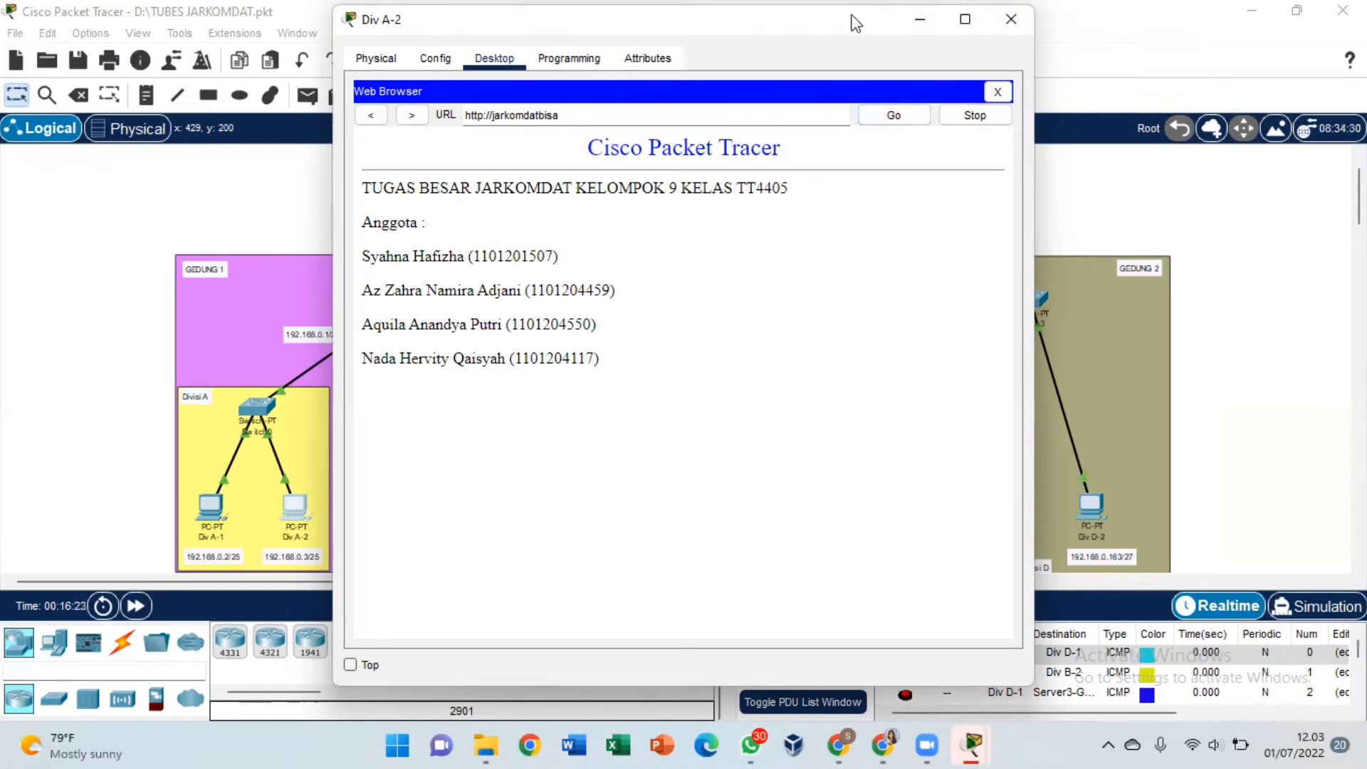
left_click_drag(850, 22, 627, 98)
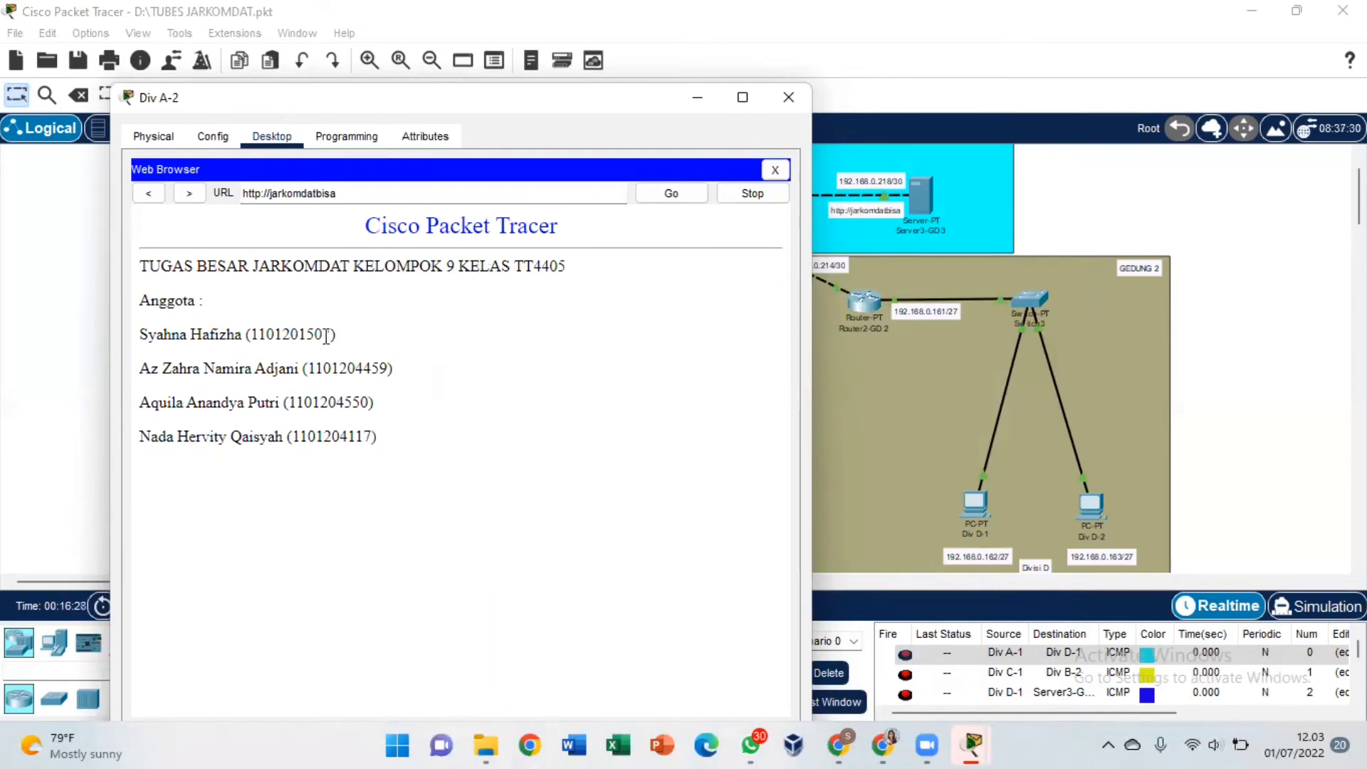
left_click(789, 94)
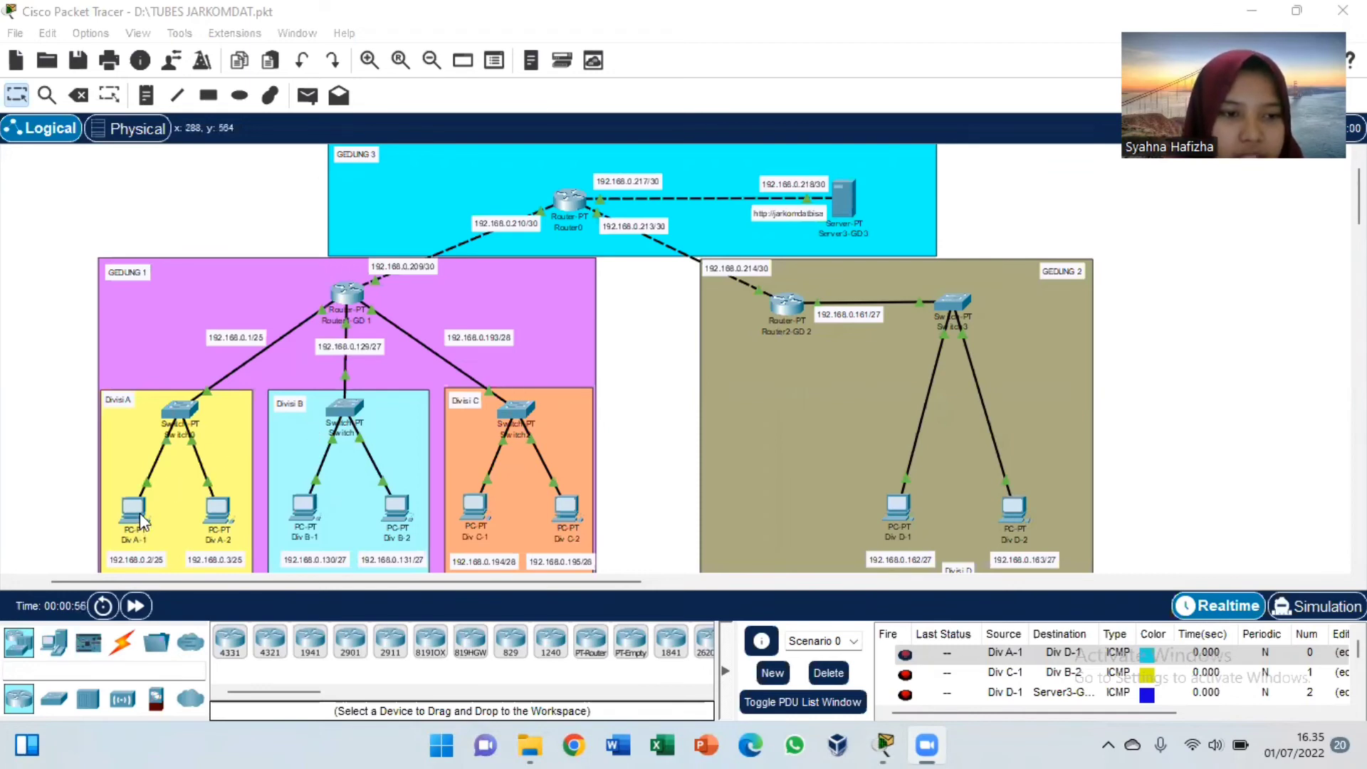
Step: Send a simple PDU from PC Div A-1 to Server3-GD 3 in Gedung 3
left_click(307, 96)
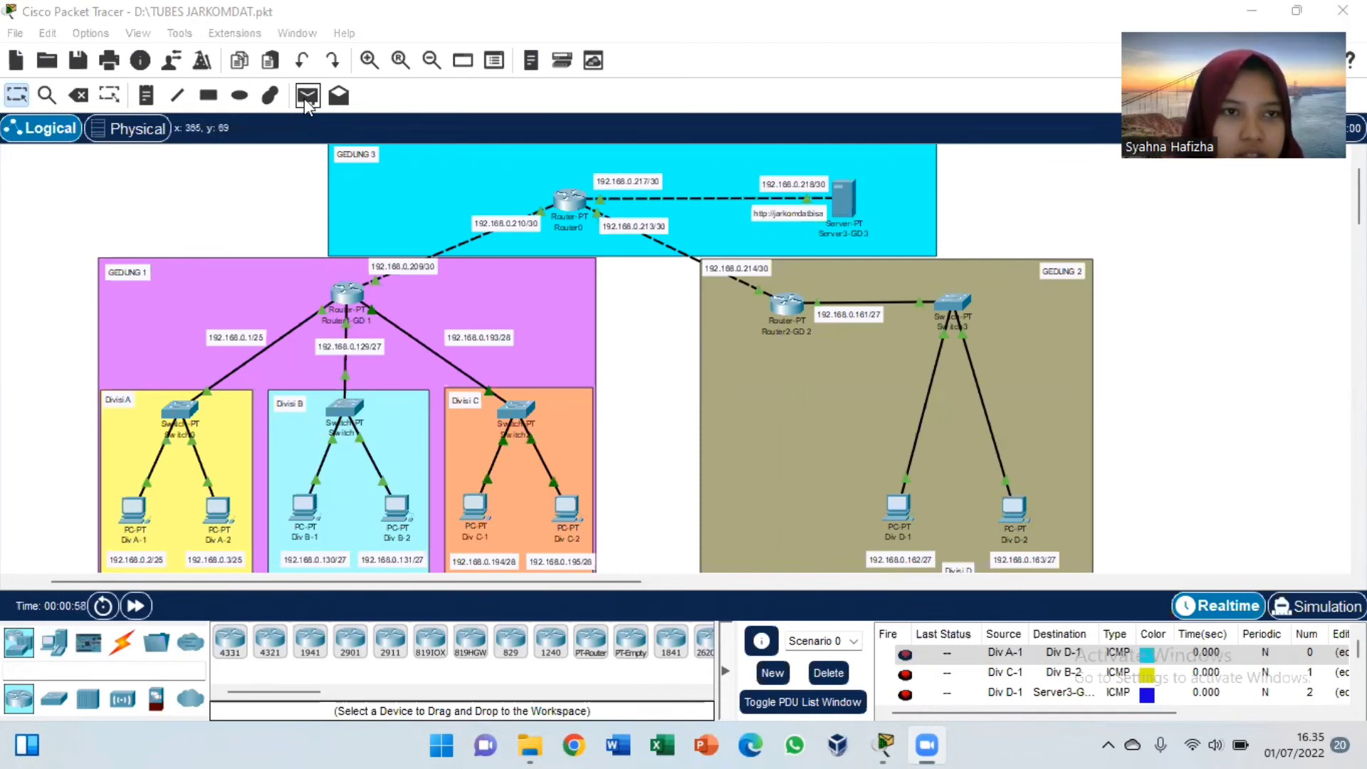
left_click(134, 508)
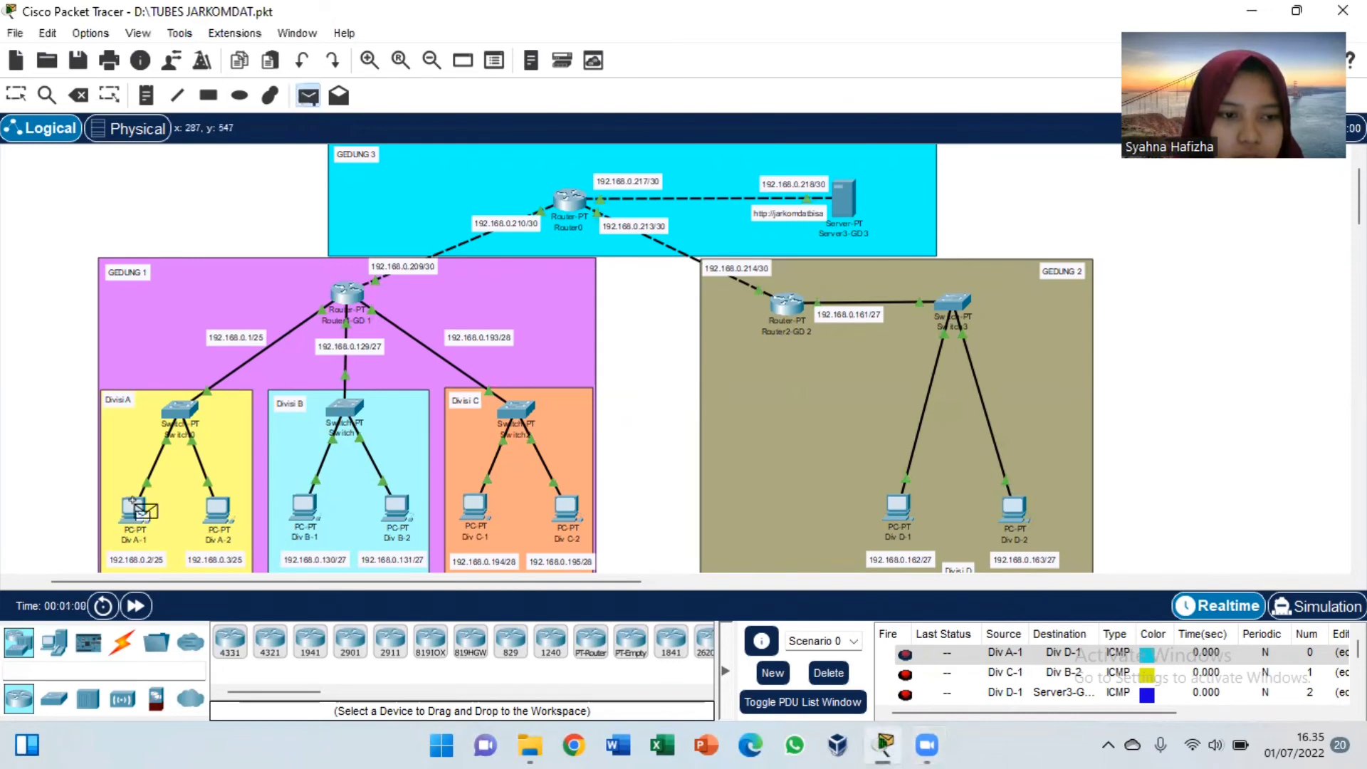
left_click(841, 196)
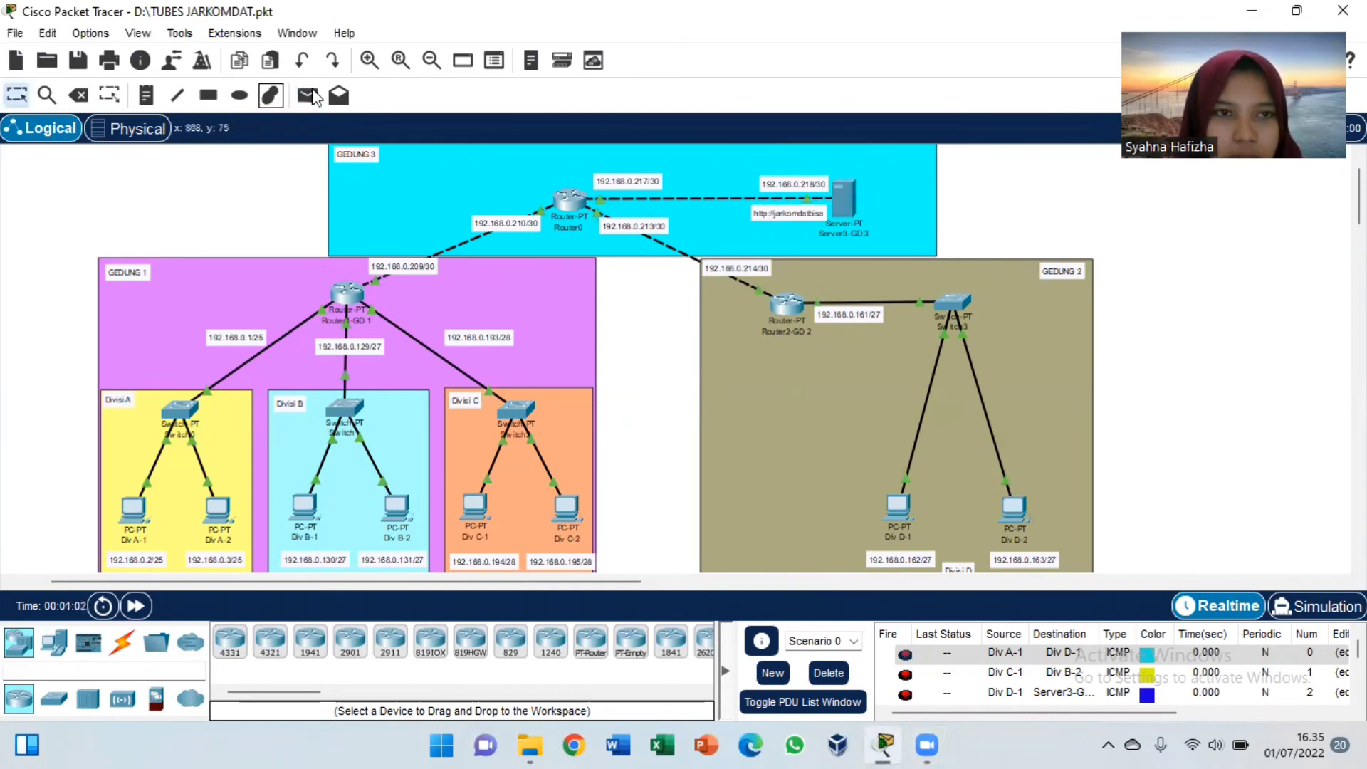
Step: Send simple PDUs from PCs Div B-1, Div C-1 and Div D-1 to Server3-GD 3 in Gedung 3
left_click(317, 97)
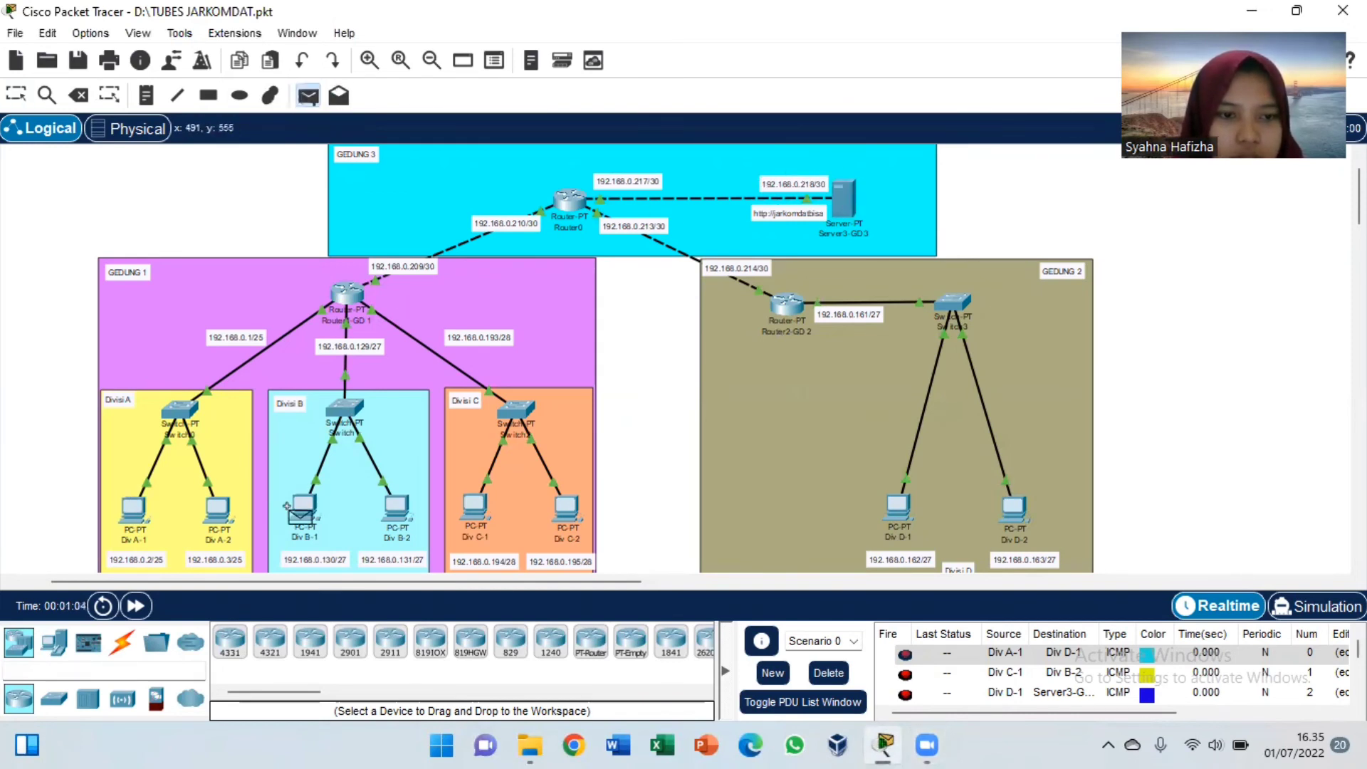
left_click(311, 502)
left_click(844, 199)
left_click(313, 95)
left_click(475, 504)
left_click(851, 210)
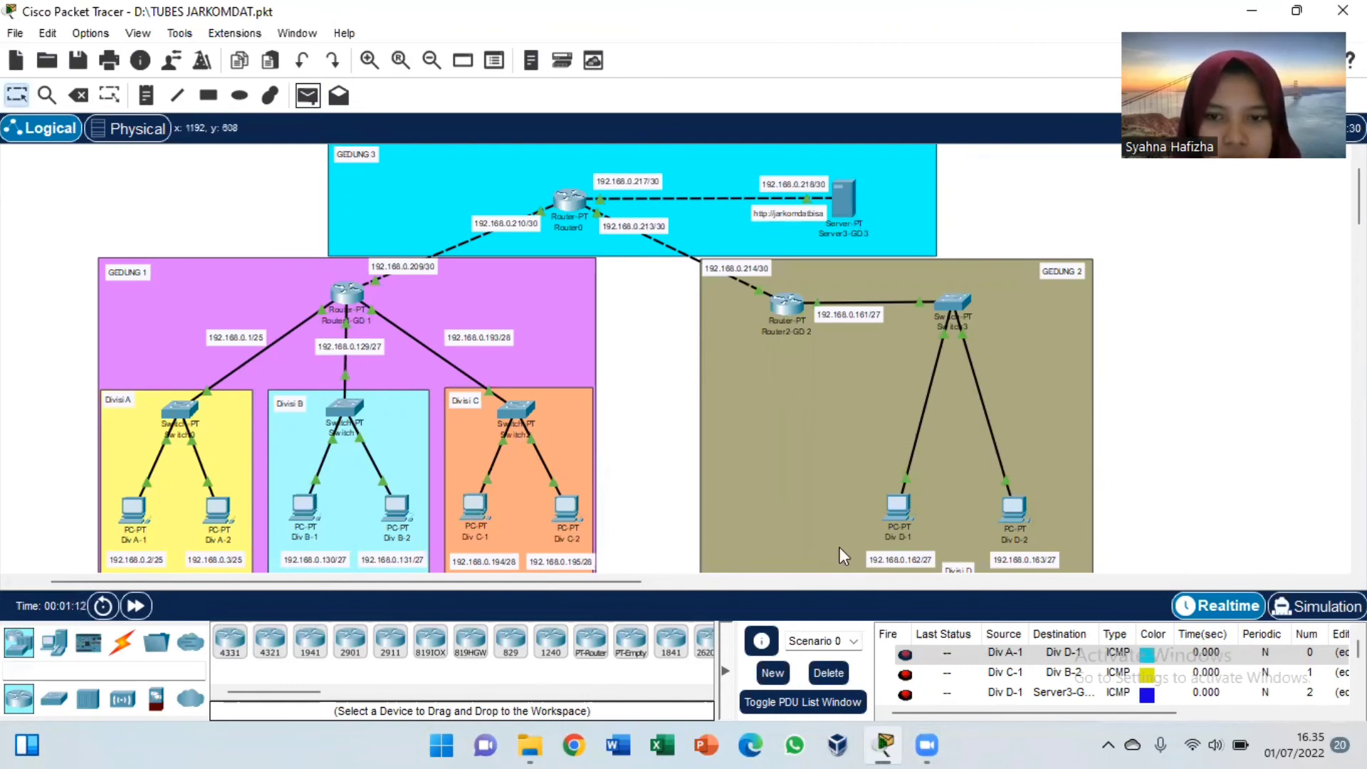
left_click(309, 95)
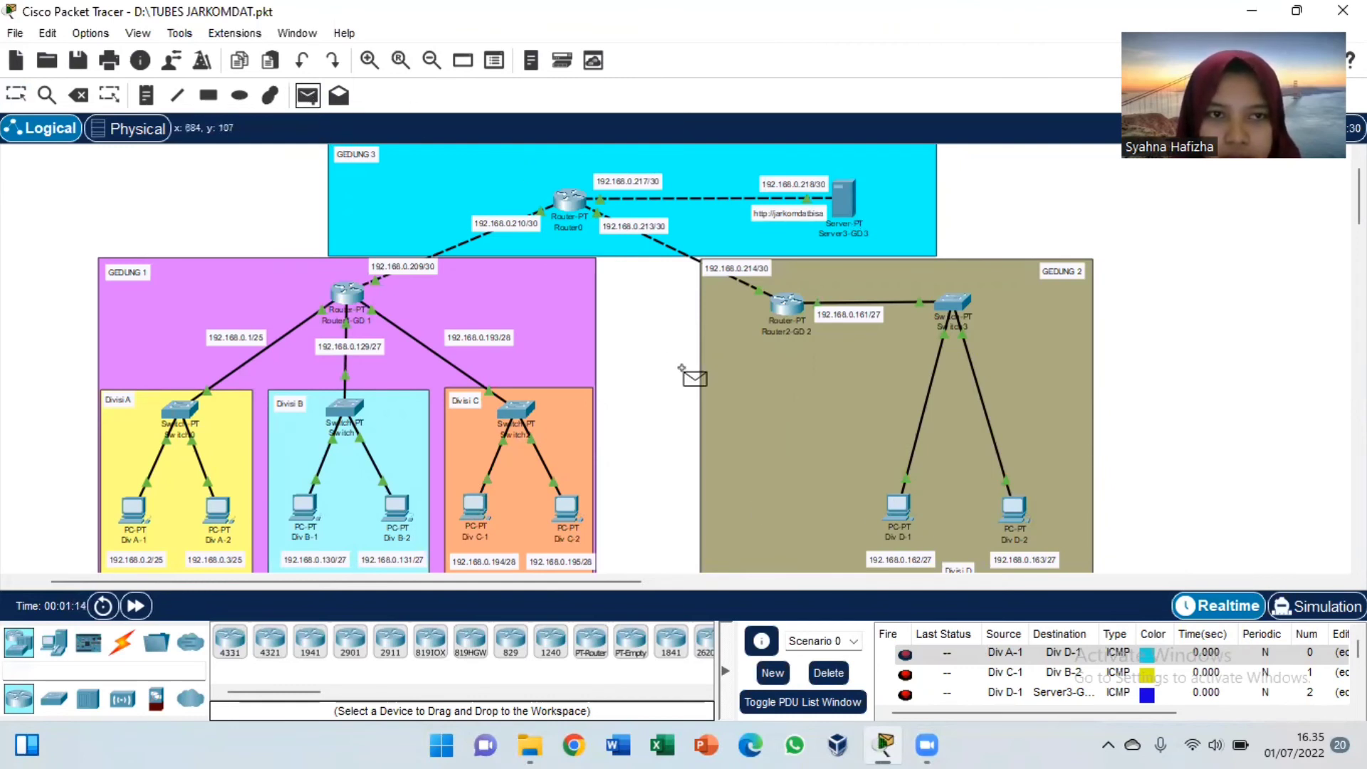
left_click(896, 507)
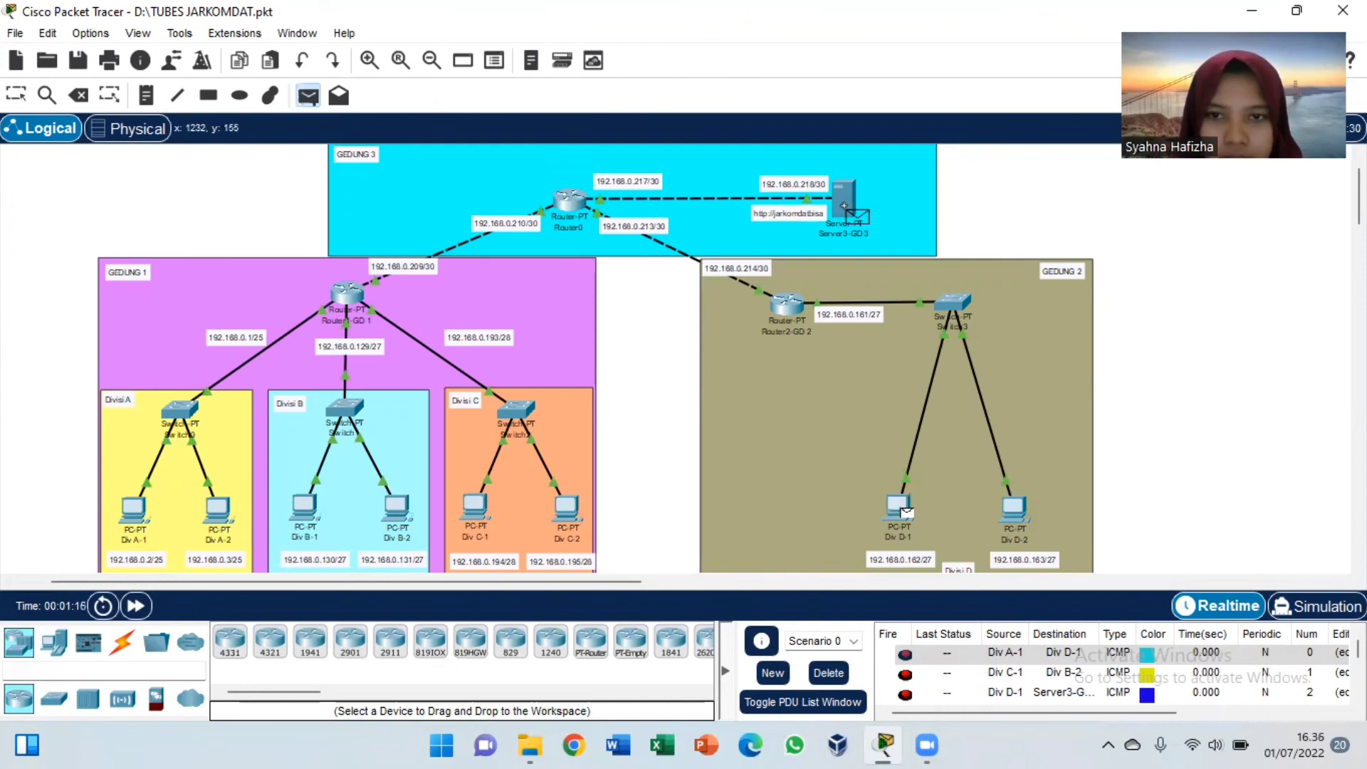
left_click(844, 203)
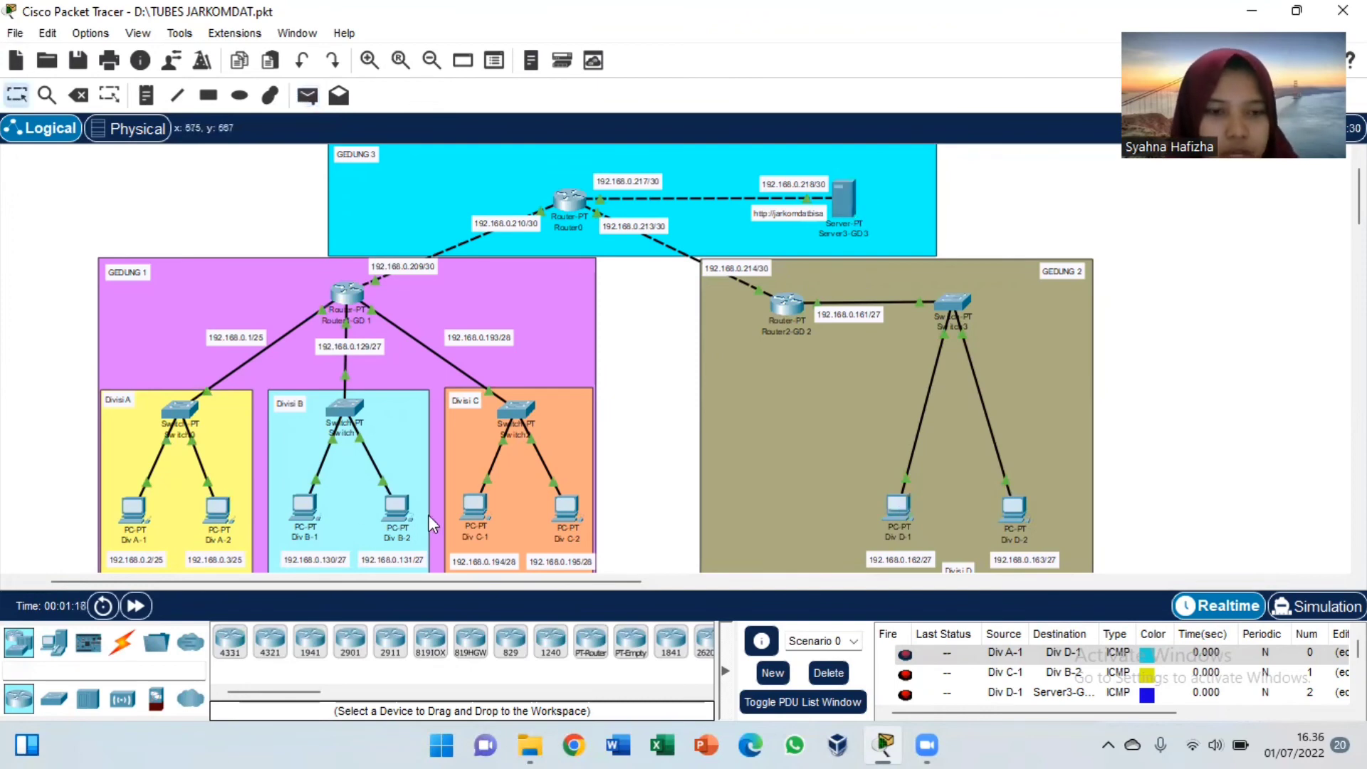
Step: Ping 192.168.0.218 from the Command Prompt of PC Div B-1, and close the PC's window
left_click(400, 501)
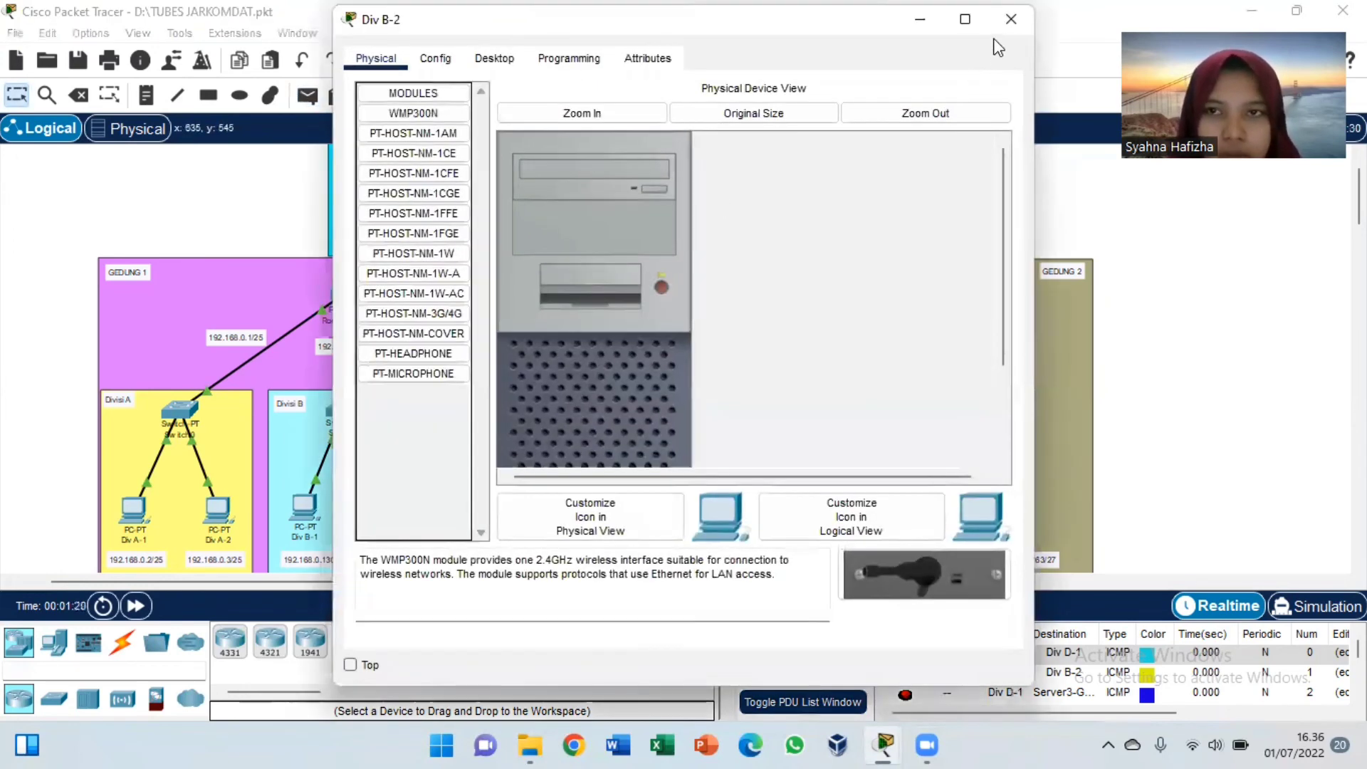
left_click(1007, 28)
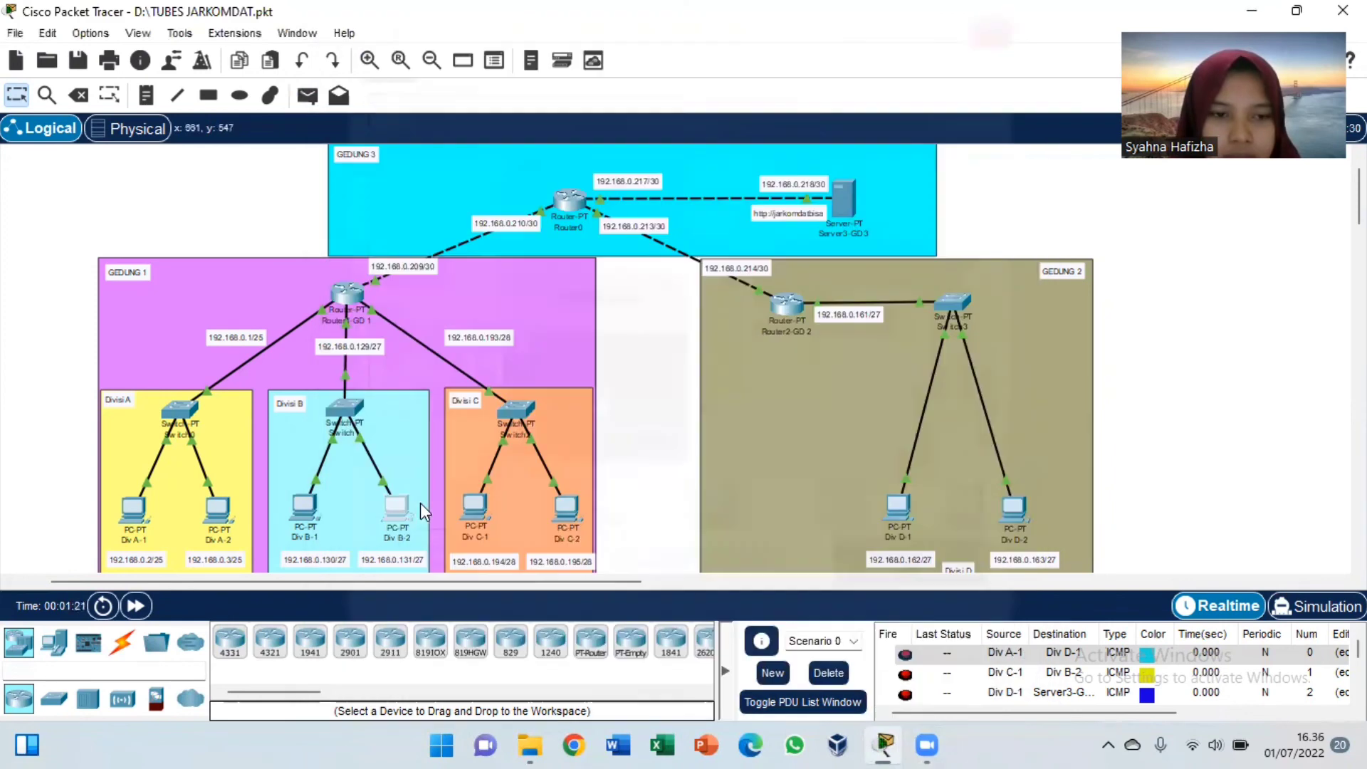
left_click(305, 507)
left_click(495, 58)
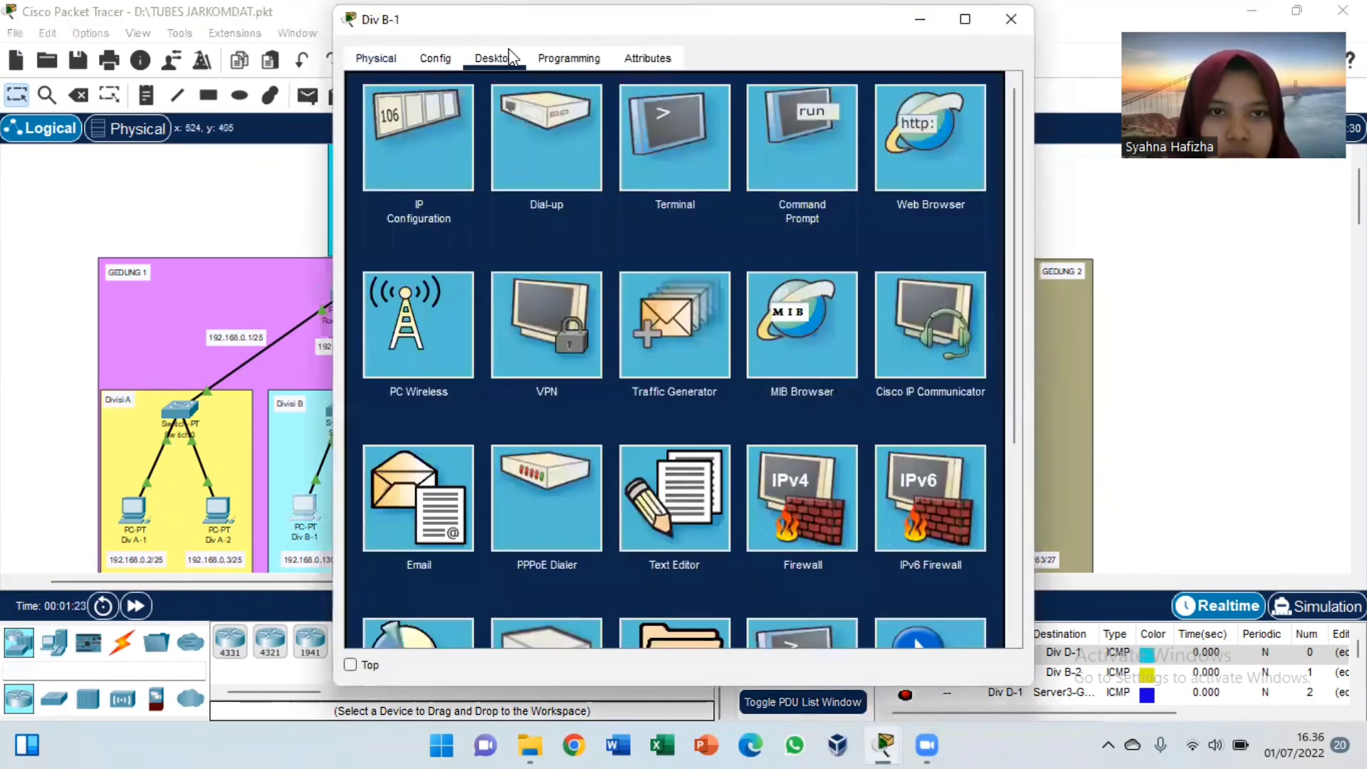
left_click(804, 140)
type("ping")
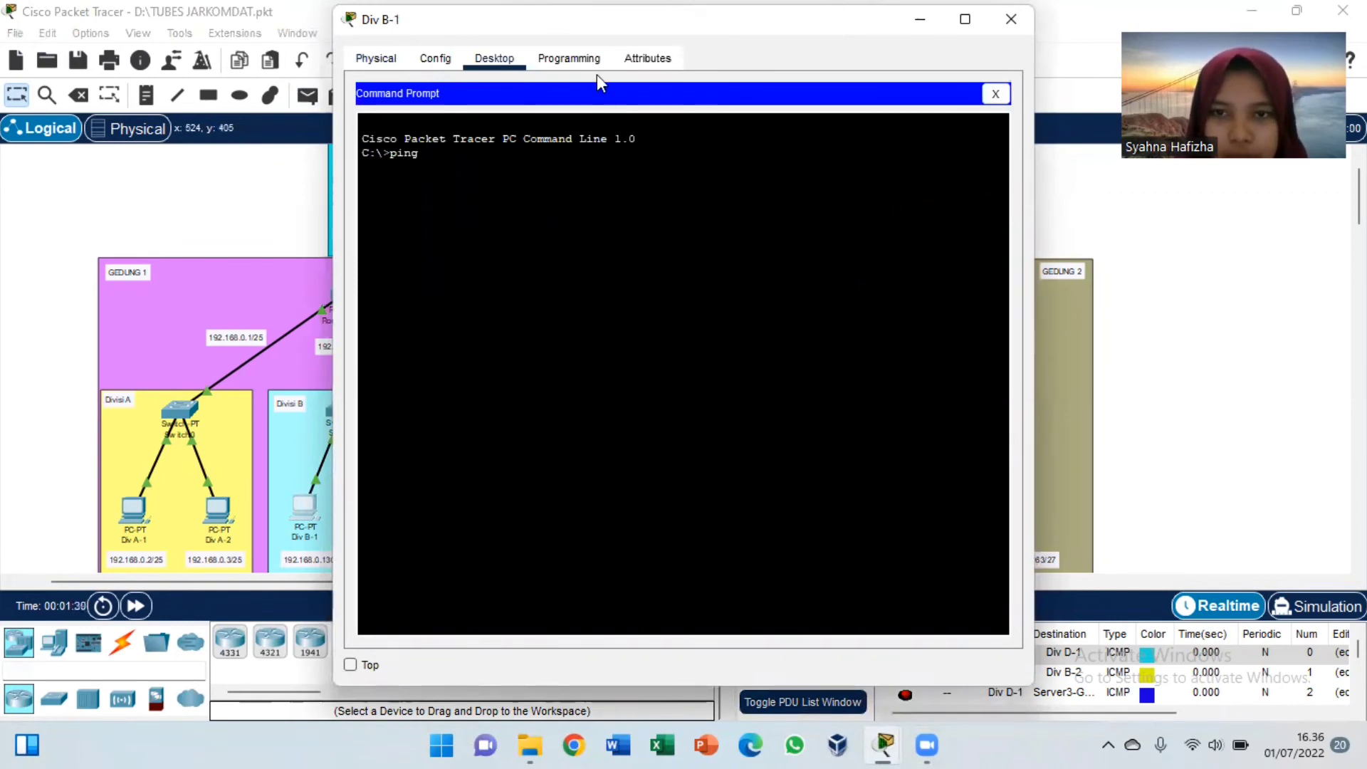
left_click_drag(836, 18, 549, 72)
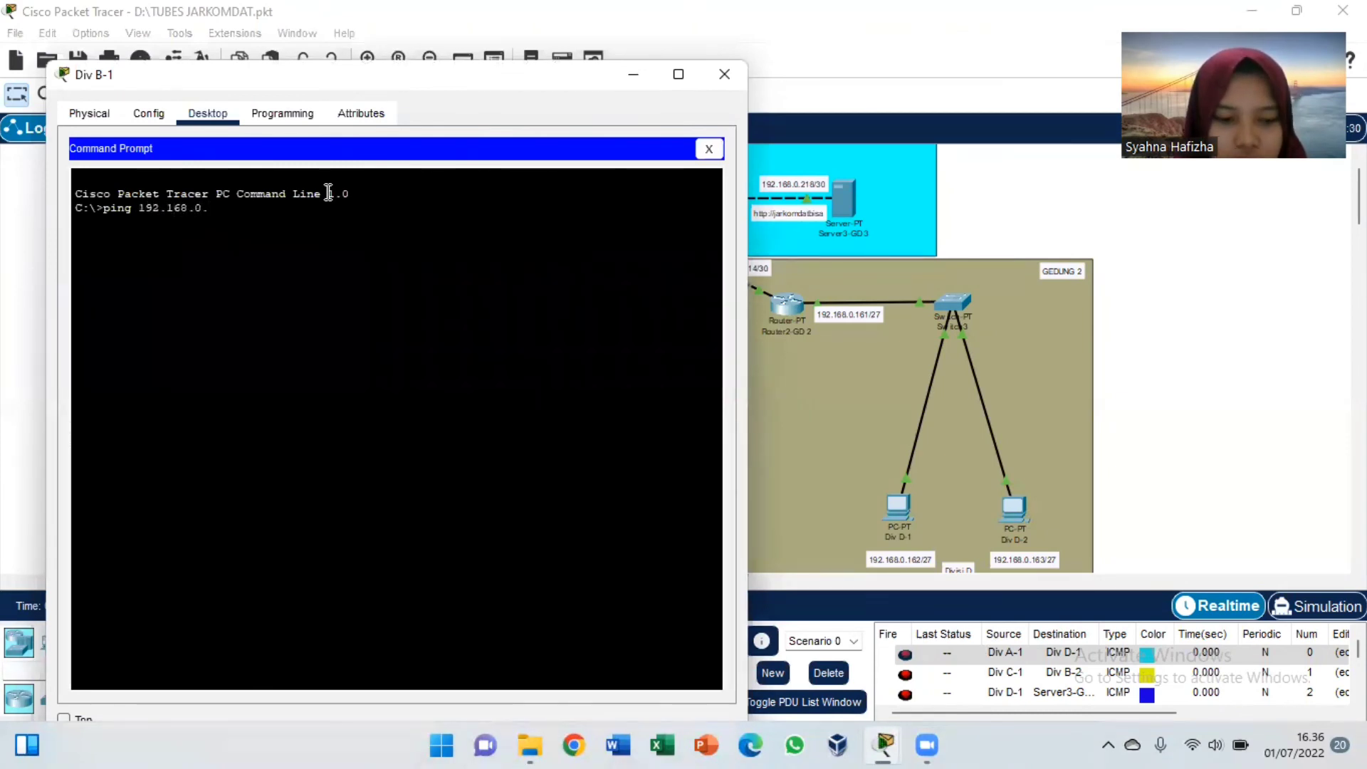
key("Return")
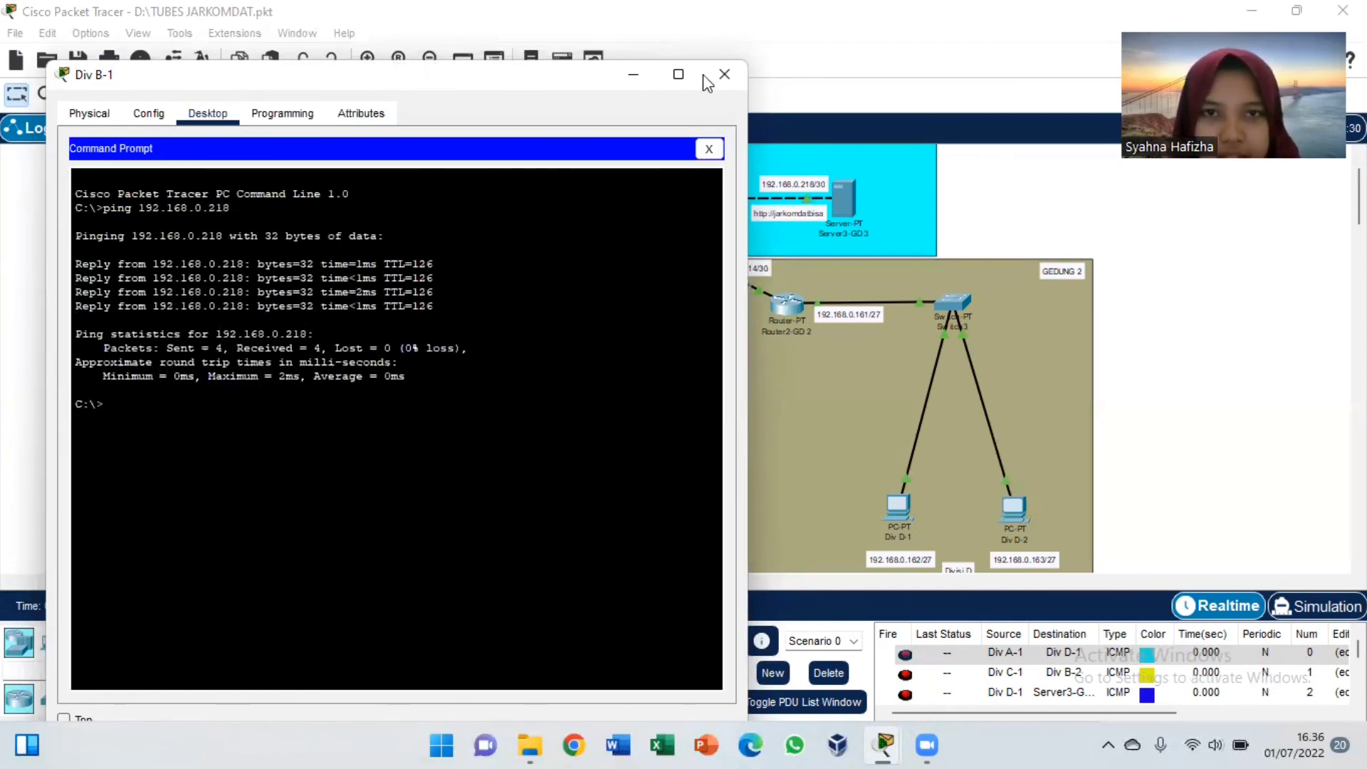
left_click(725, 77)
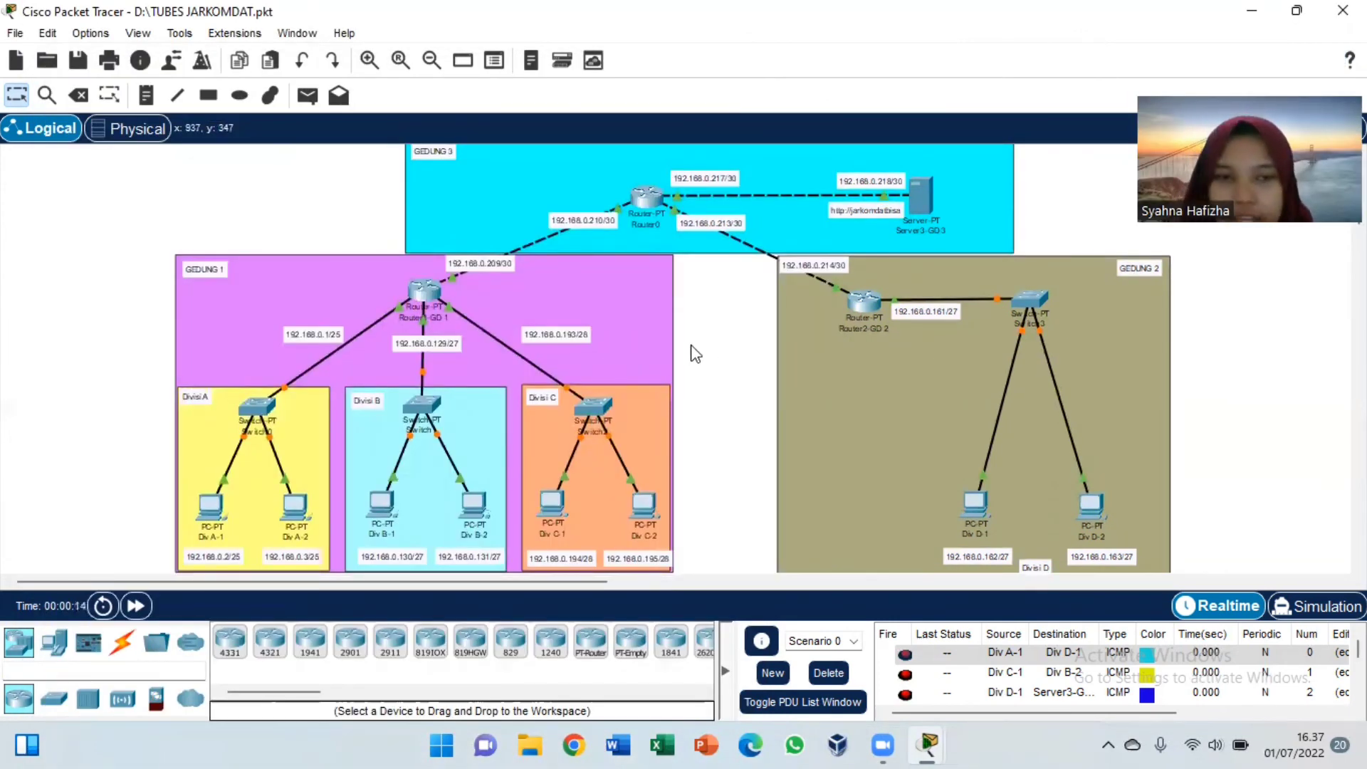
Step: Show the ARP table of Router1-GD 1 with sh arp in privileged mode, and close the router's window
left_click(427, 298)
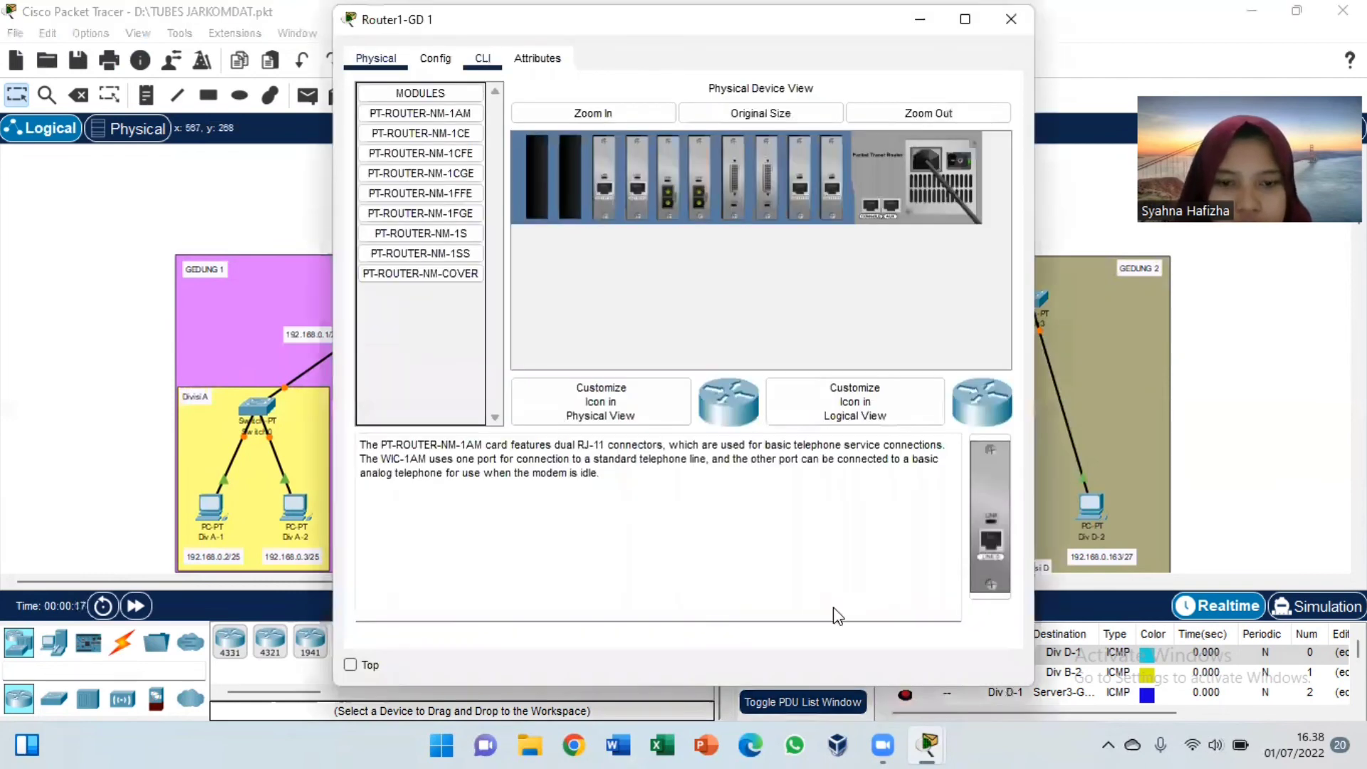
key("Return")
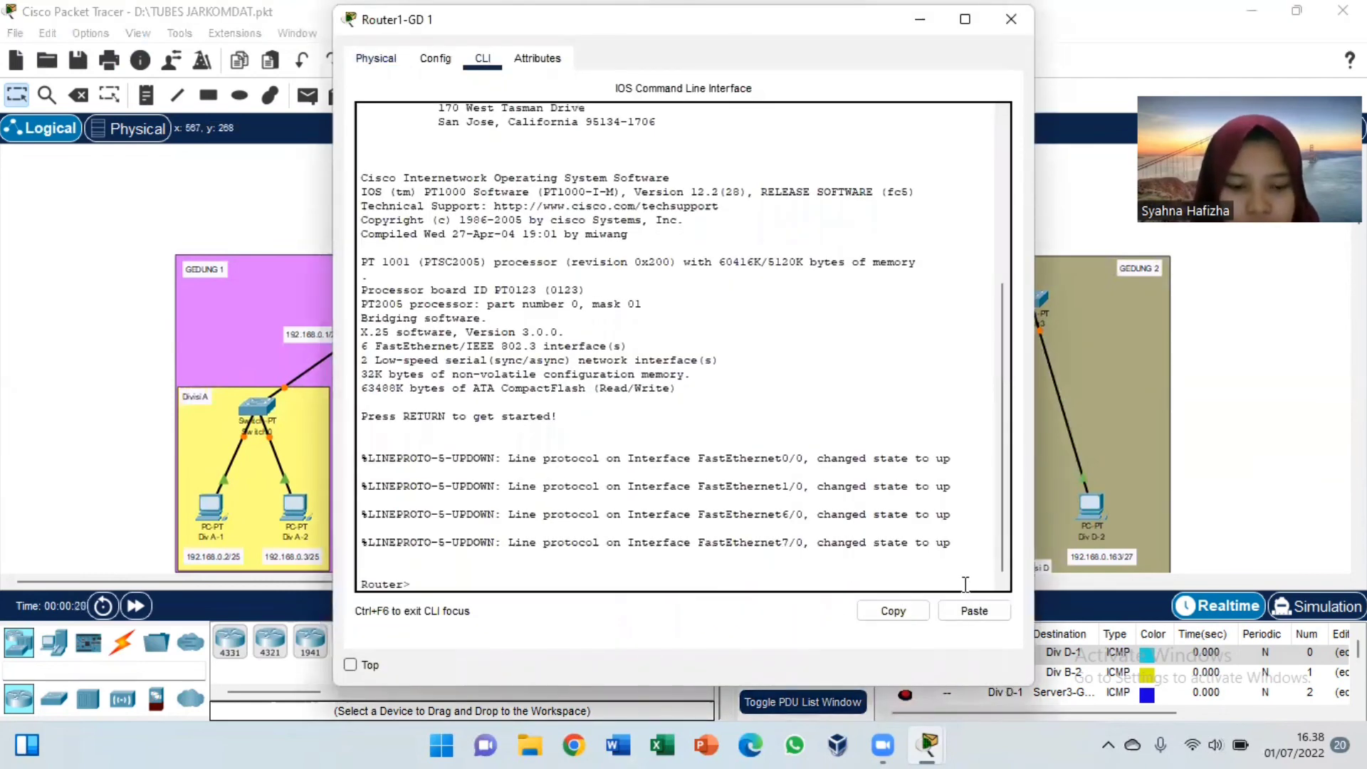
type("en")
key("Return")
type("sh")
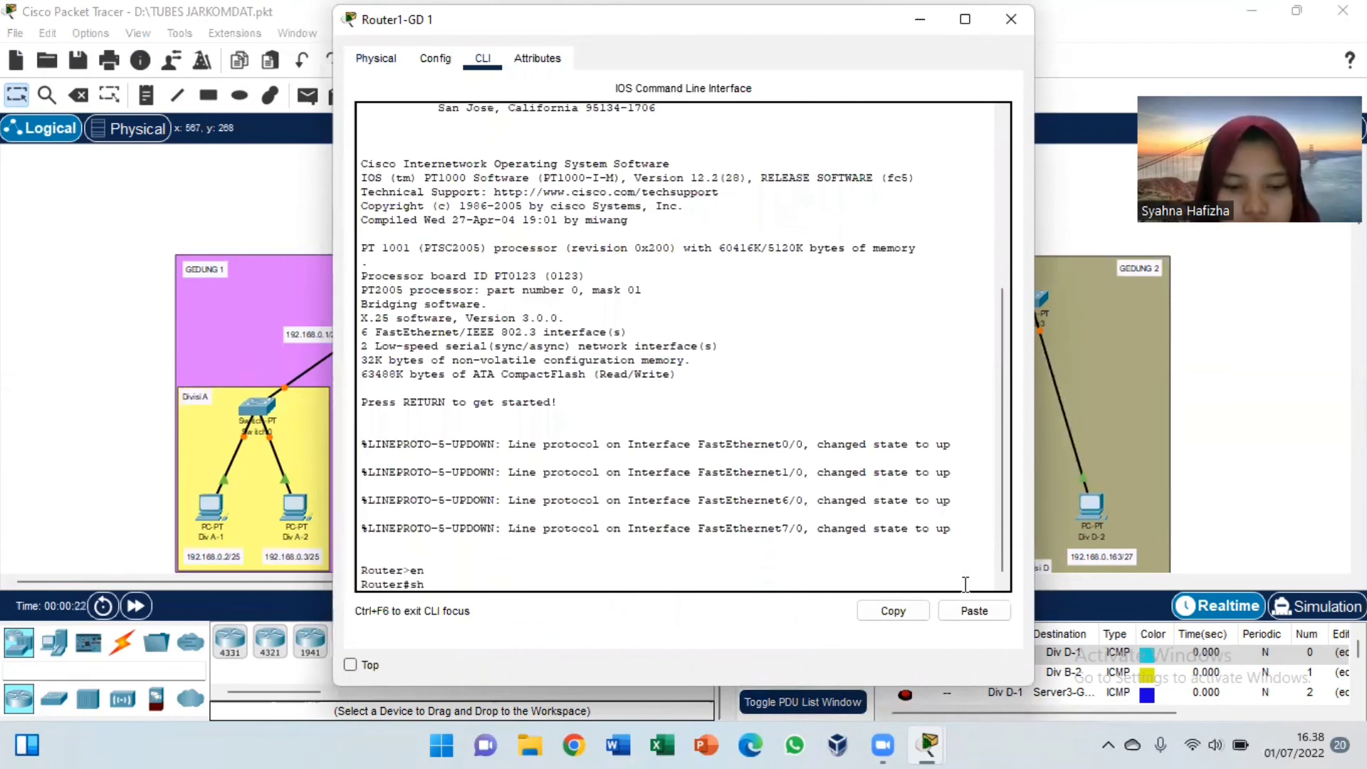
type(" arp")
key("Return")
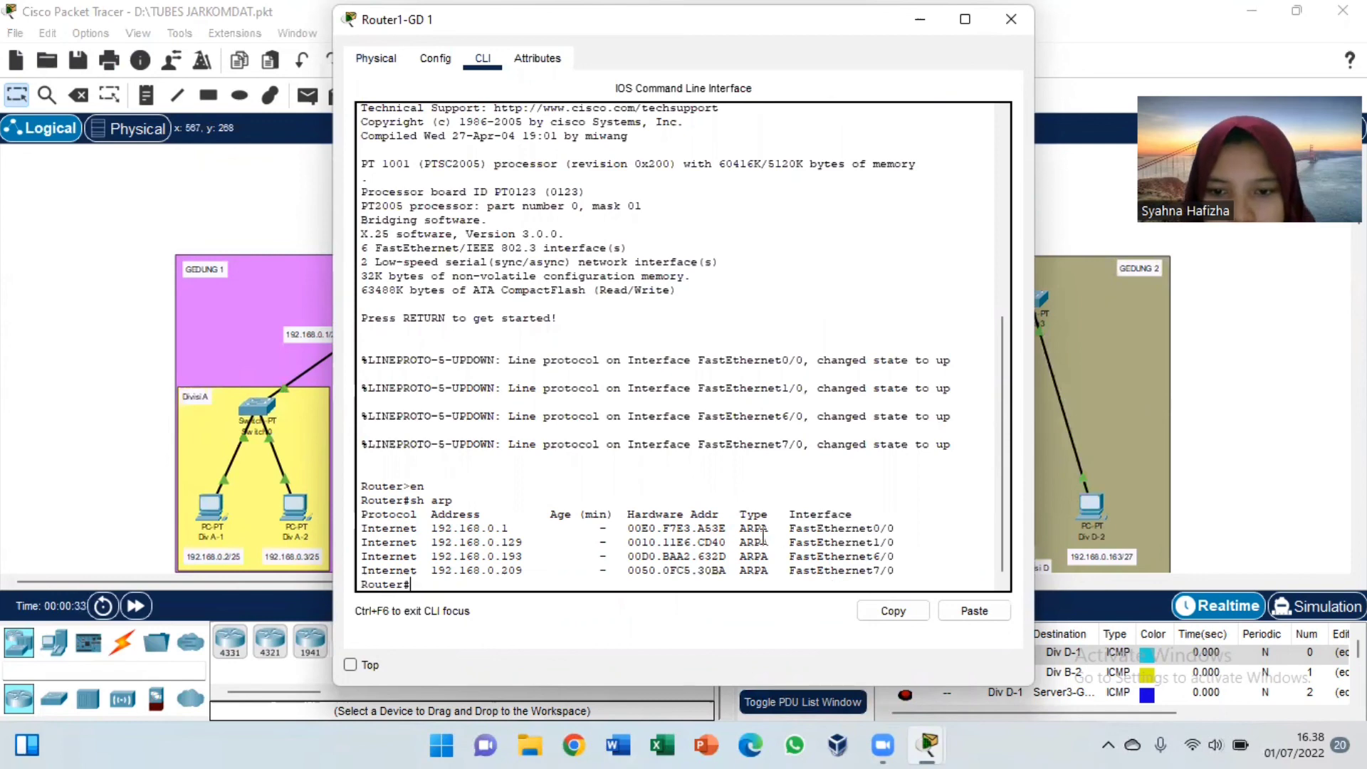
left_click(1011, 21)
Step: Show the ARP table of Router2-GD 2 with sh arp in privileged mode, and close its window
left_click(870, 300)
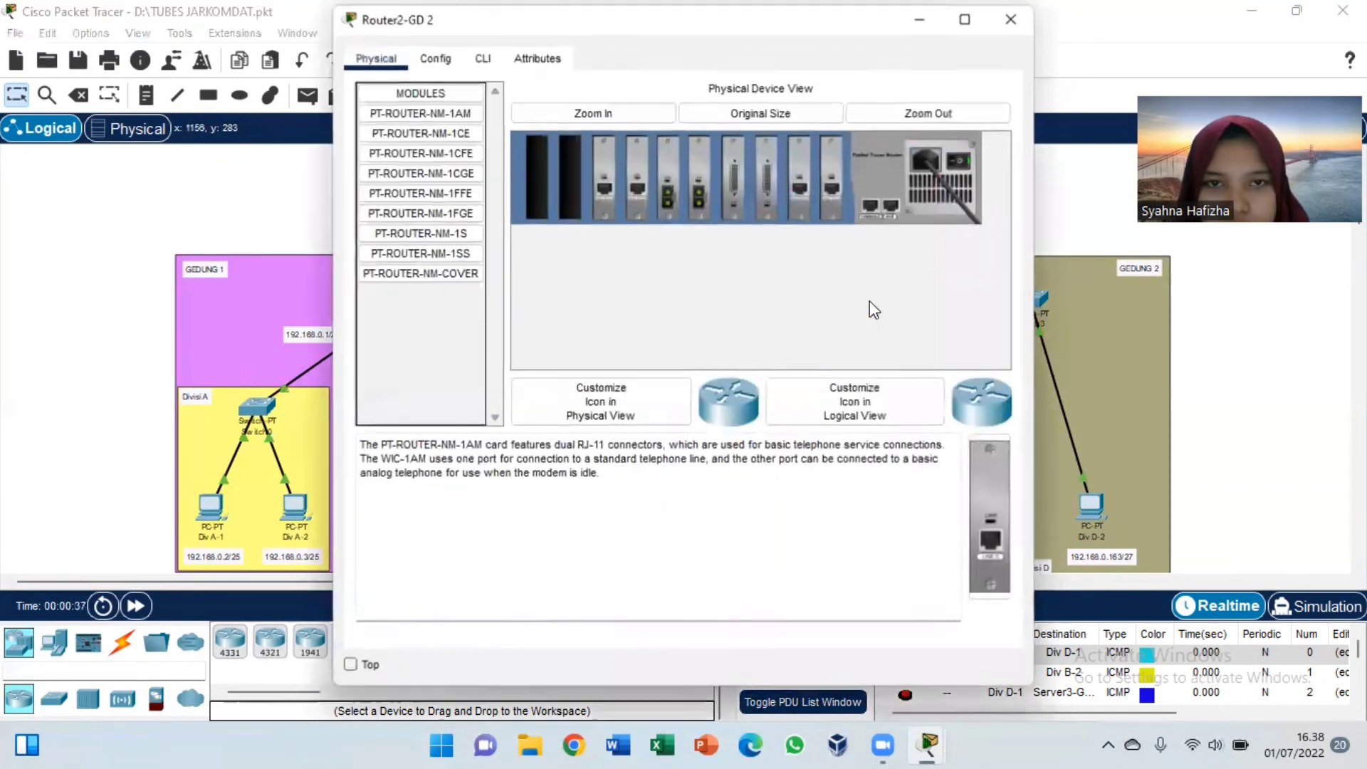
left_click(483, 58)
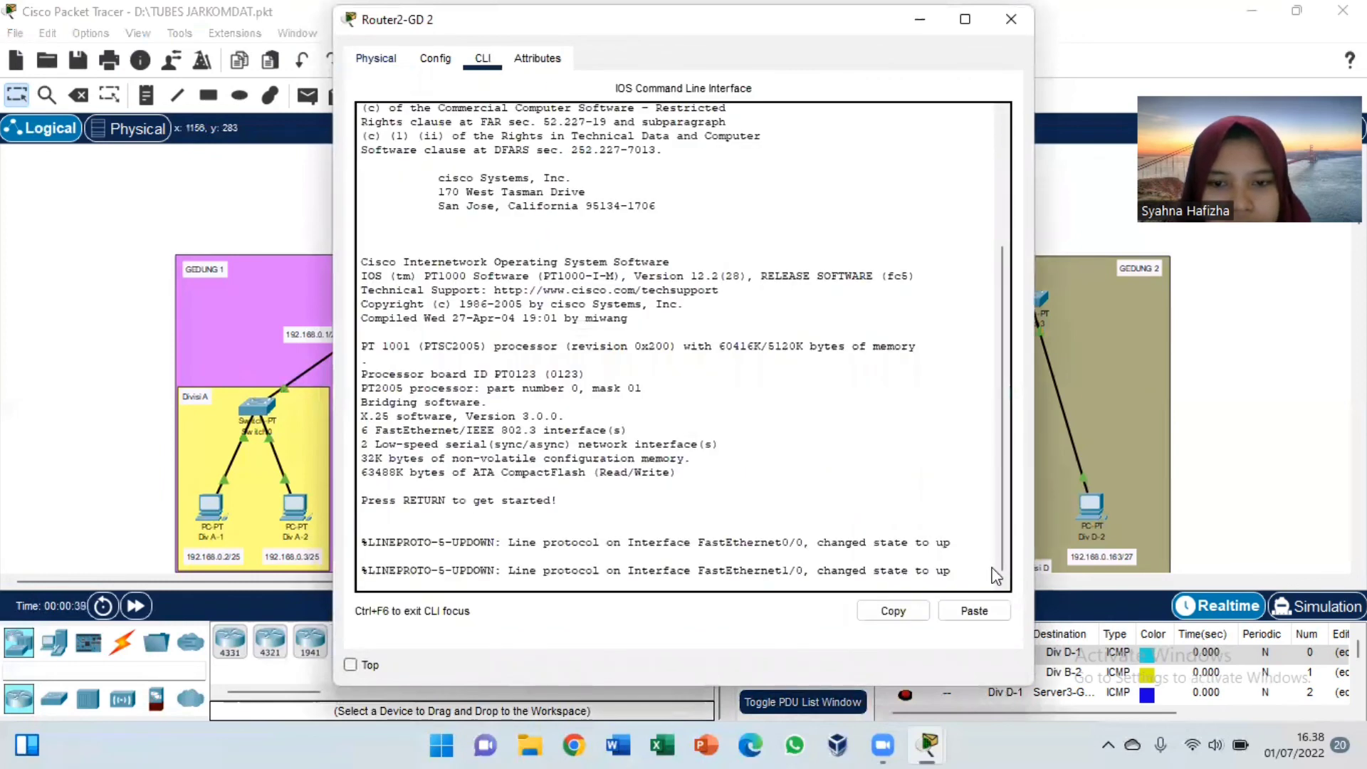
key("Return")
type("en")
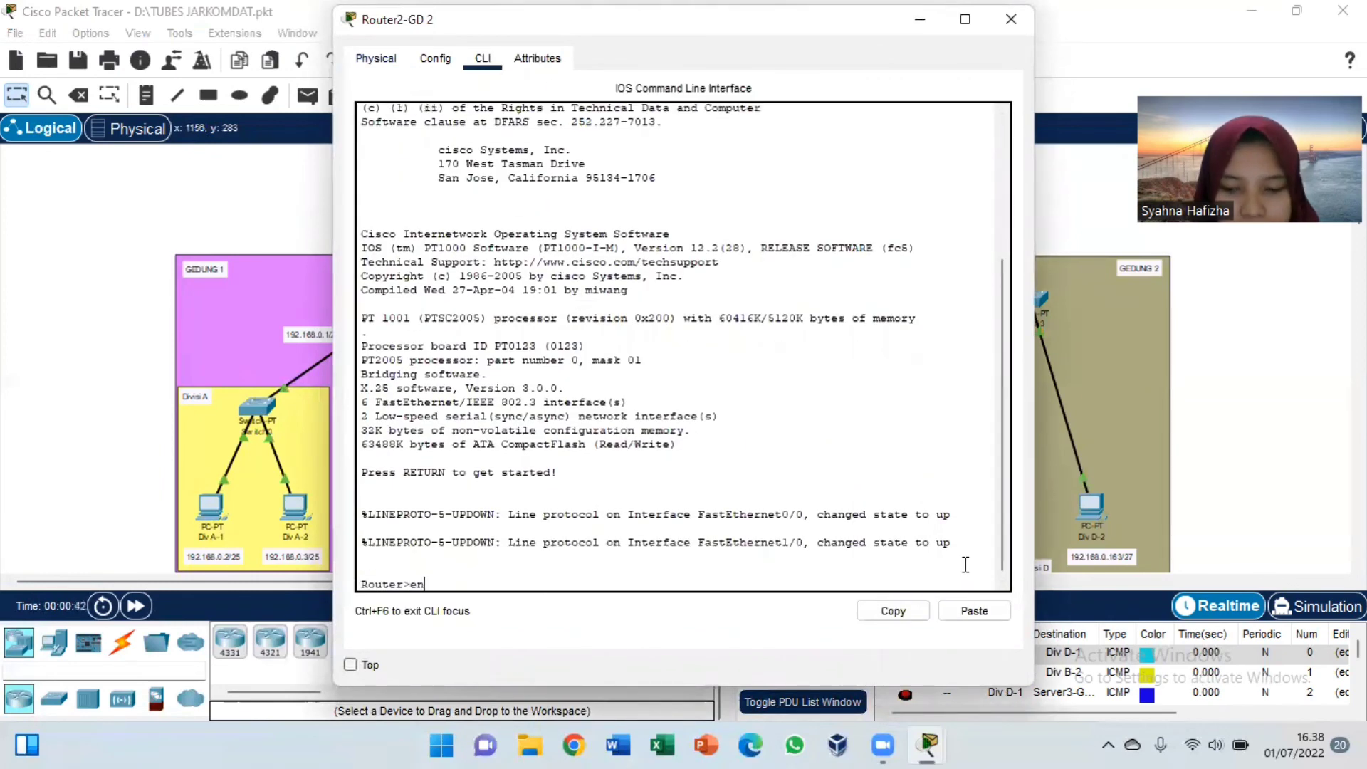
key("Return")
type("sh arp")
key("Return")
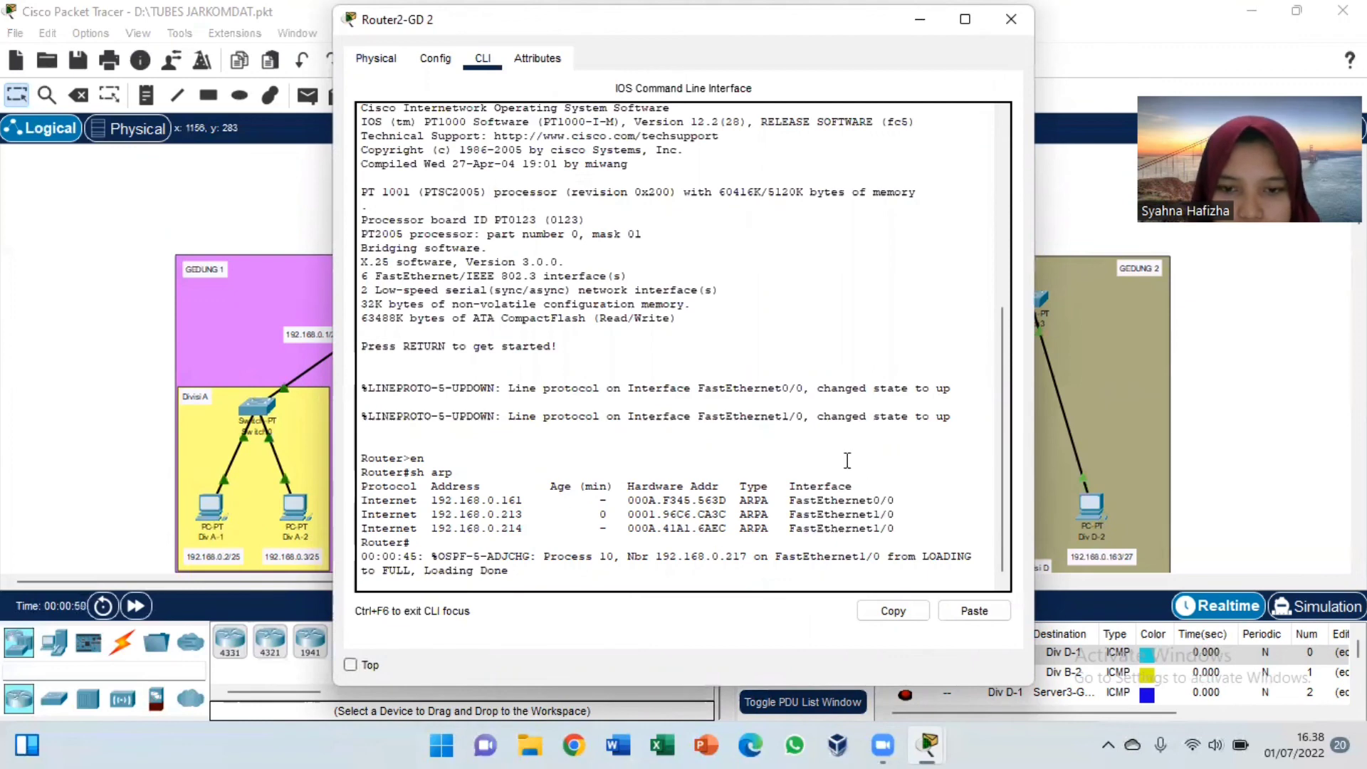
left_click(1025, 21)
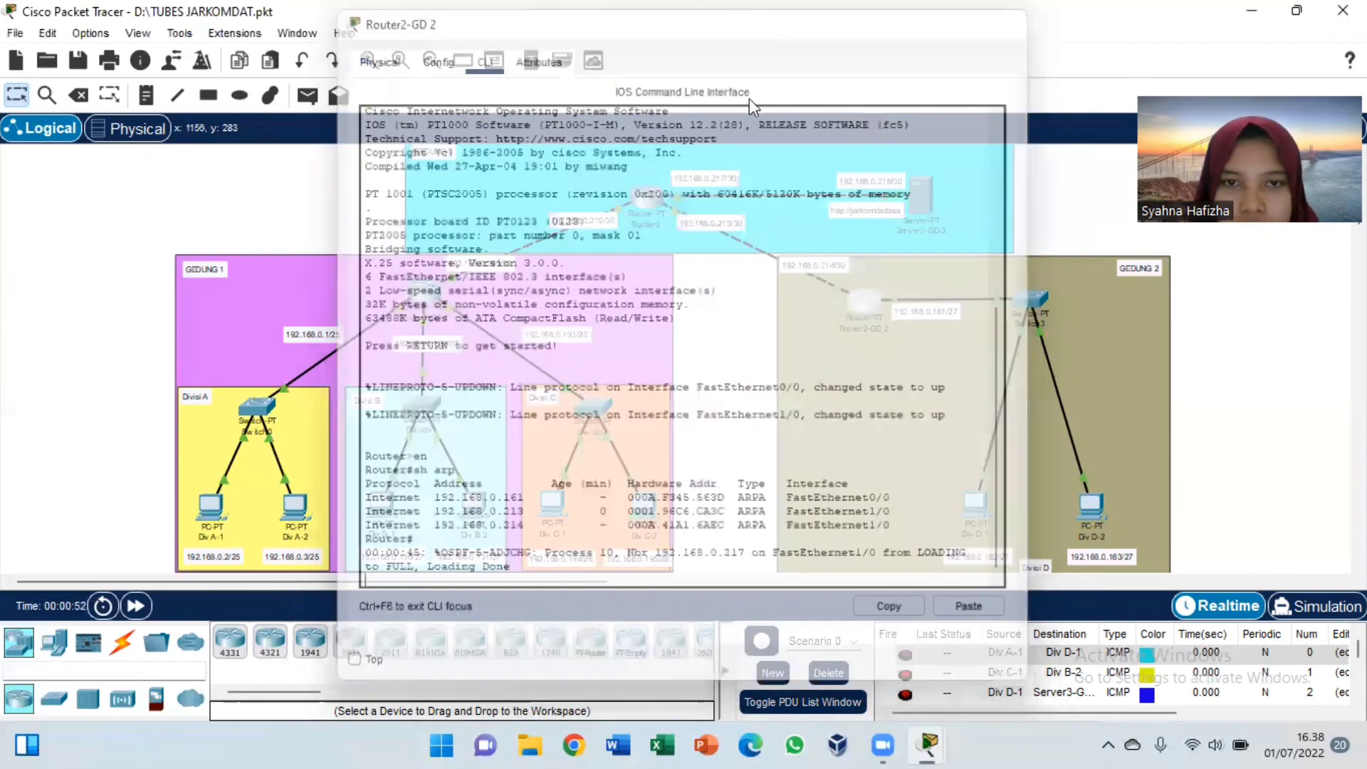
Step: Show the ARP table of Router0 in Gedung 3 with sh arp in privileged mode
left_click(649, 190)
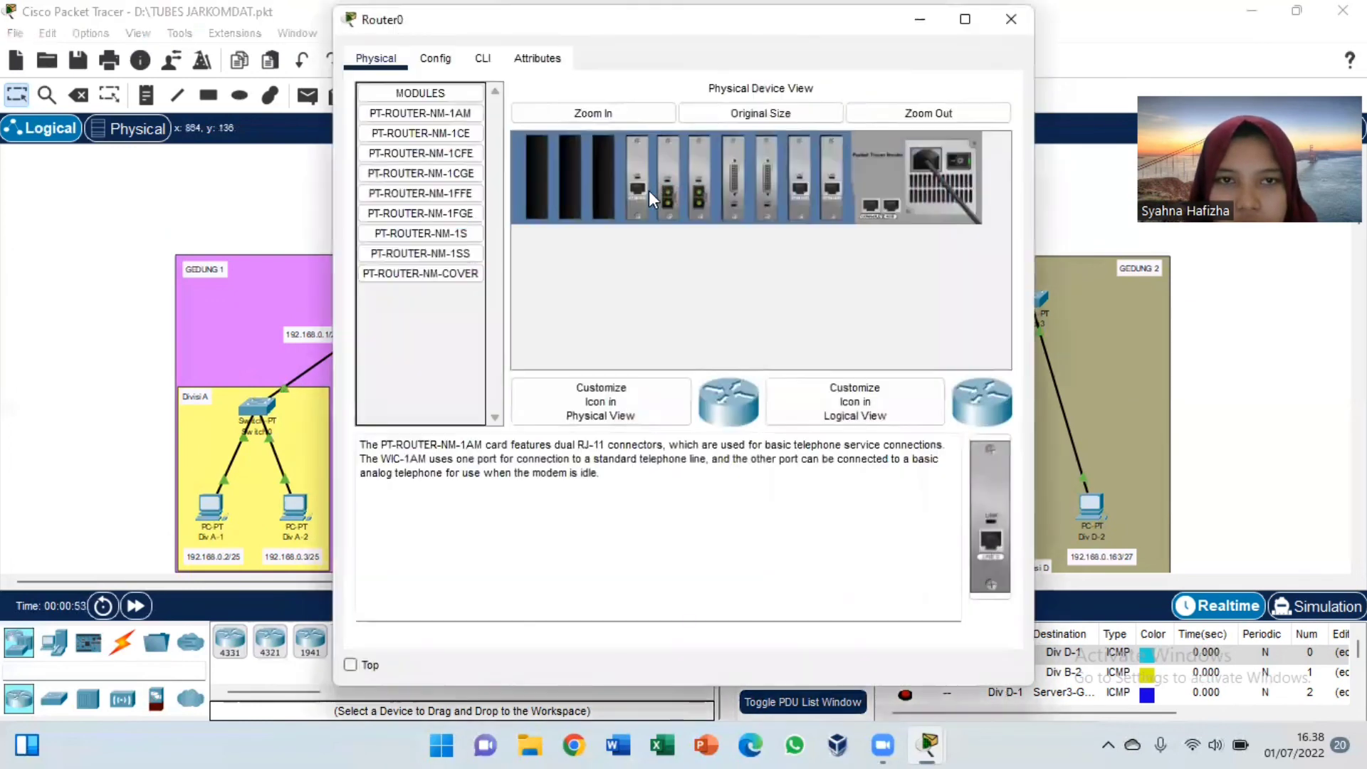
left_click(479, 58)
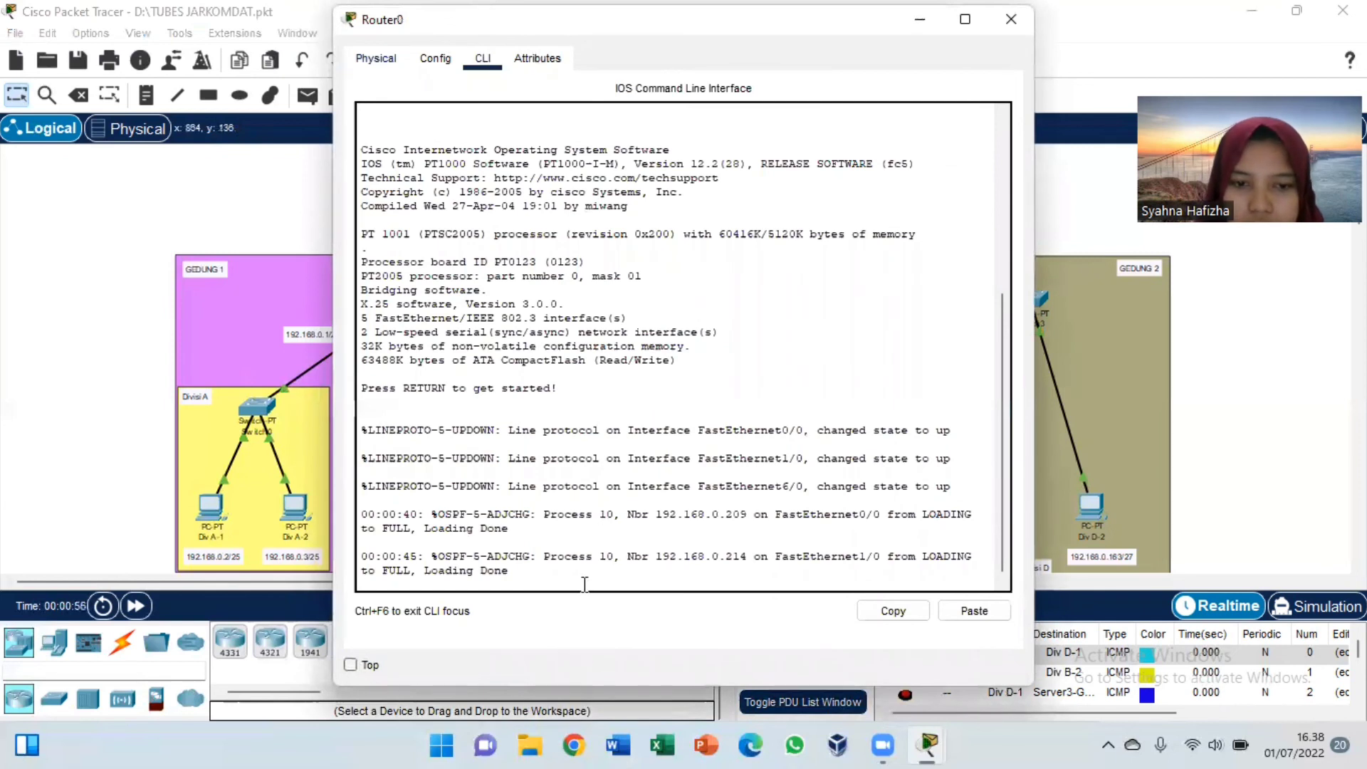
key("Return")
type("en")
key("Return")
type("sh a")
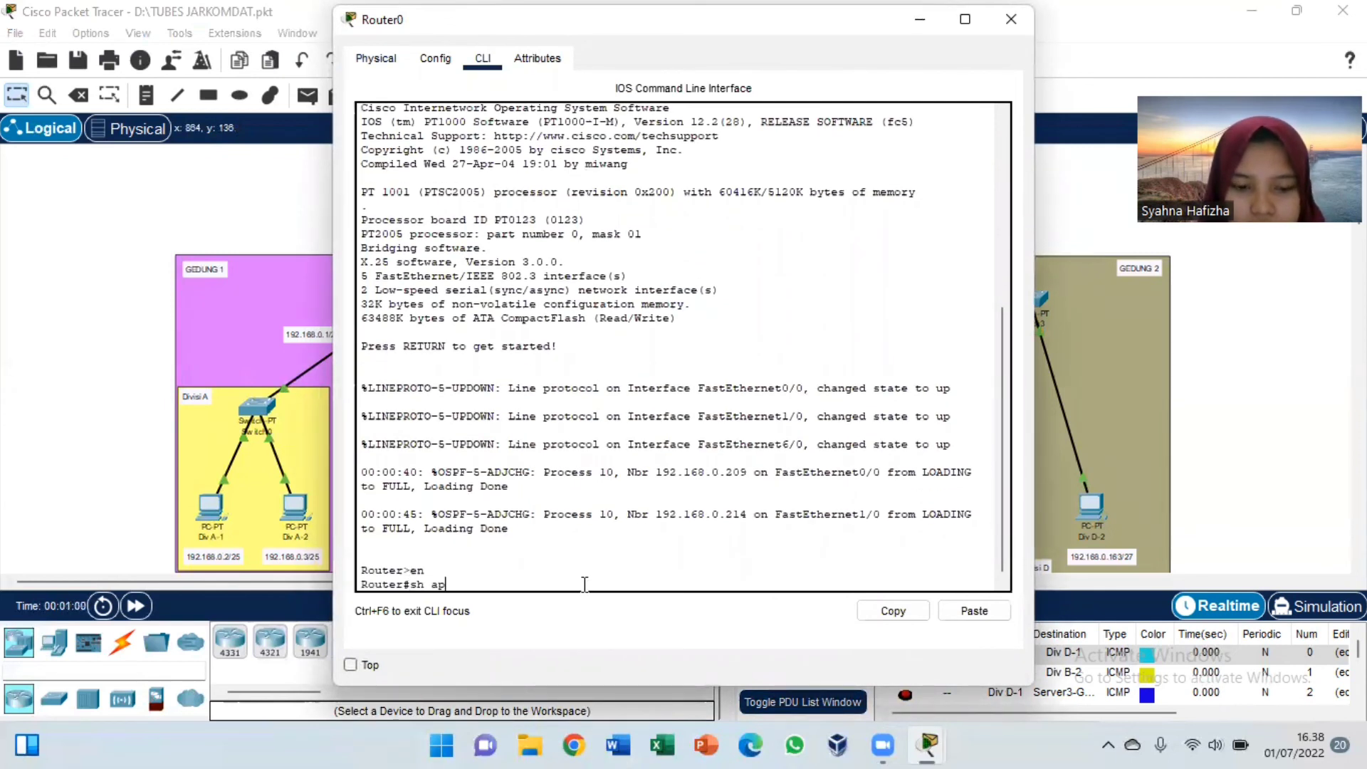
type("rp")
key("Return")
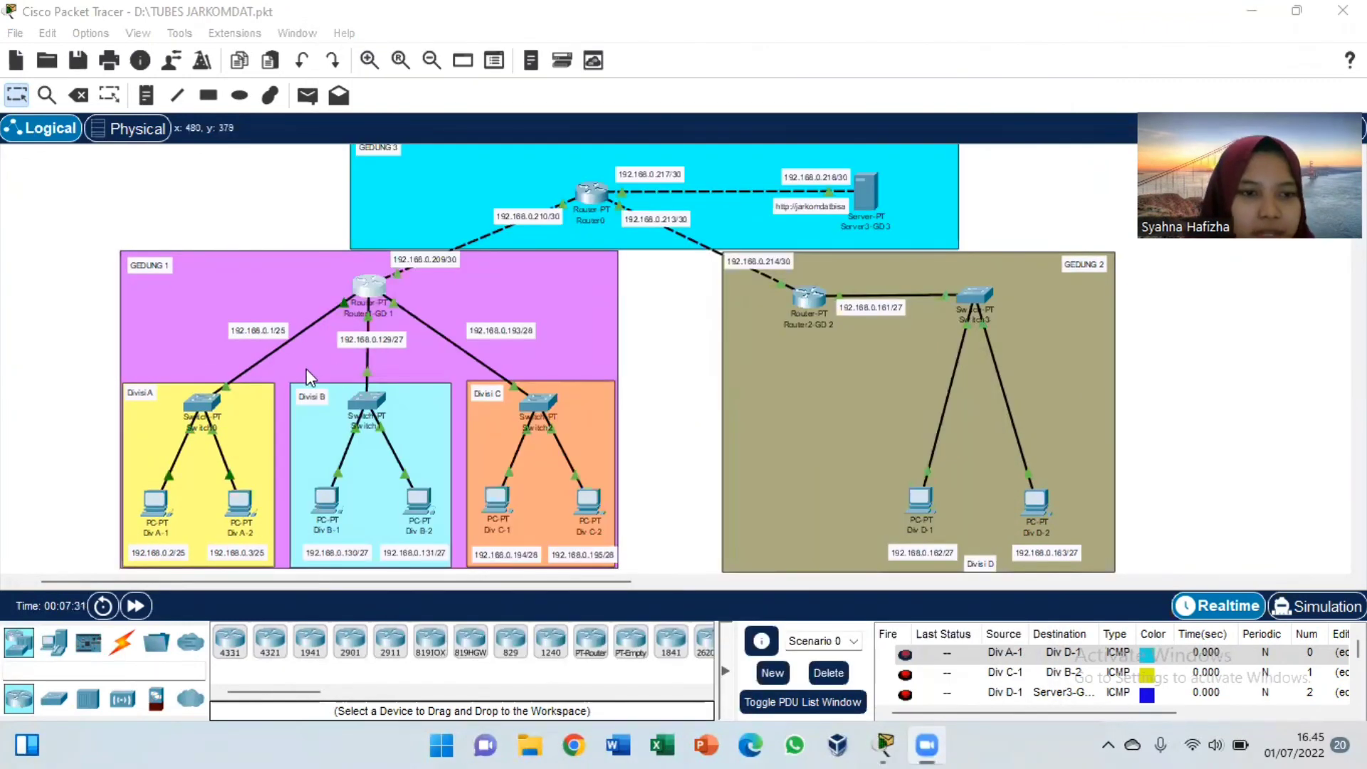
Step: Show the MAC address table of Switch0 in Divisi A with sh mac-address-table in privileged mode, and close the switch's window
left_click(200, 411)
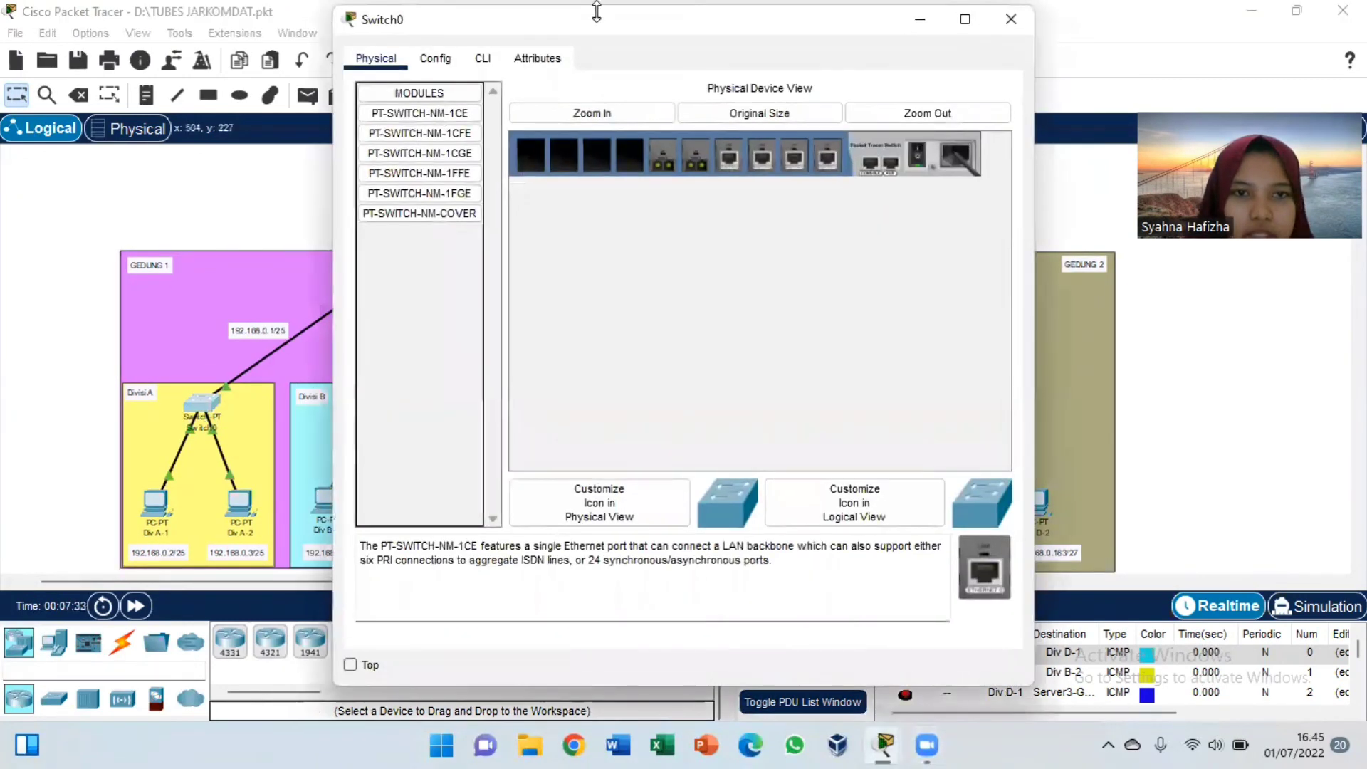
left_click(485, 60)
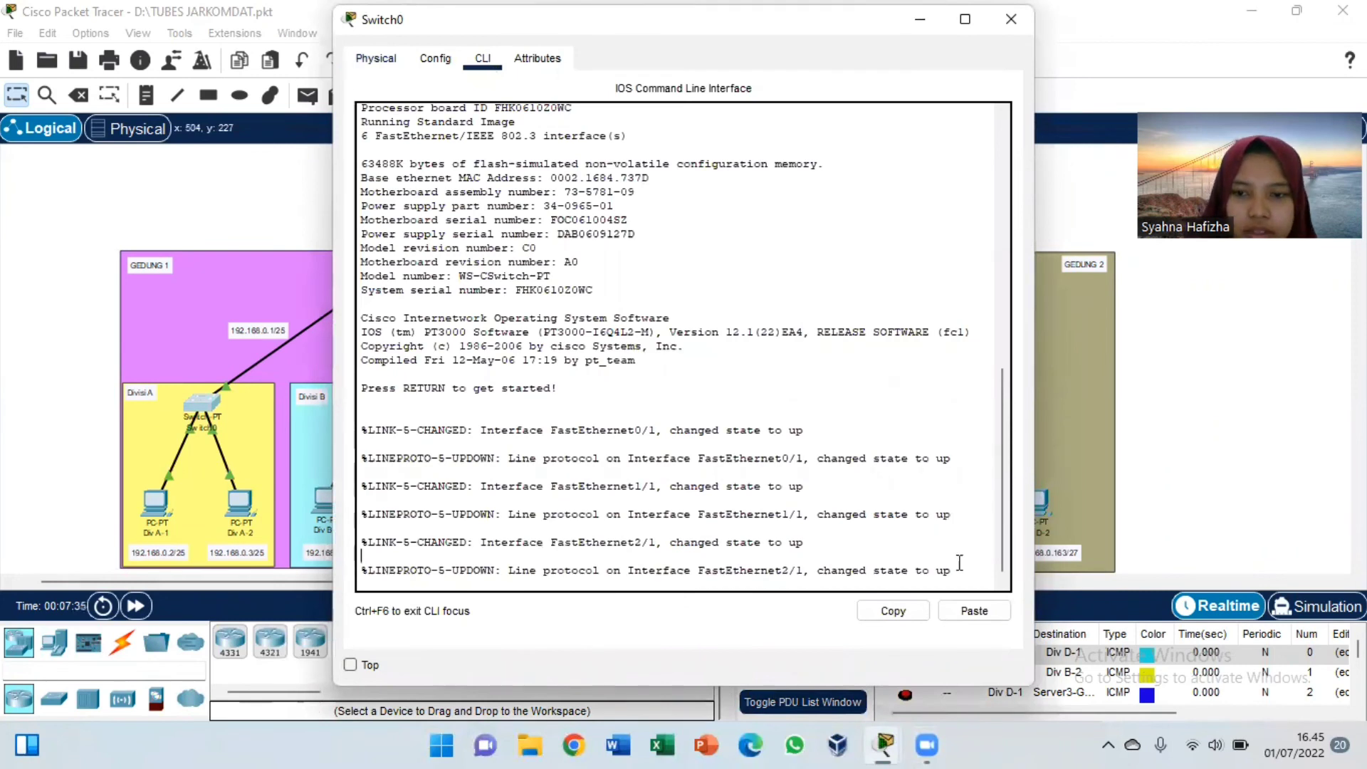
key("Return")
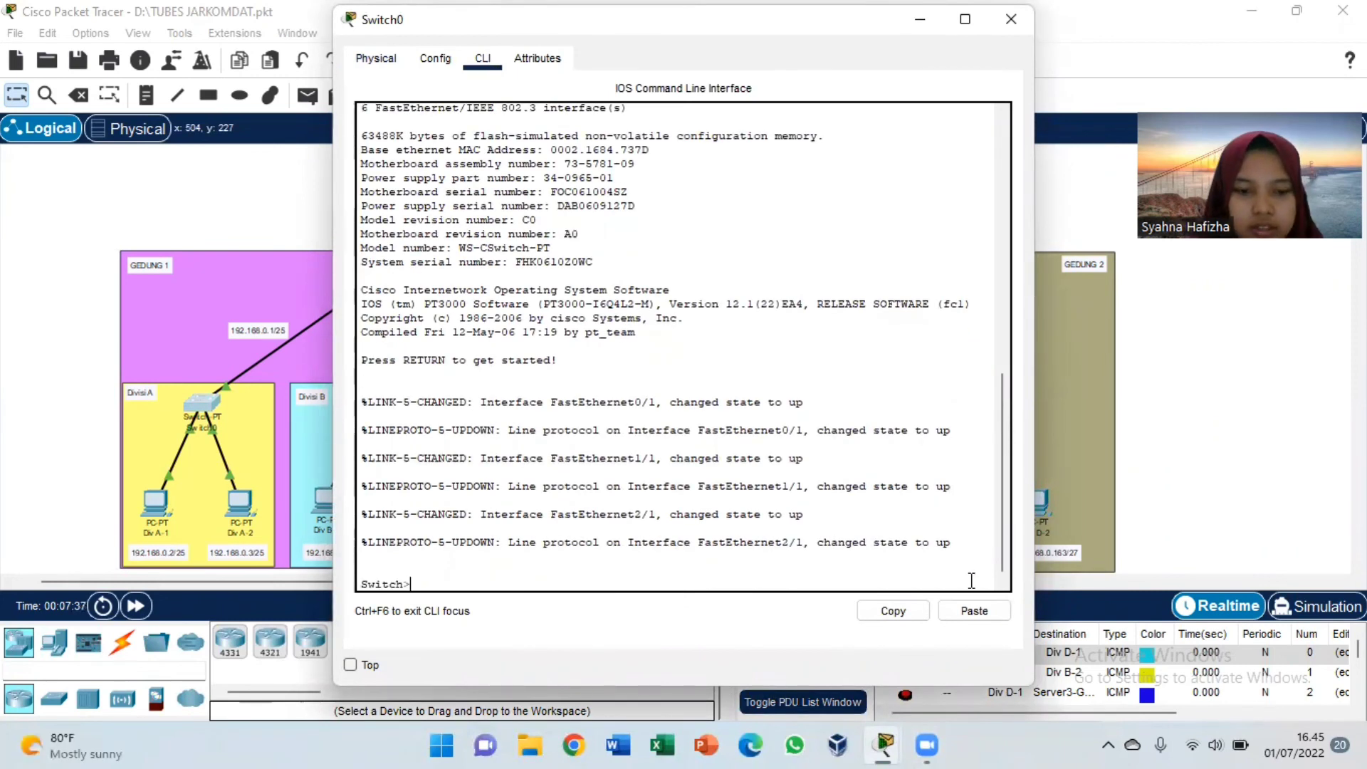
type("en")
key("Return")
type("sh mac-address-table")
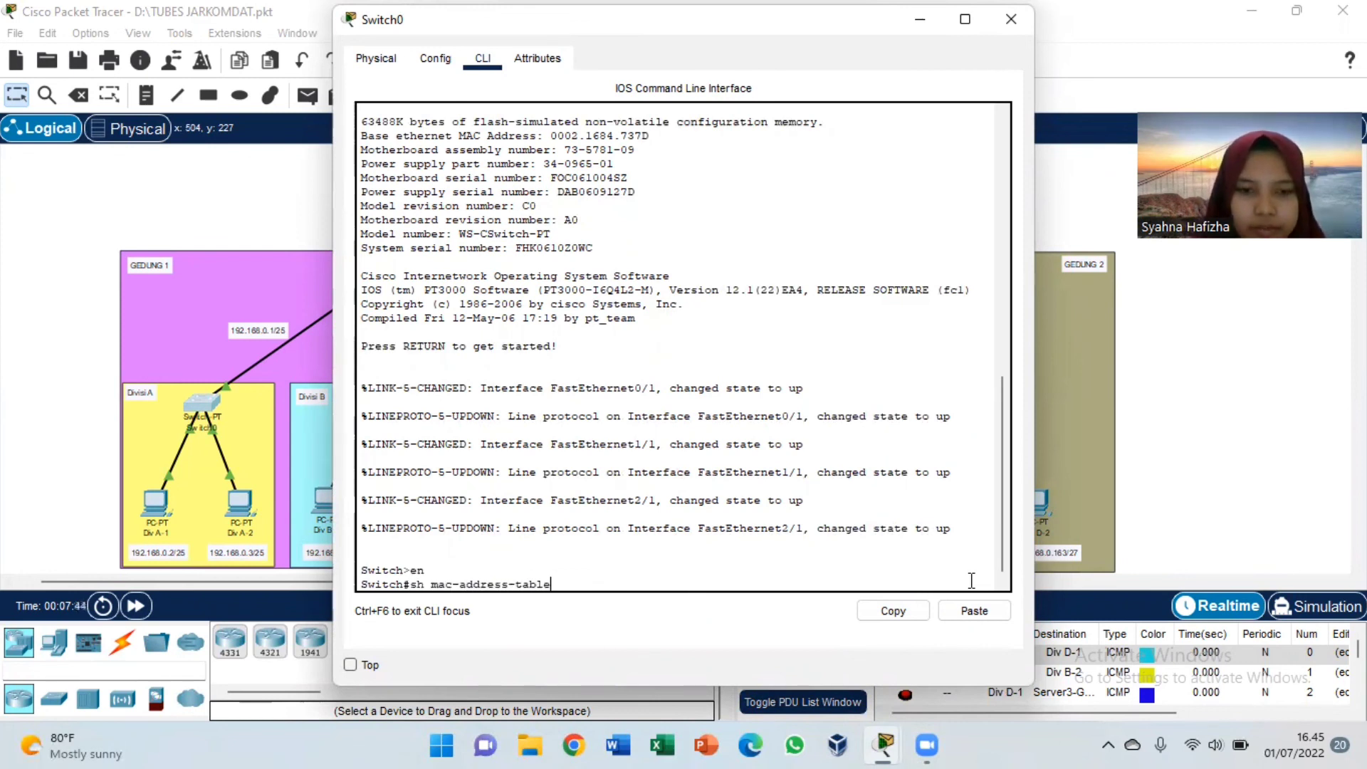
key("Return")
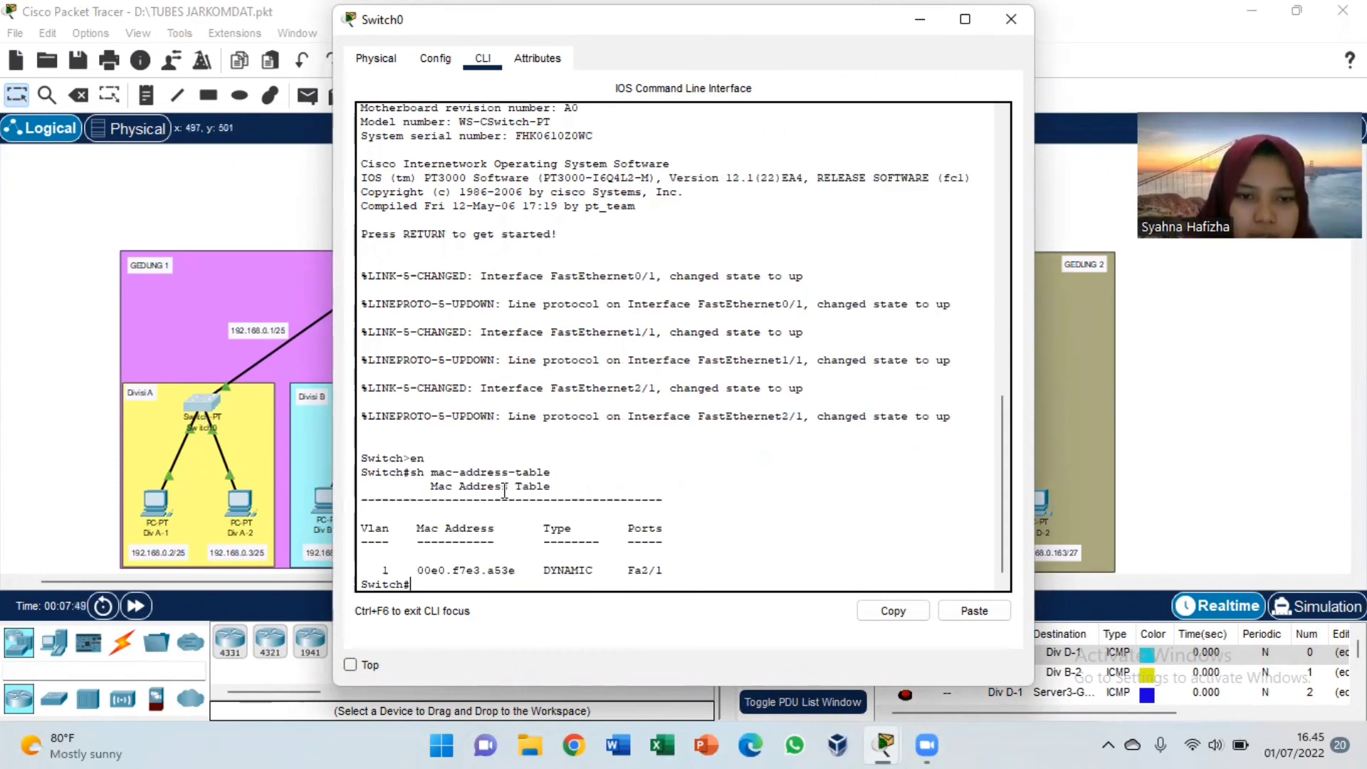
left_click(1010, 19)
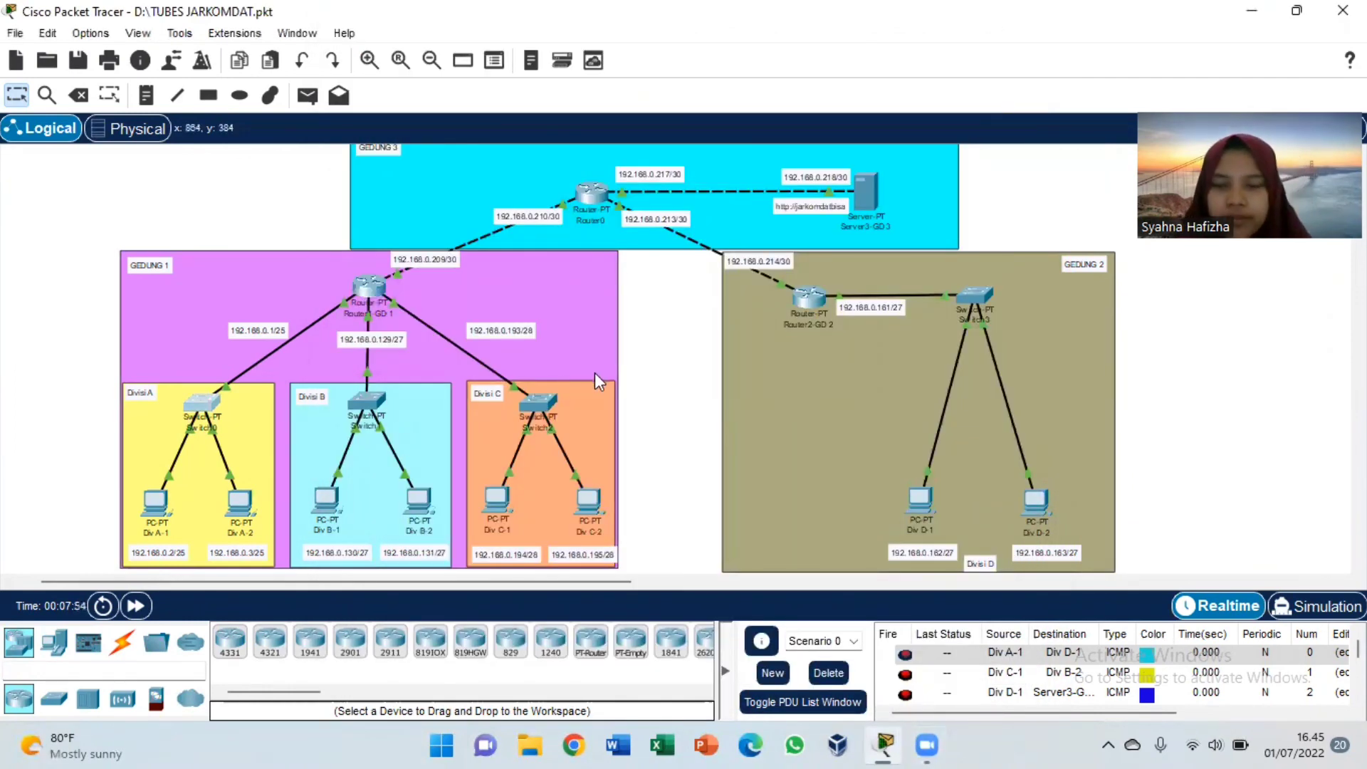